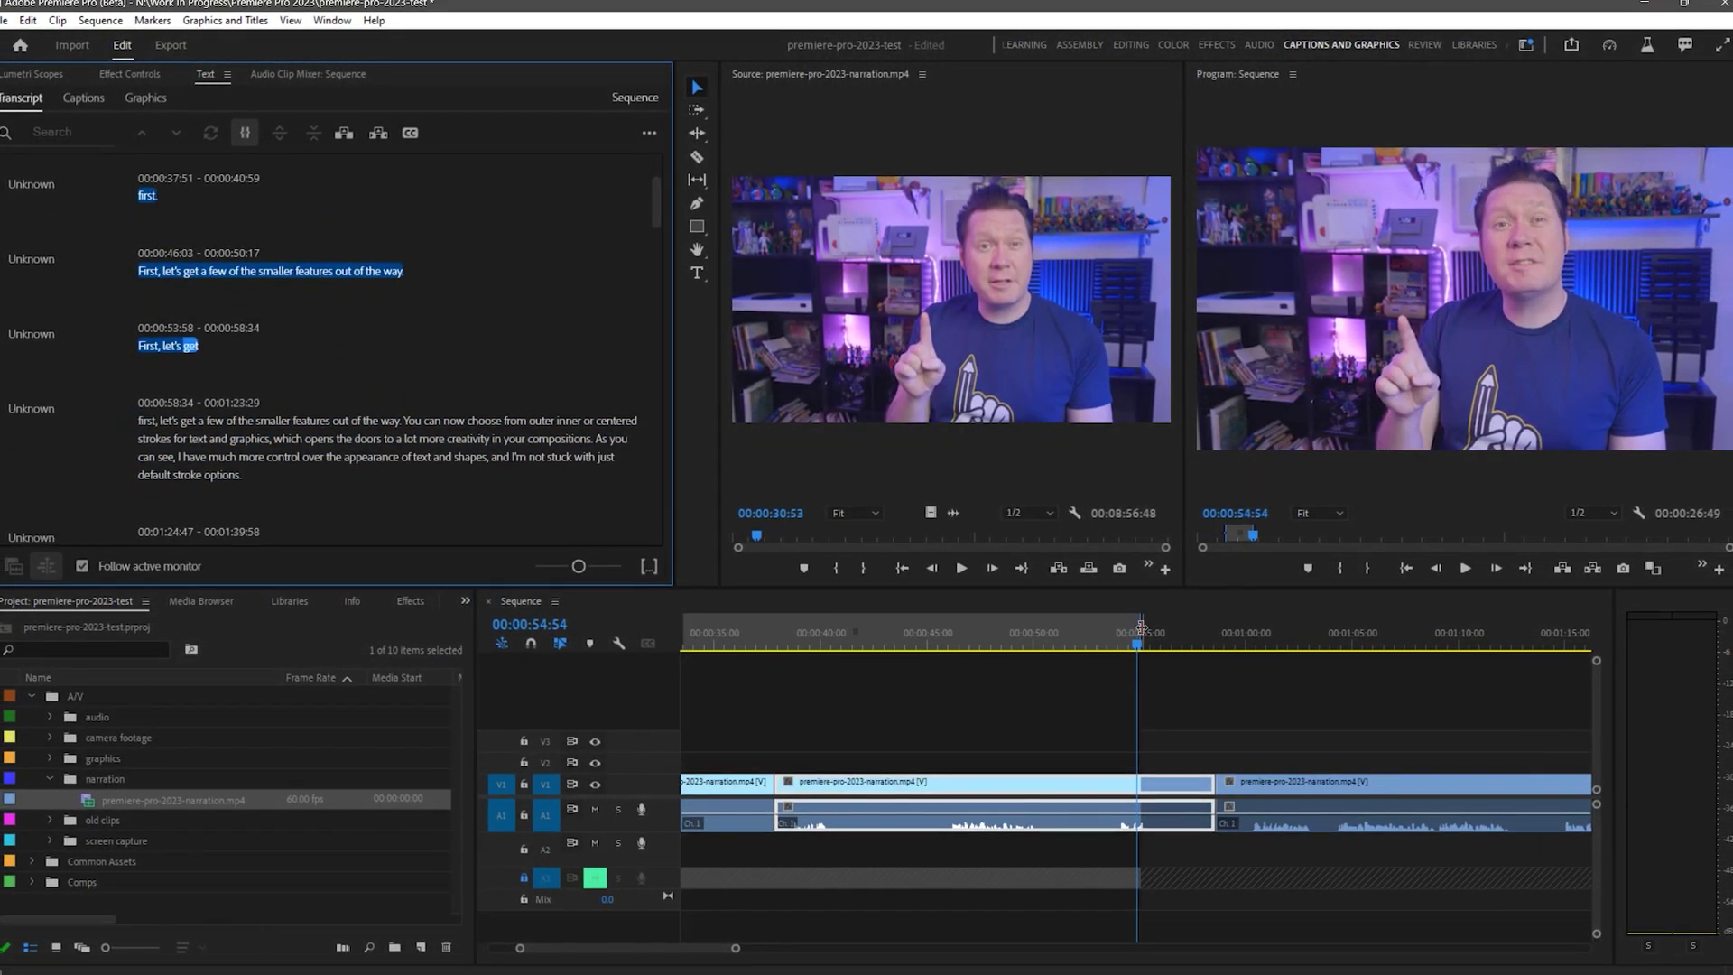
- Ripple-delete the selected retakes and trim the next clip's start slightly shorter
{"action": "key", "text": "Delete"}
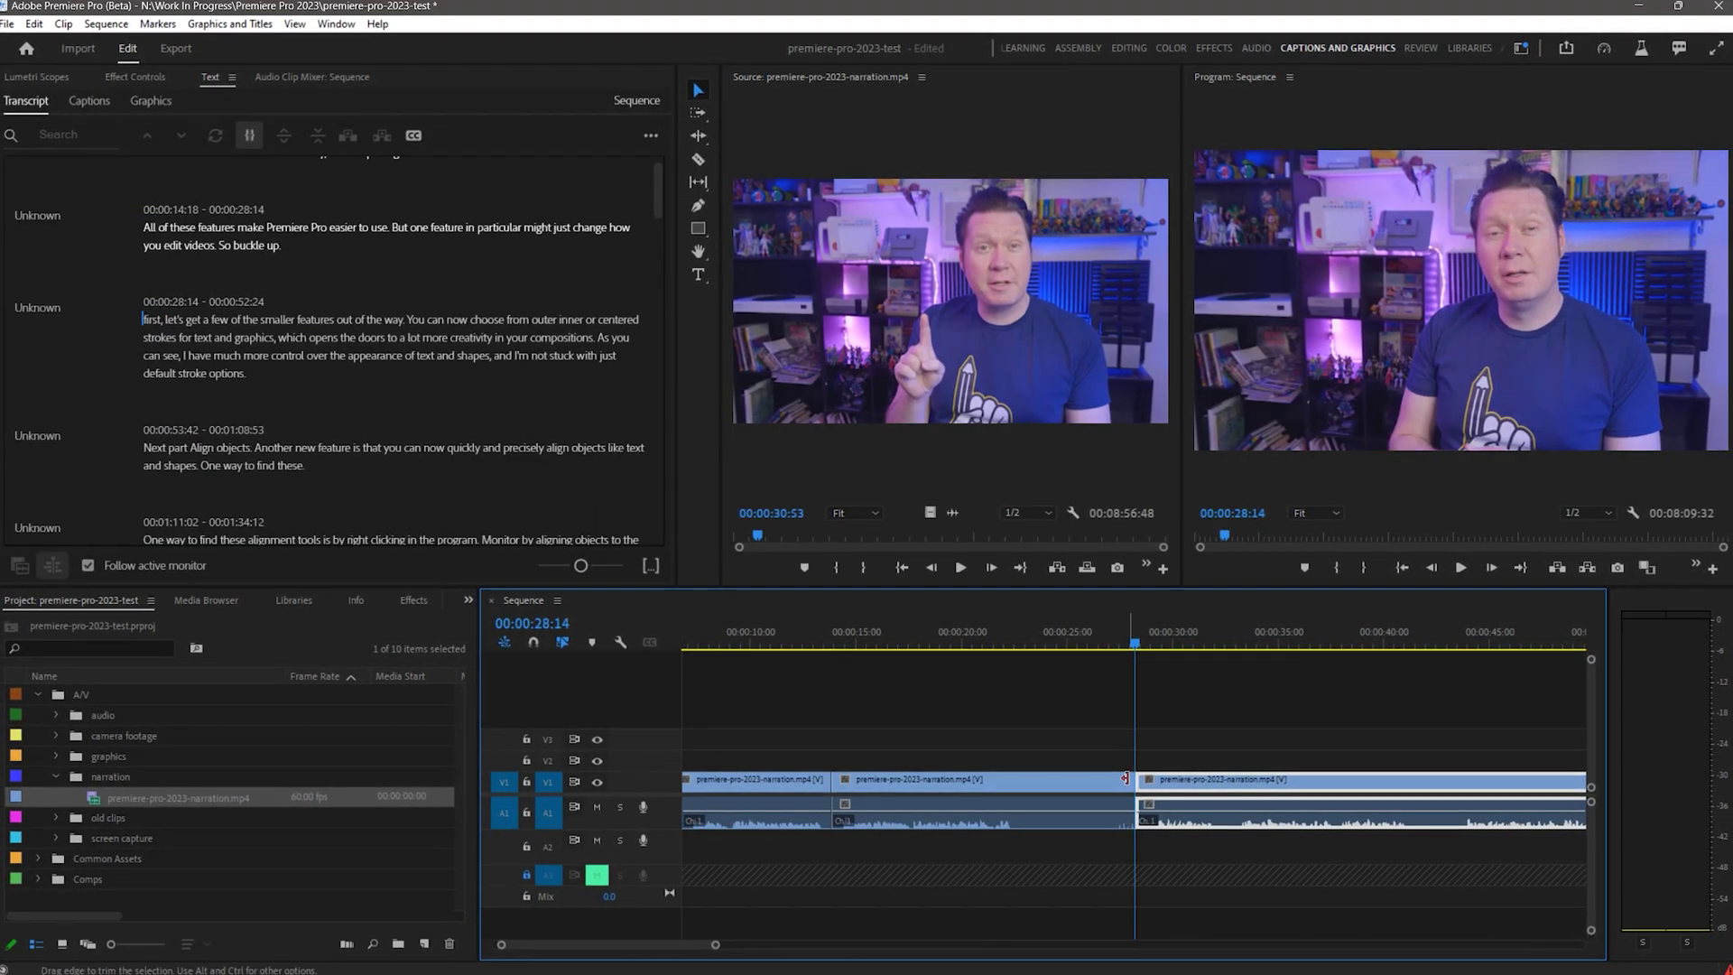
{"action": "left_click_drag", "start_coordinate": [1125, 778], "coordinate": [1089, 778]}
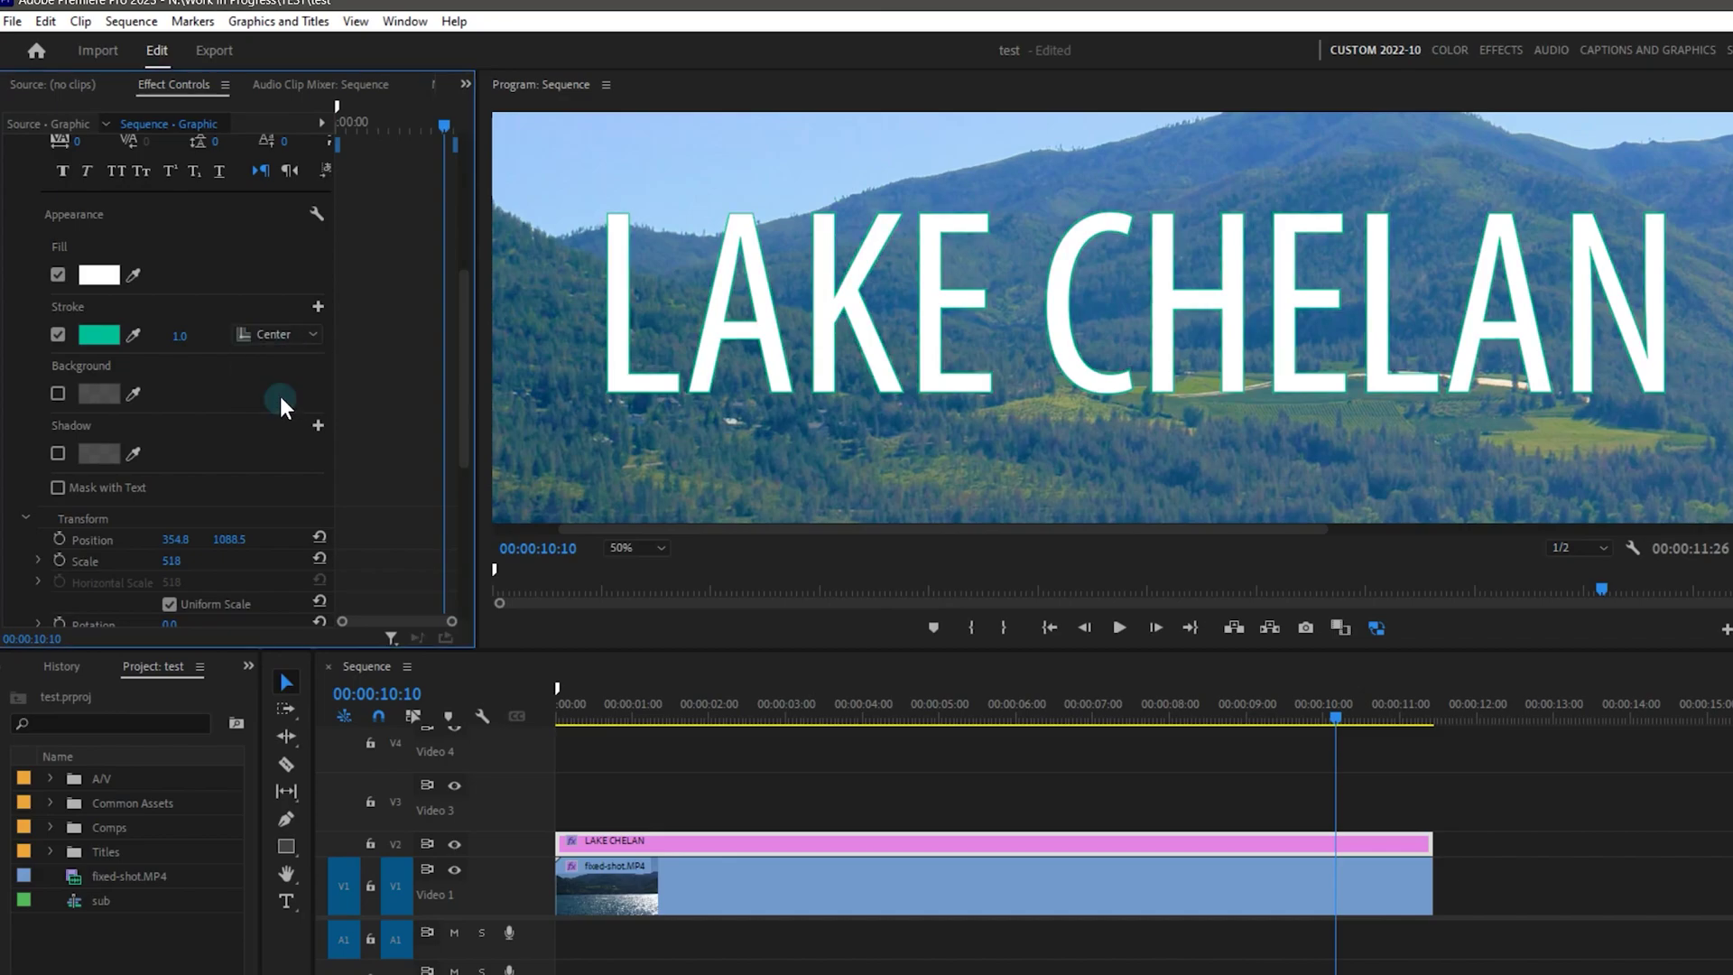
- Set the LAKE CHELAN stroke width to 4.0, keeping it Center, and add a second stroke
{"action": "left_click", "coordinate": [271, 336]}
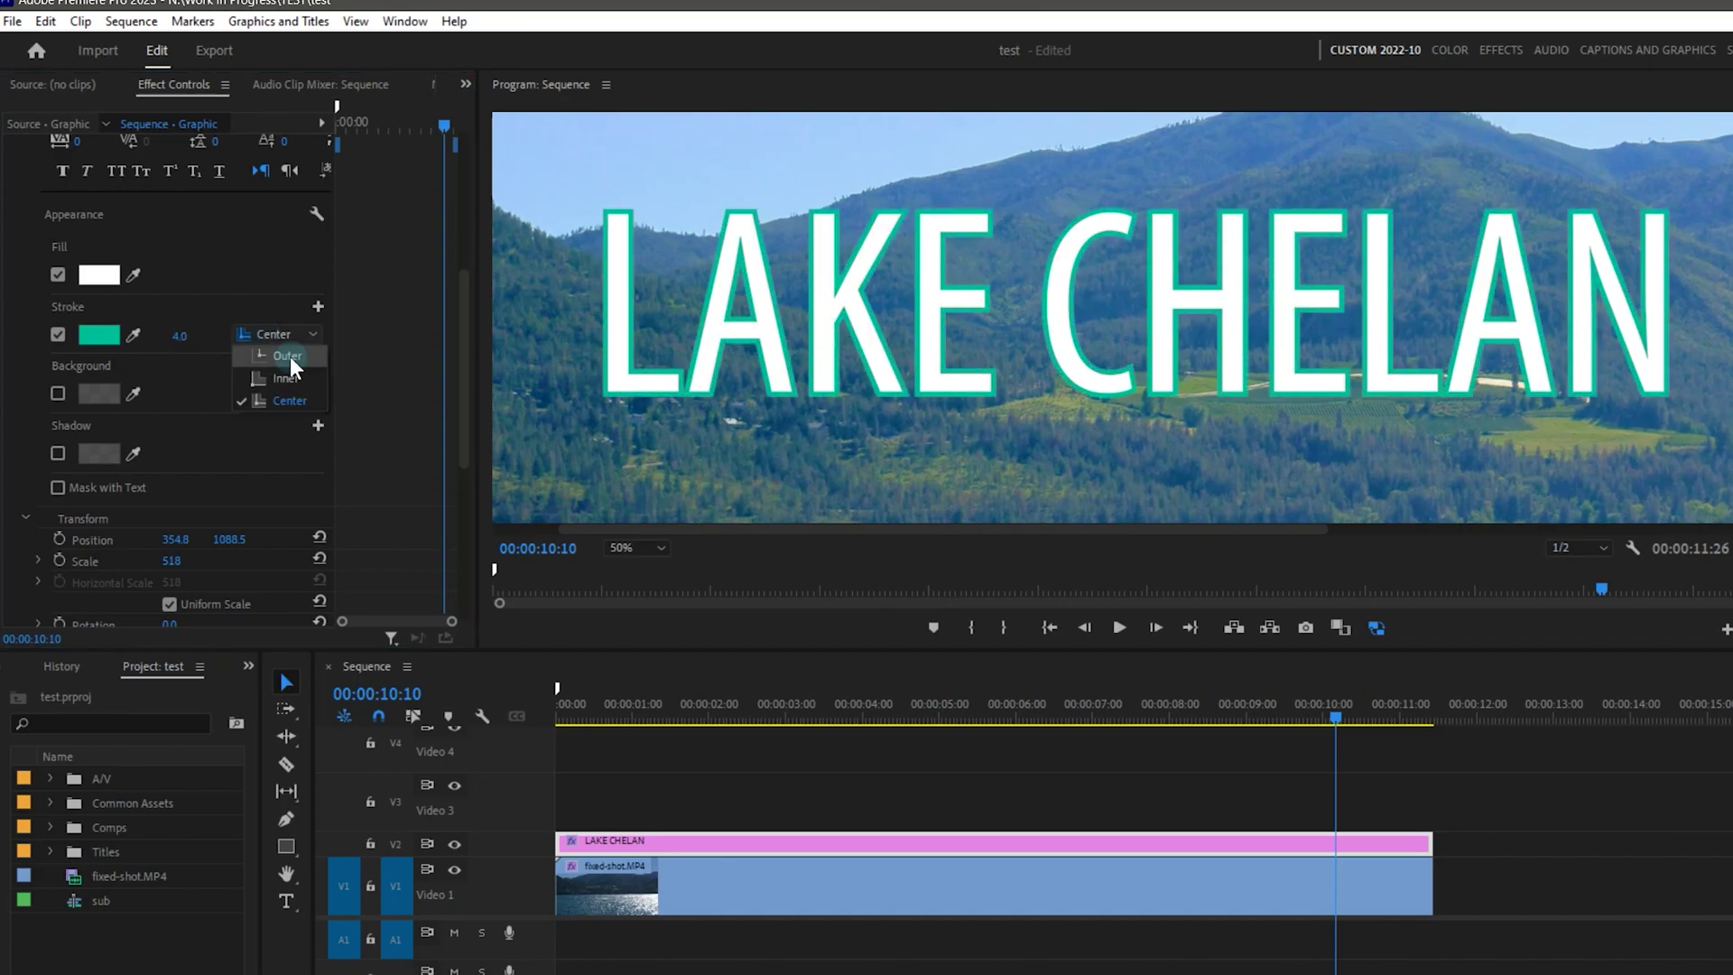
{"action": "left_click", "coordinate": [275, 399]}
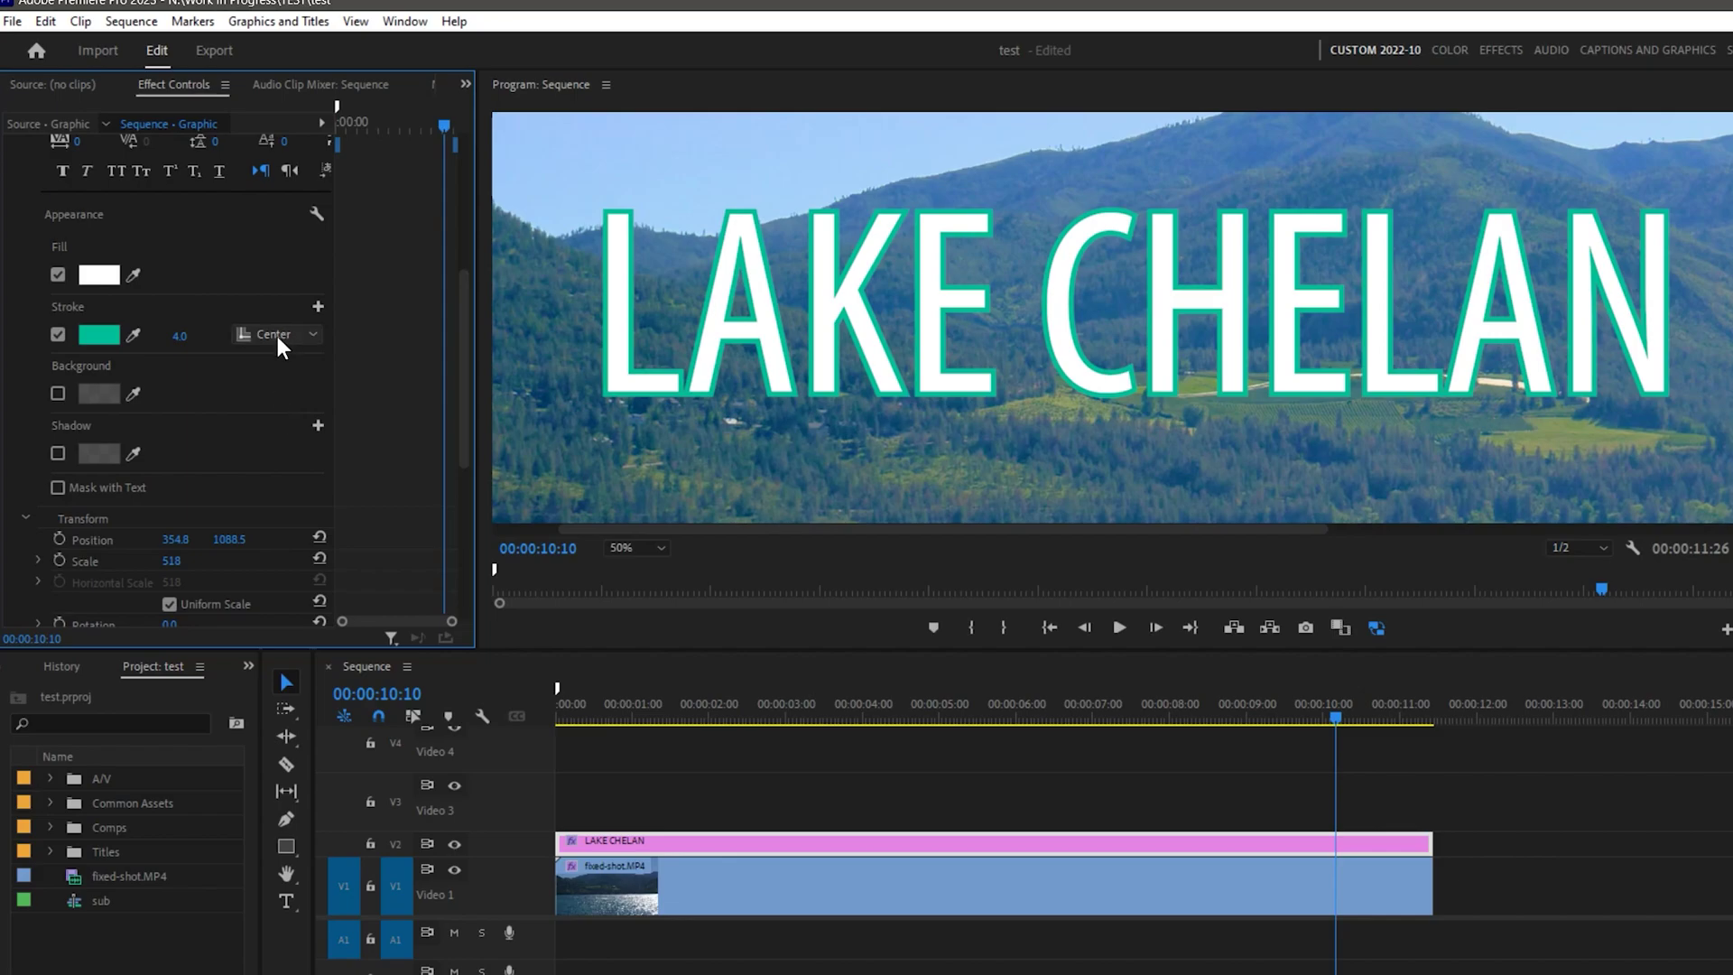
{"action": "left_click", "coordinate": [318, 306]}
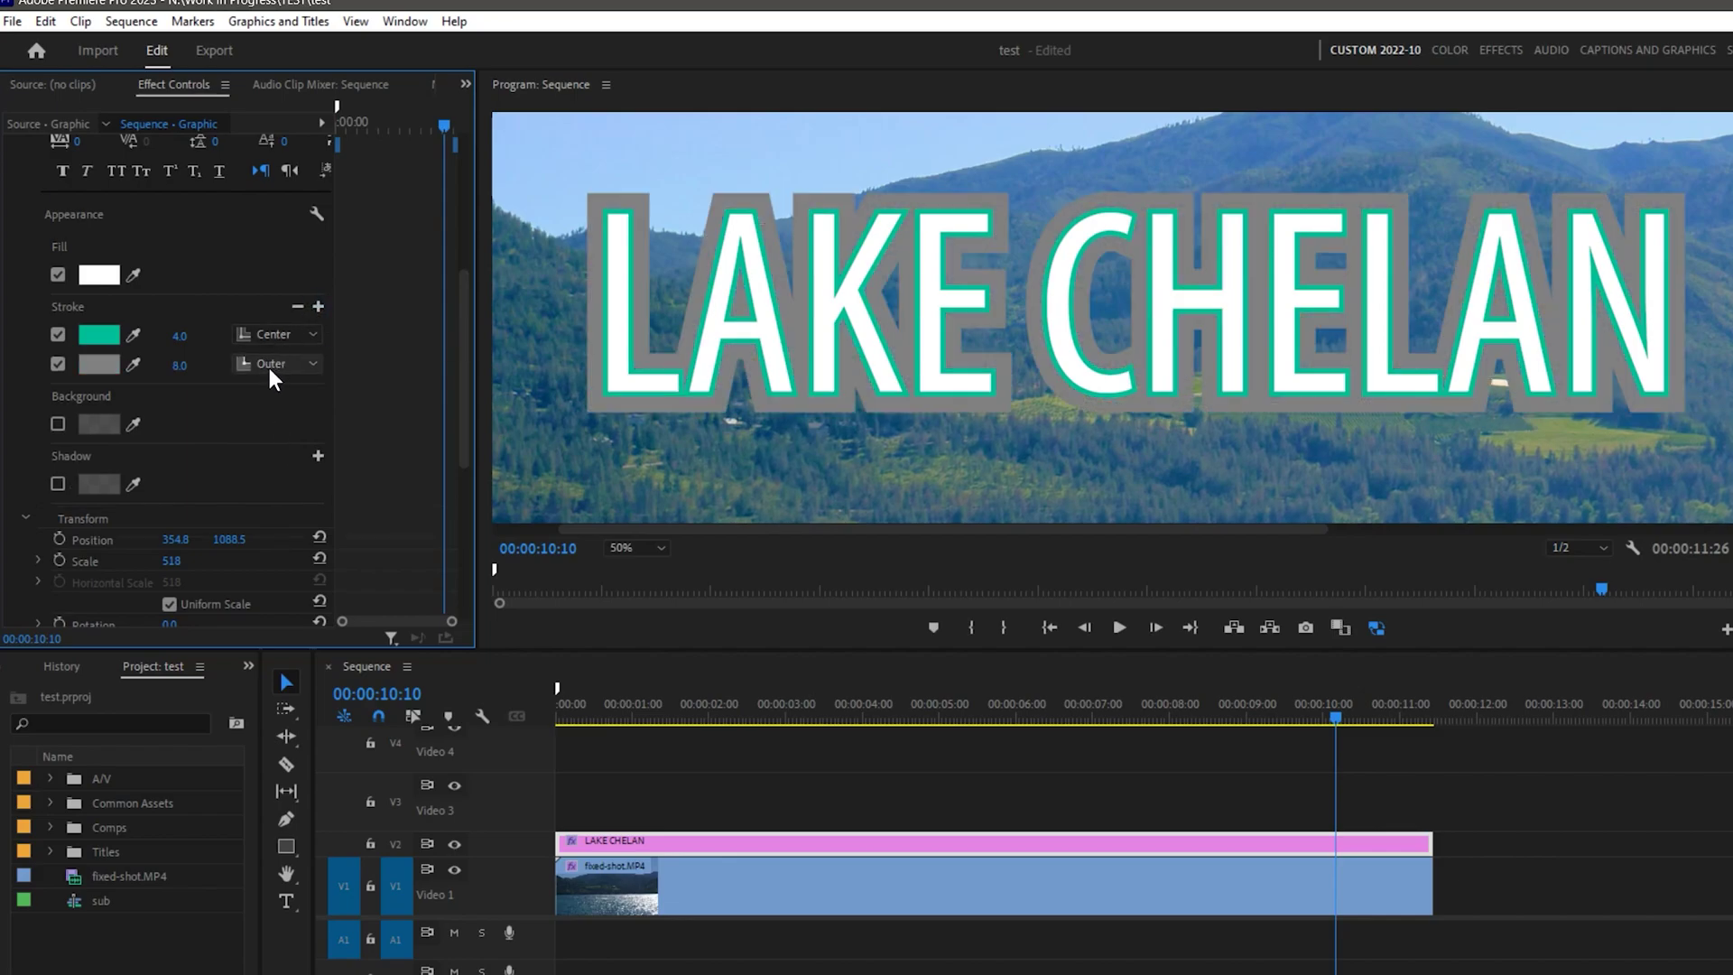
- Make the outer stroke dark navy at width 6.0 and set the monitor zoom to Fit
{"action": "left_click", "coordinate": [99, 363]}
{"action": "left_click", "coordinate": [1073, 606]}
{"action": "left_click", "coordinate": [1040, 515]}
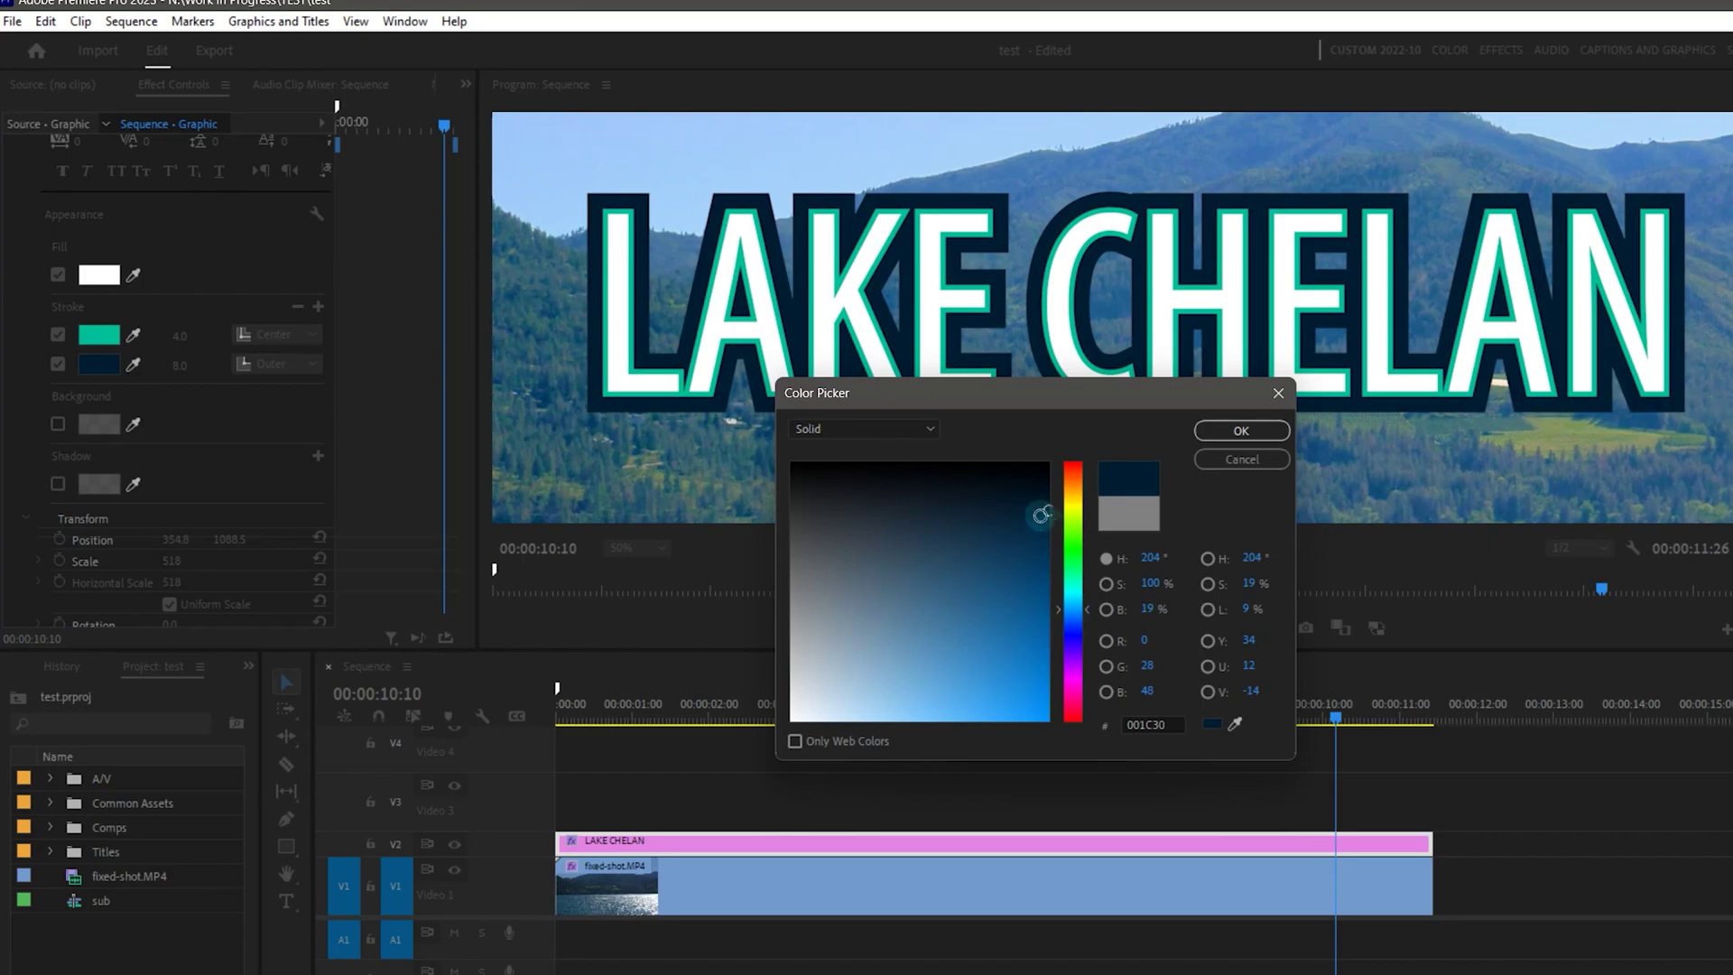
{"action": "left_click", "coordinate": [1240, 434]}
{"action": "left_click_drag", "start_coordinate": [180, 365], "coordinate": [168, 365]}
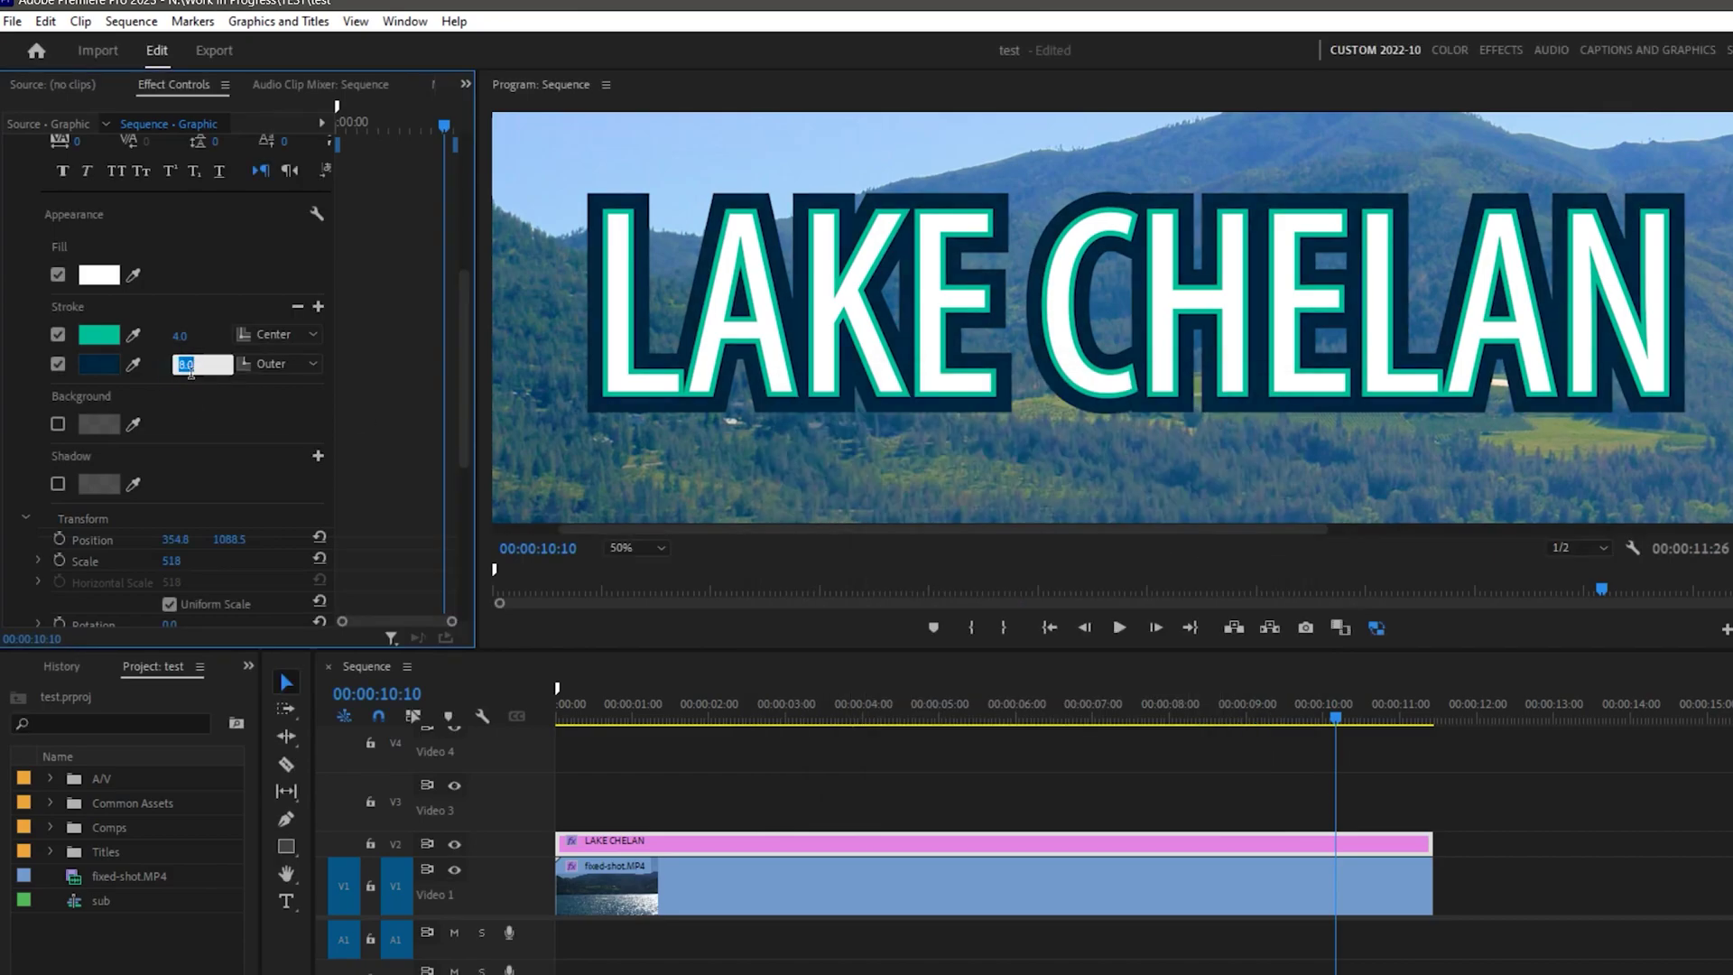
{"action": "left_click", "coordinate": [655, 551]}
{"action": "left_click", "coordinate": [646, 578]}
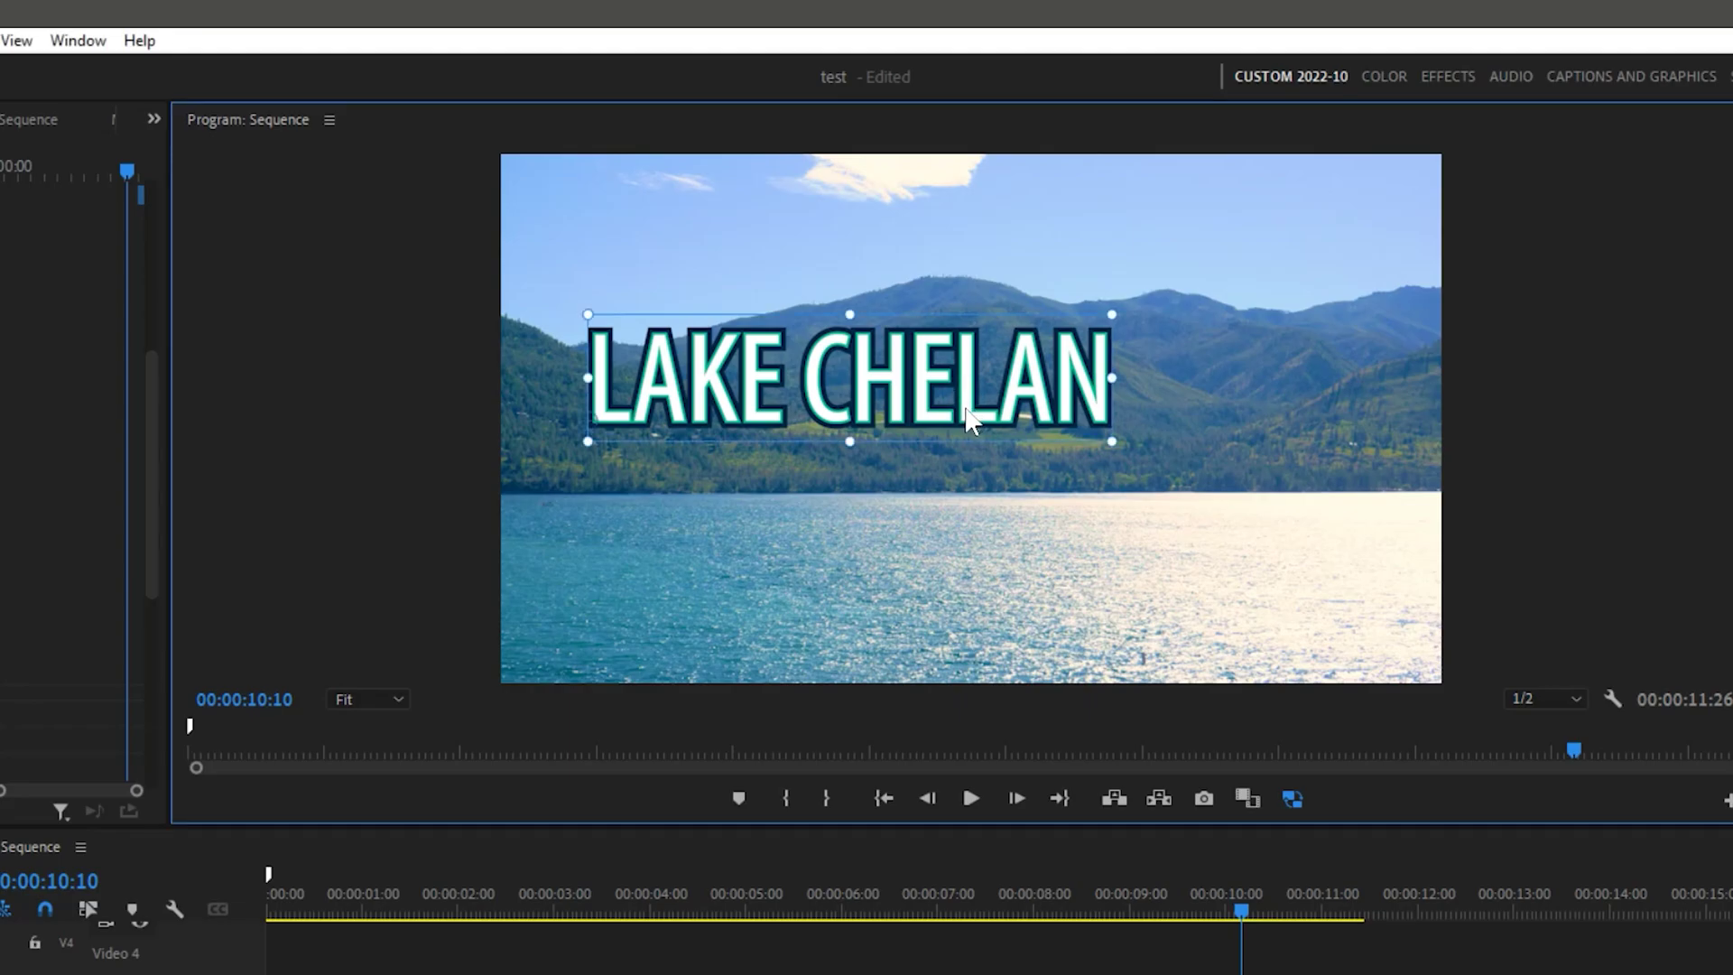
- Center the LAKE CHELAN title horizontally in the video frame
{"action": "right_click", "coordinate": [862, 379]}
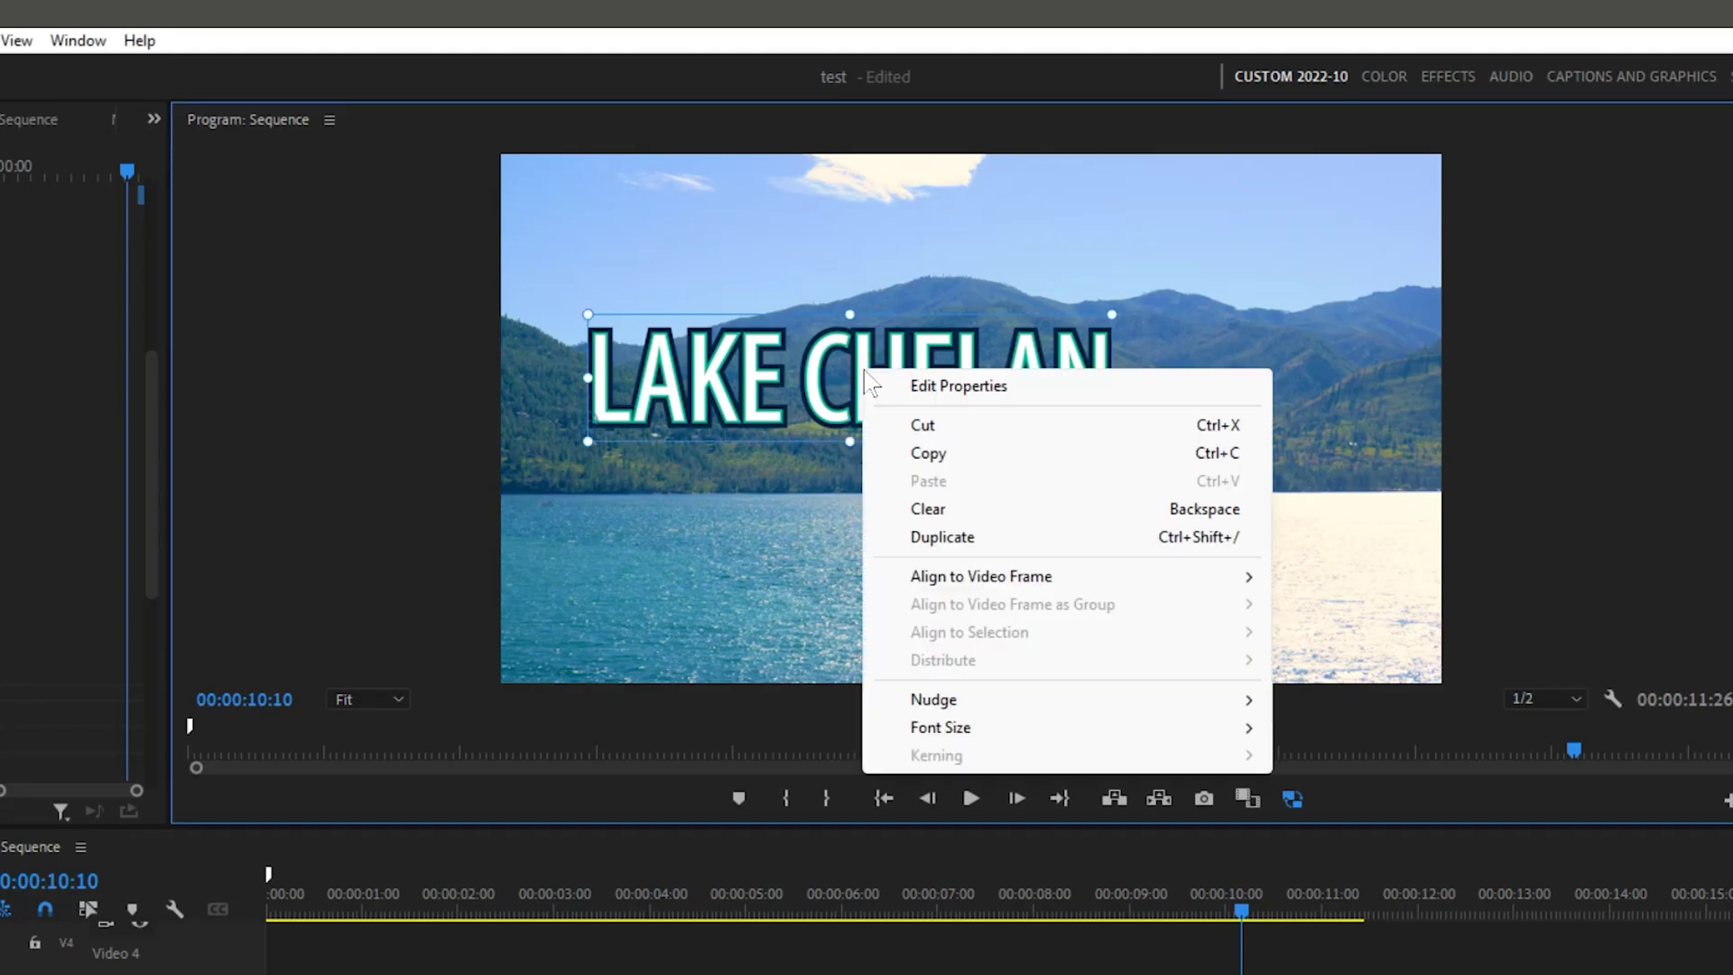
{"action": "mouse_move", "coordinate": [1018, 585]}
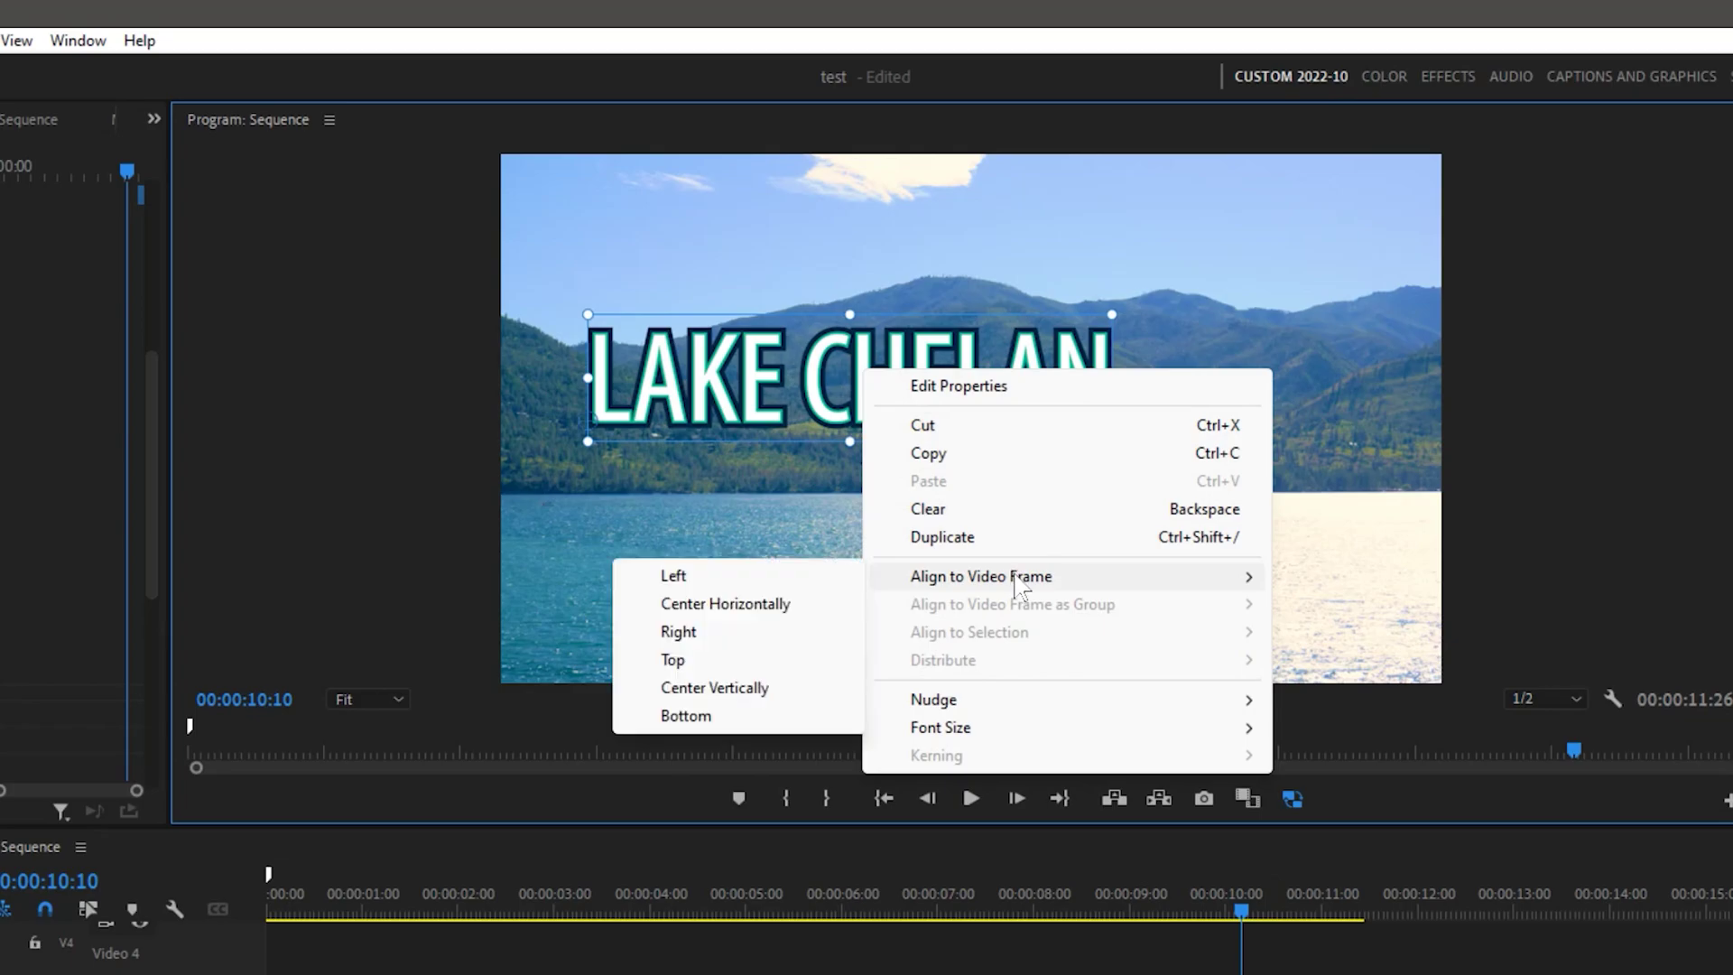
{"action": "left_click", "coordinate": [776, 618]}
- Center the LAKE CHELAN title vertically in the video frame
{"action": "right_click", "coordinate": [996, 378]}
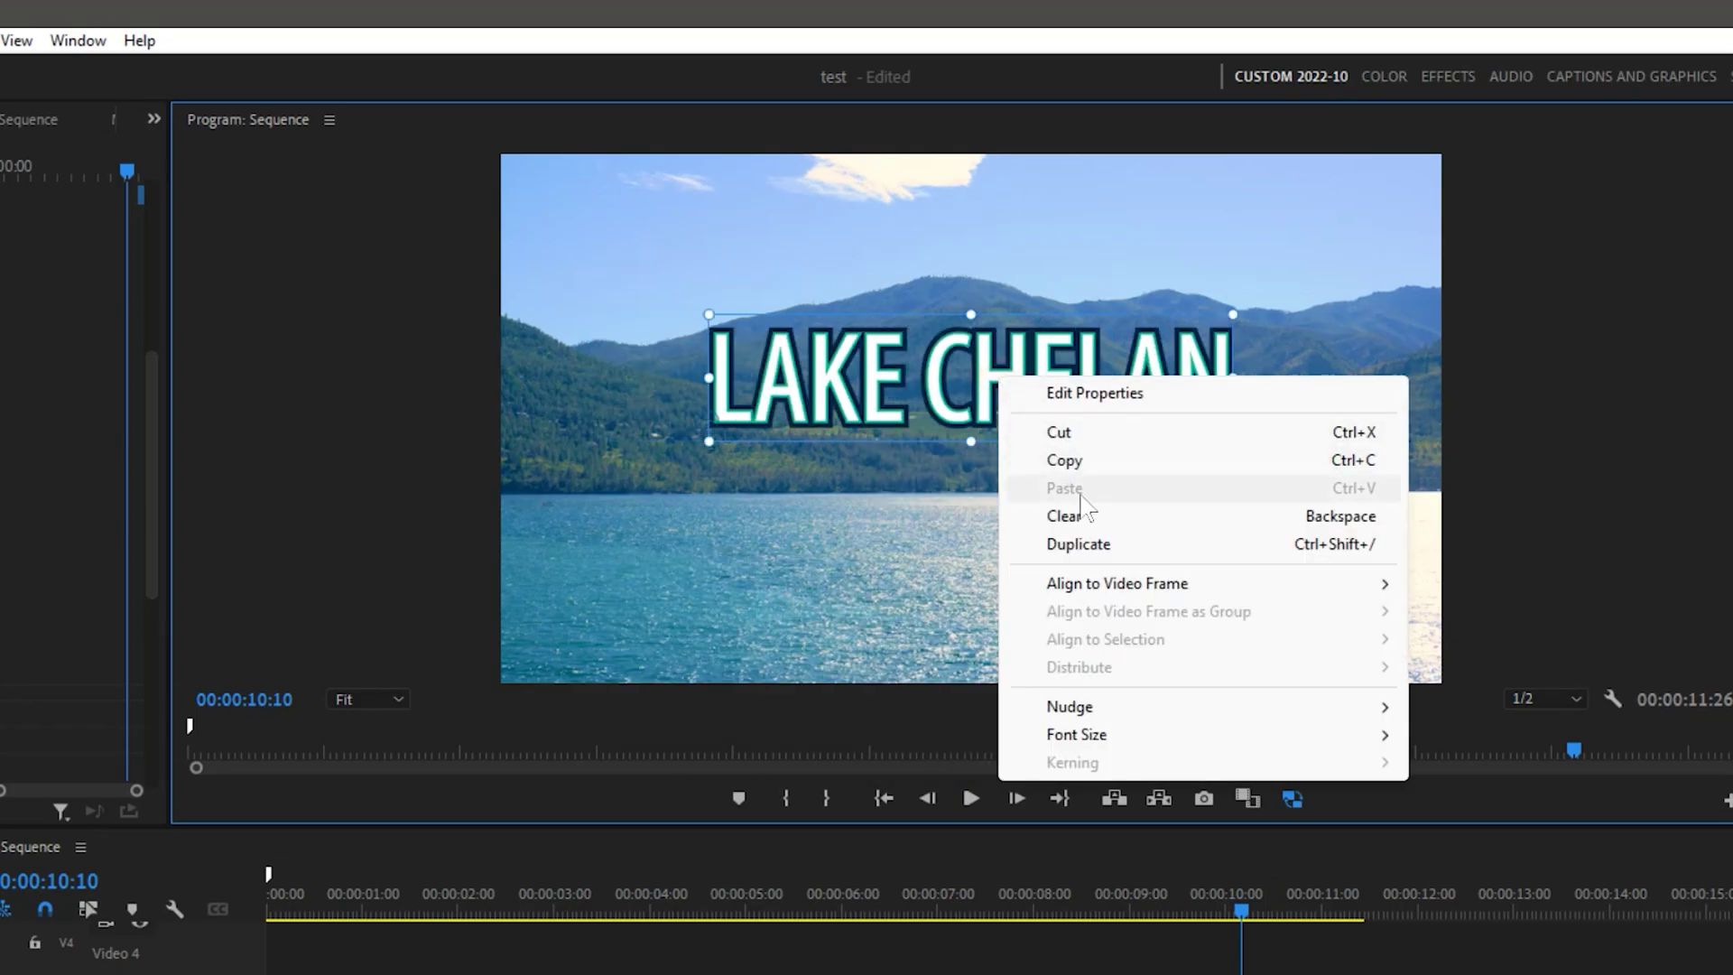
{"action": "mouse_move", "coordinate": [1131, 592]}
{"action": "left_click", "coordinate": [899, 697]}
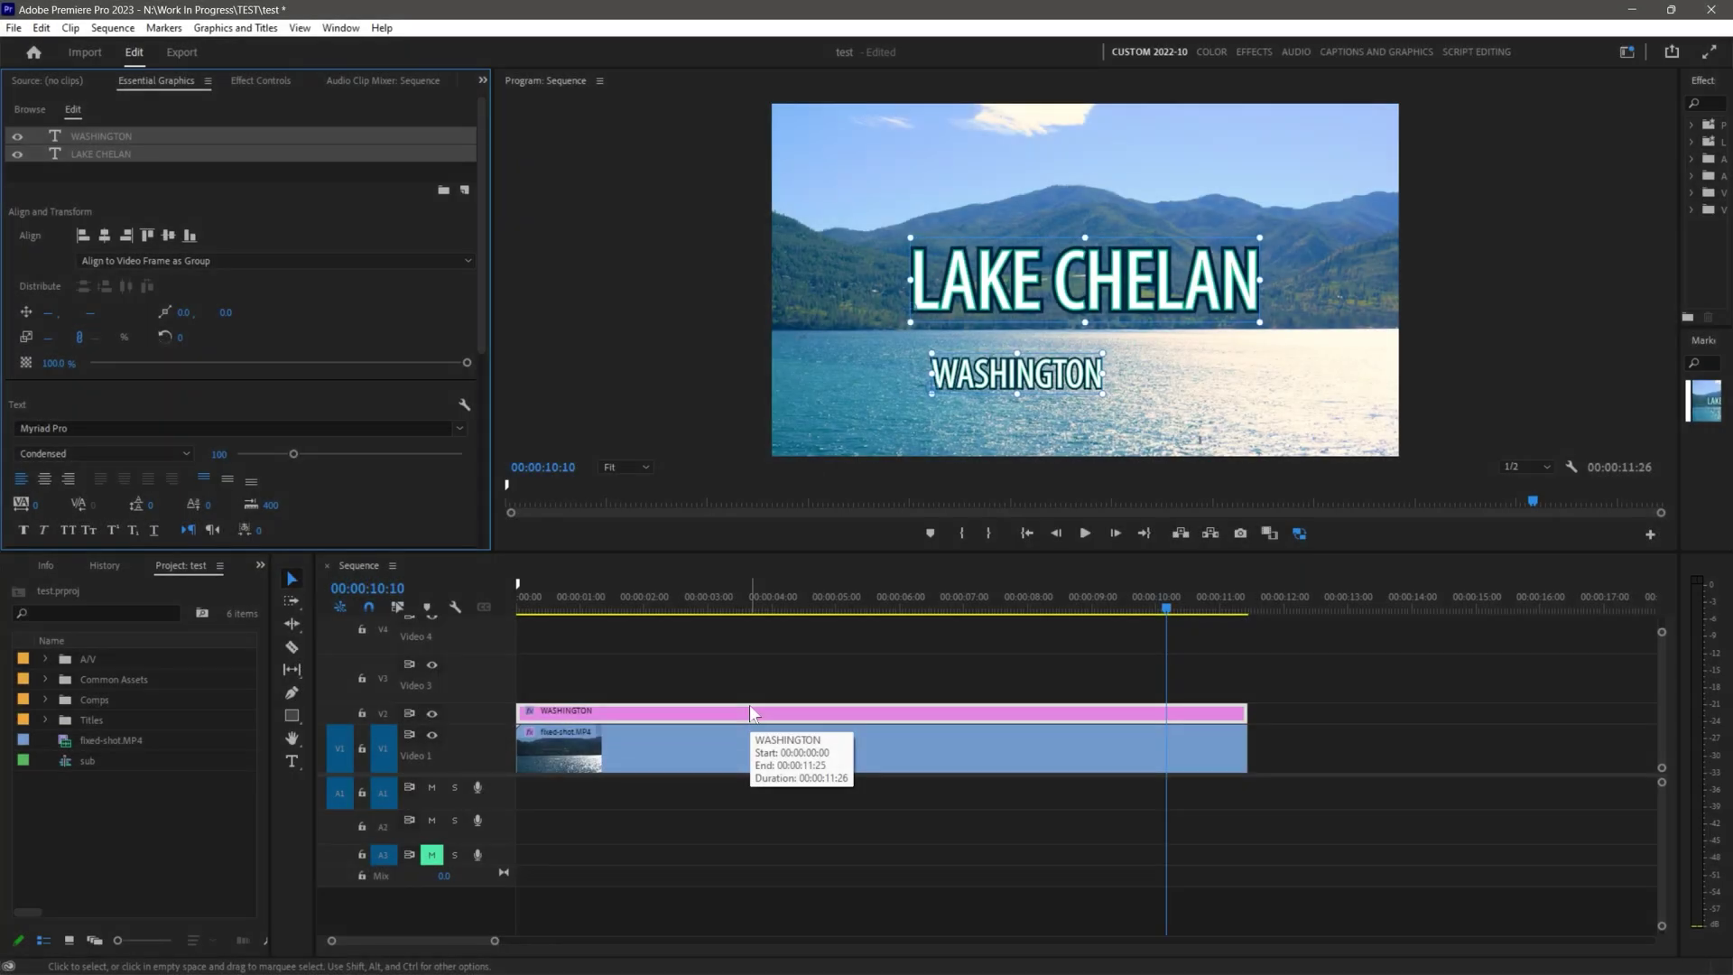
- Select both text layers and center WASHINGTON horizontally under LAKE CHELAN using Align to Selection
{"action": "left_click", "coordinate": [749, 704]}
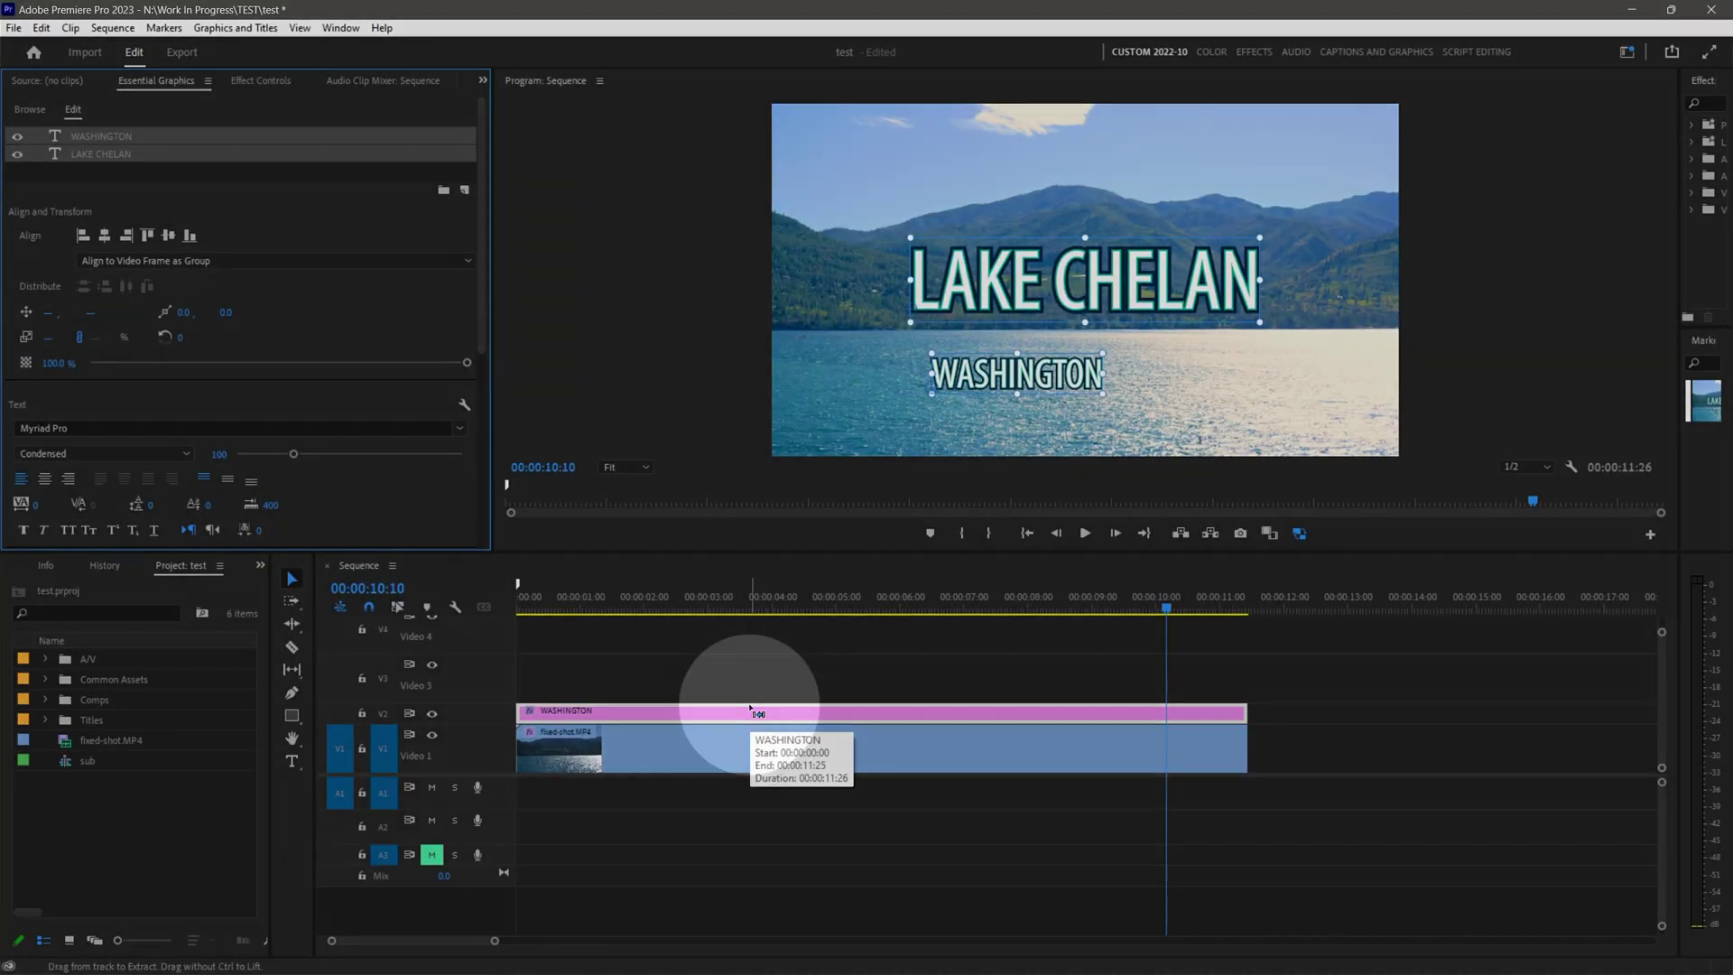
{"action": "left_click", "coordinate": [123, 138]}
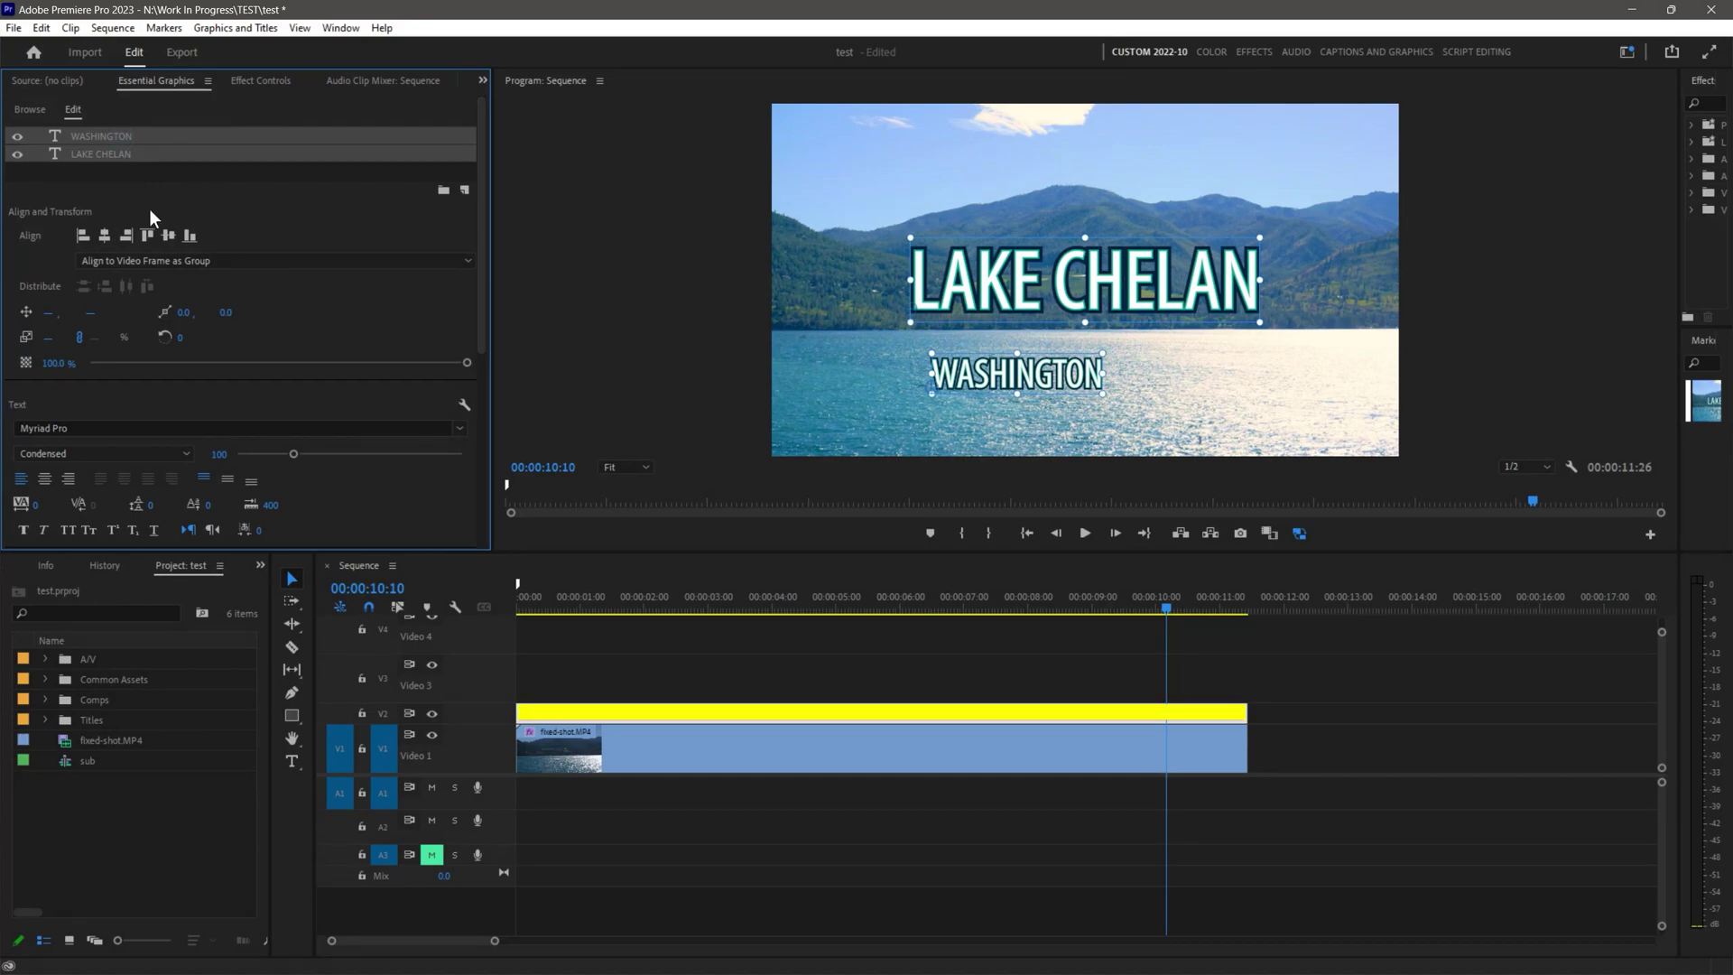
{"action": "left_click", "coordinate": [74, 313]}
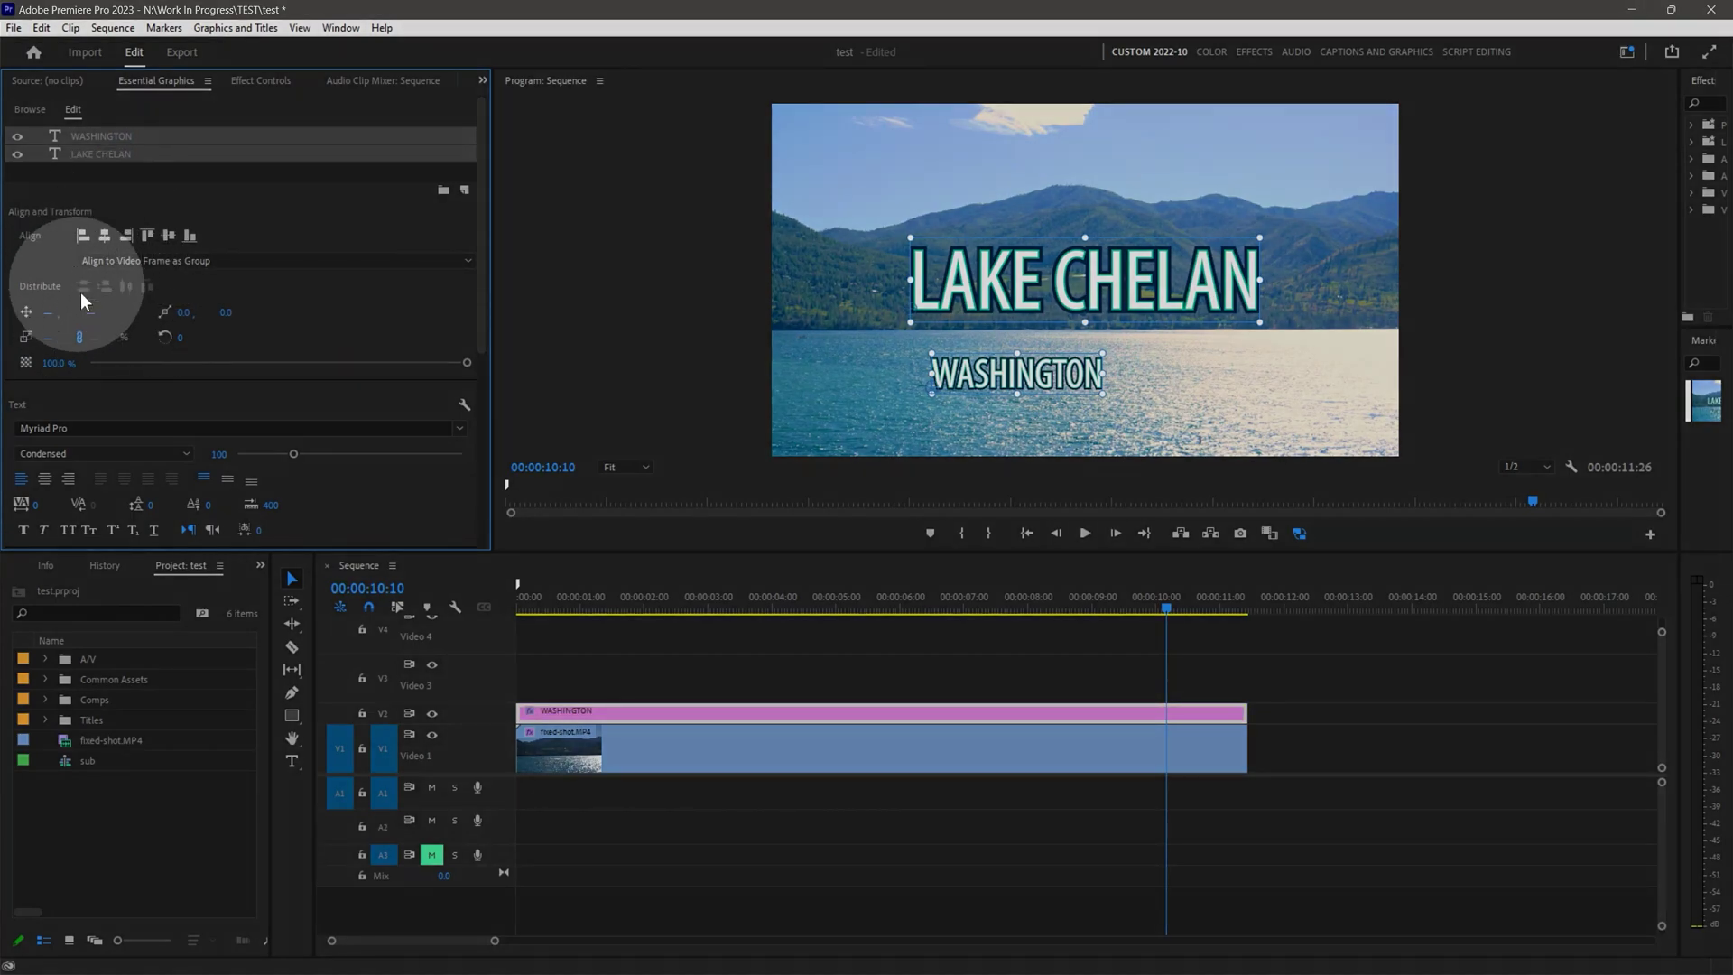
{"action": "left_click", "coordinate": [126, 236]}
{"action": "left_click", "coordinate": [152, 260]}
{"action": "left_click", "coordinate": [116, 301]}
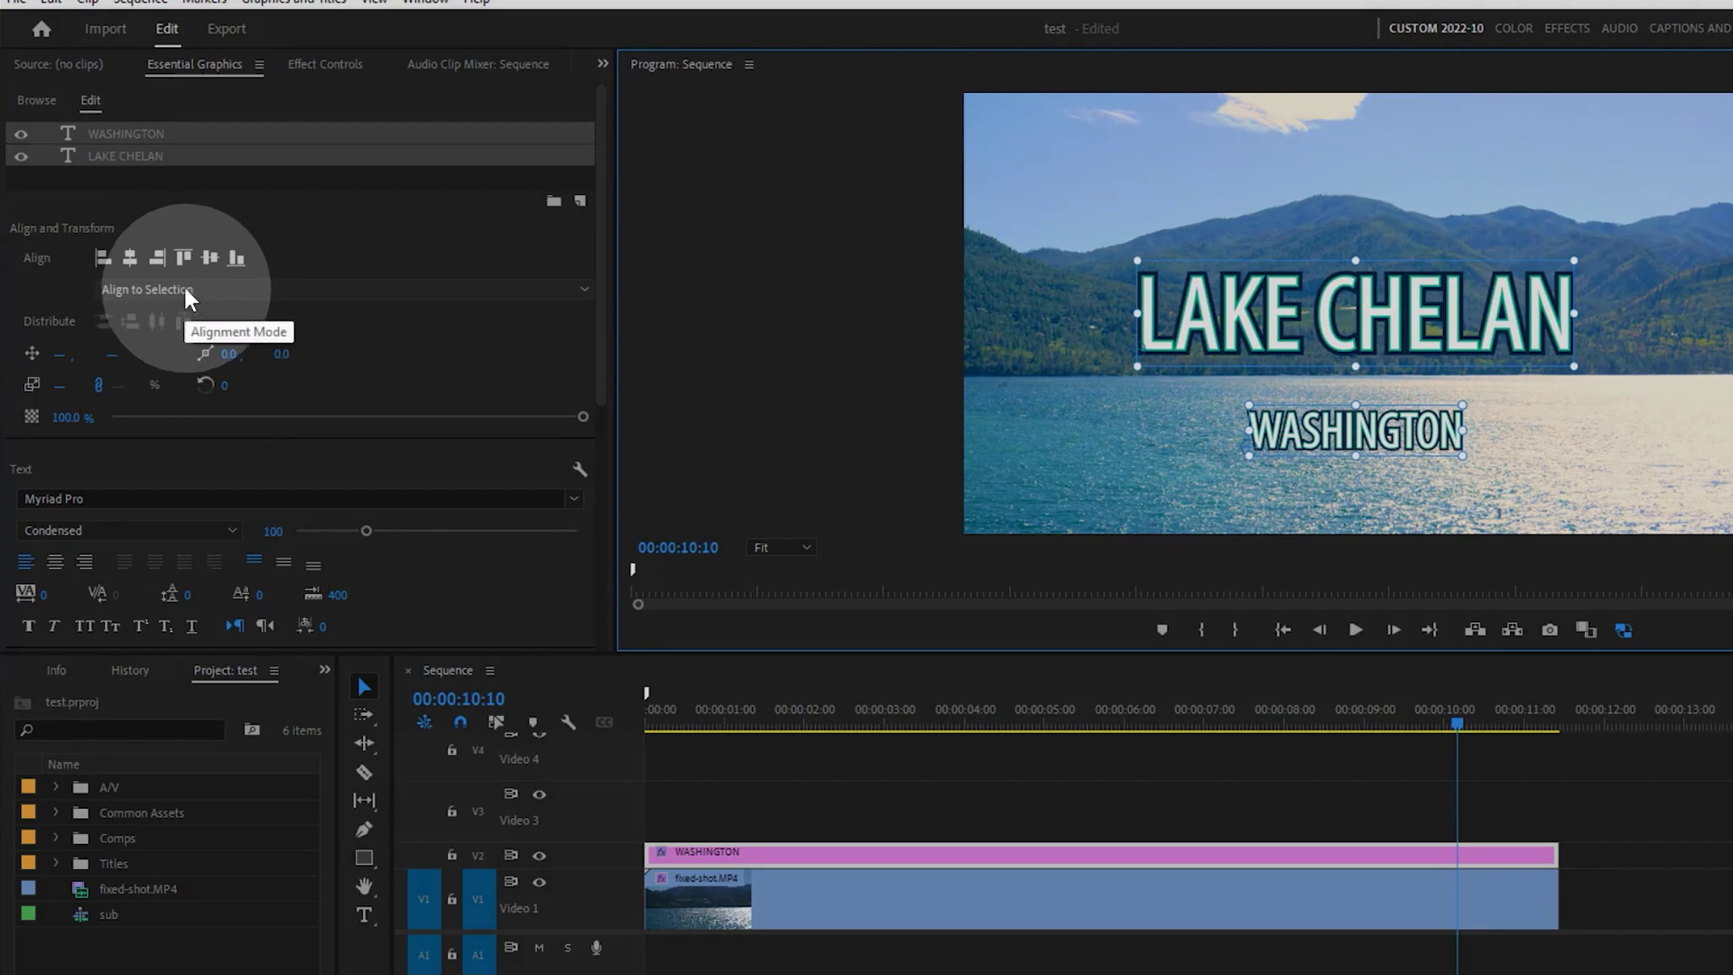
- Center both titles vertically in the video frame as a group
{"action": "left_click", "coordinate": [182, 289]}
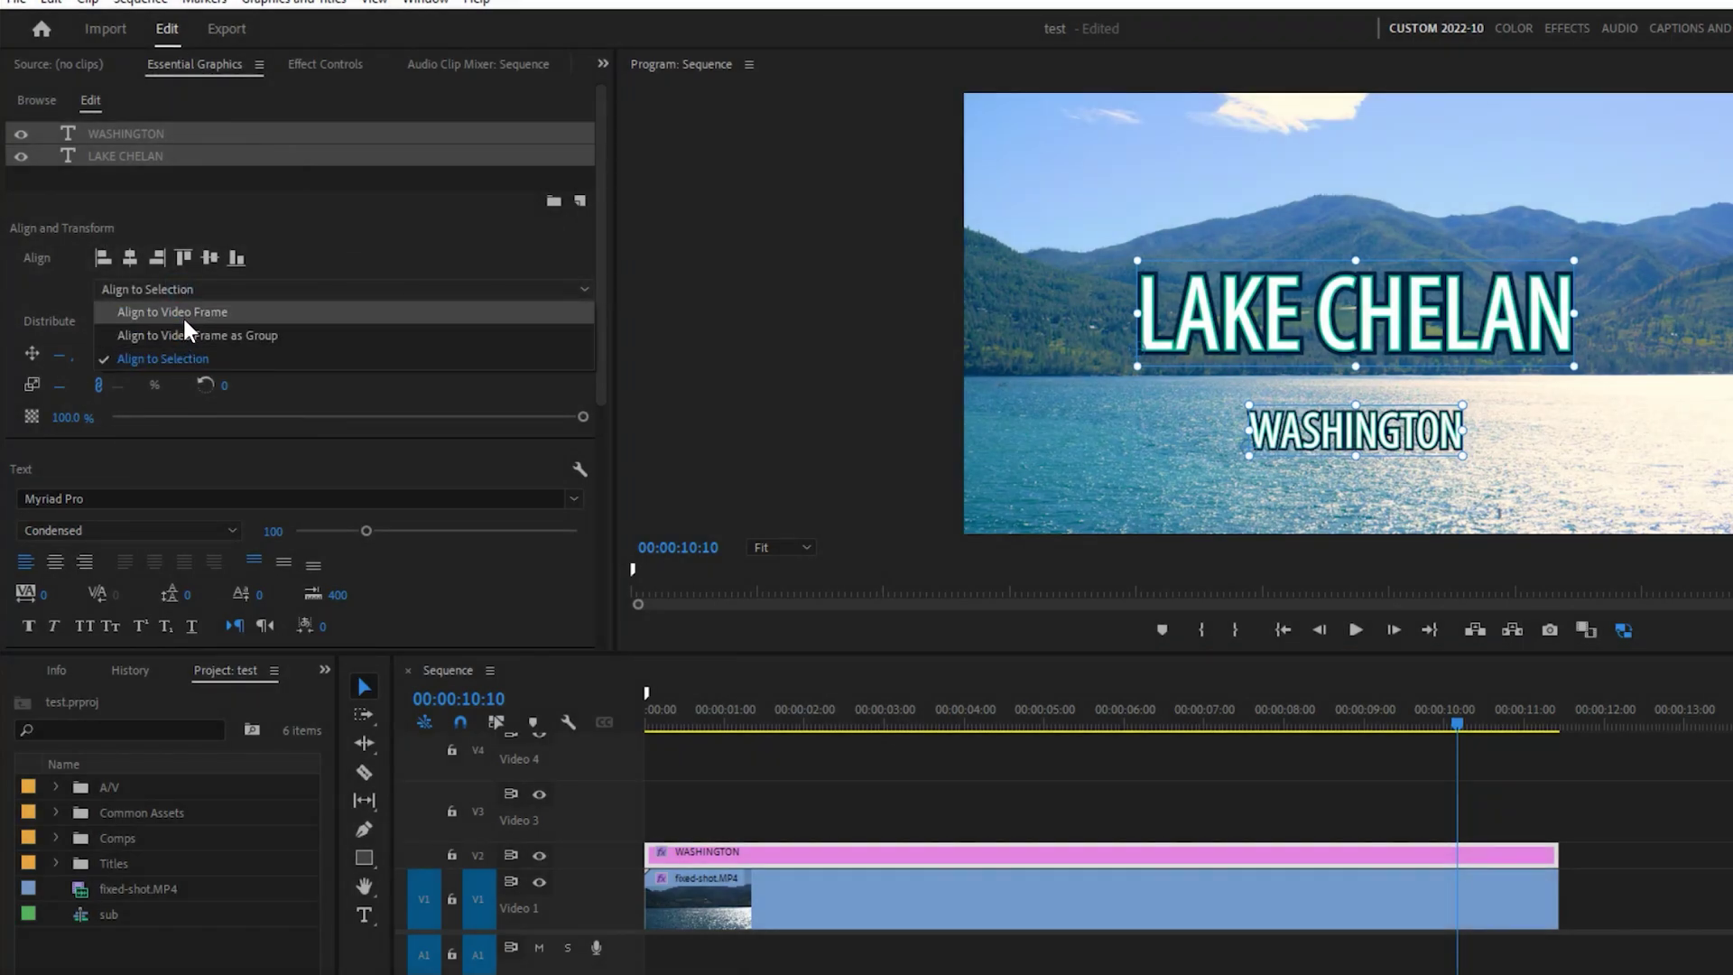
{"action": "left_click", "coordinate": [185, 316]}
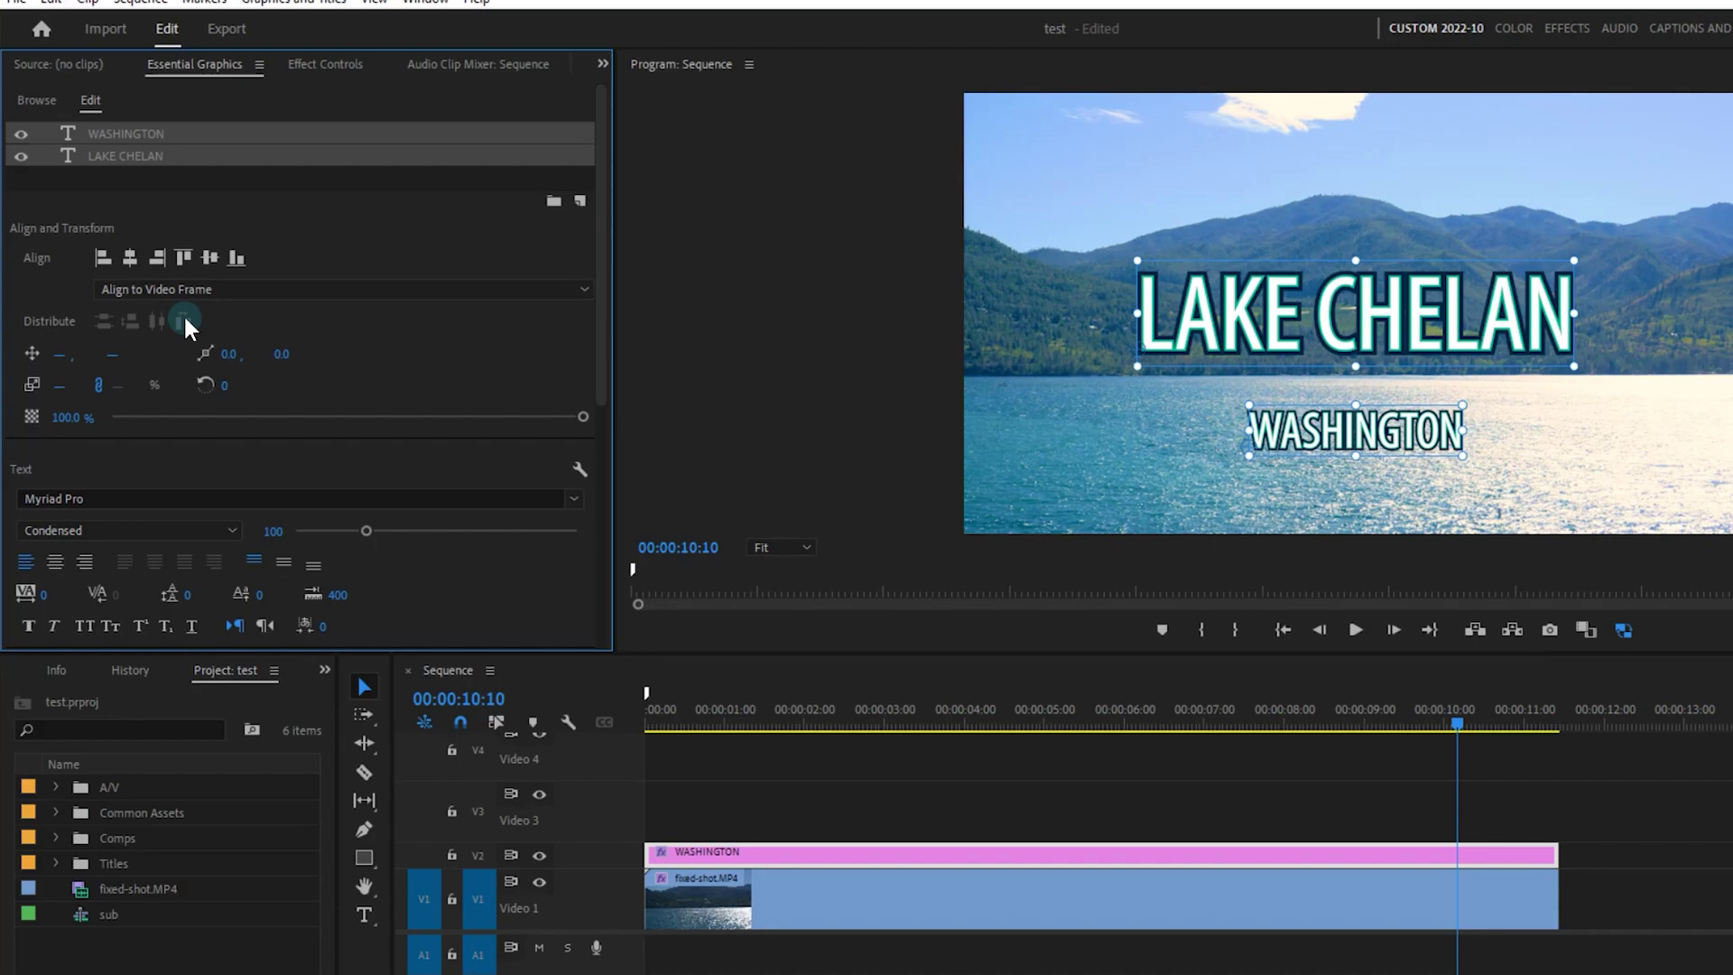
{"action": "left_click", "coordinate": [209, 258]}
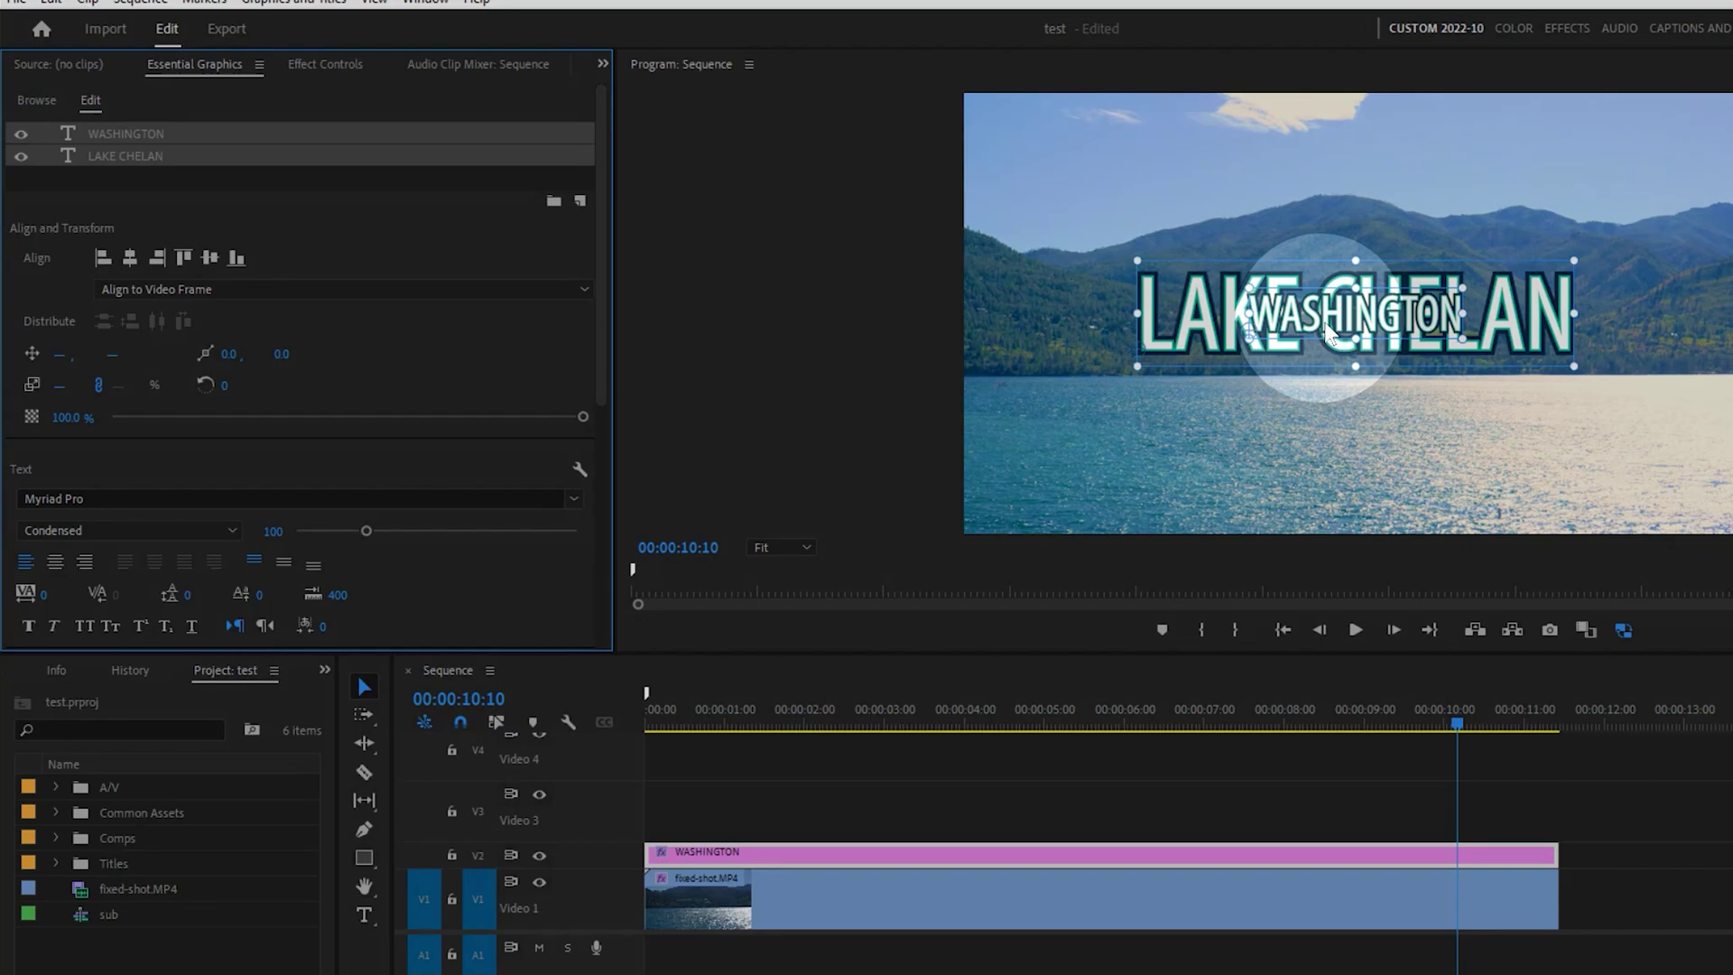
{"action": "key", "text": "ctrl+z"}
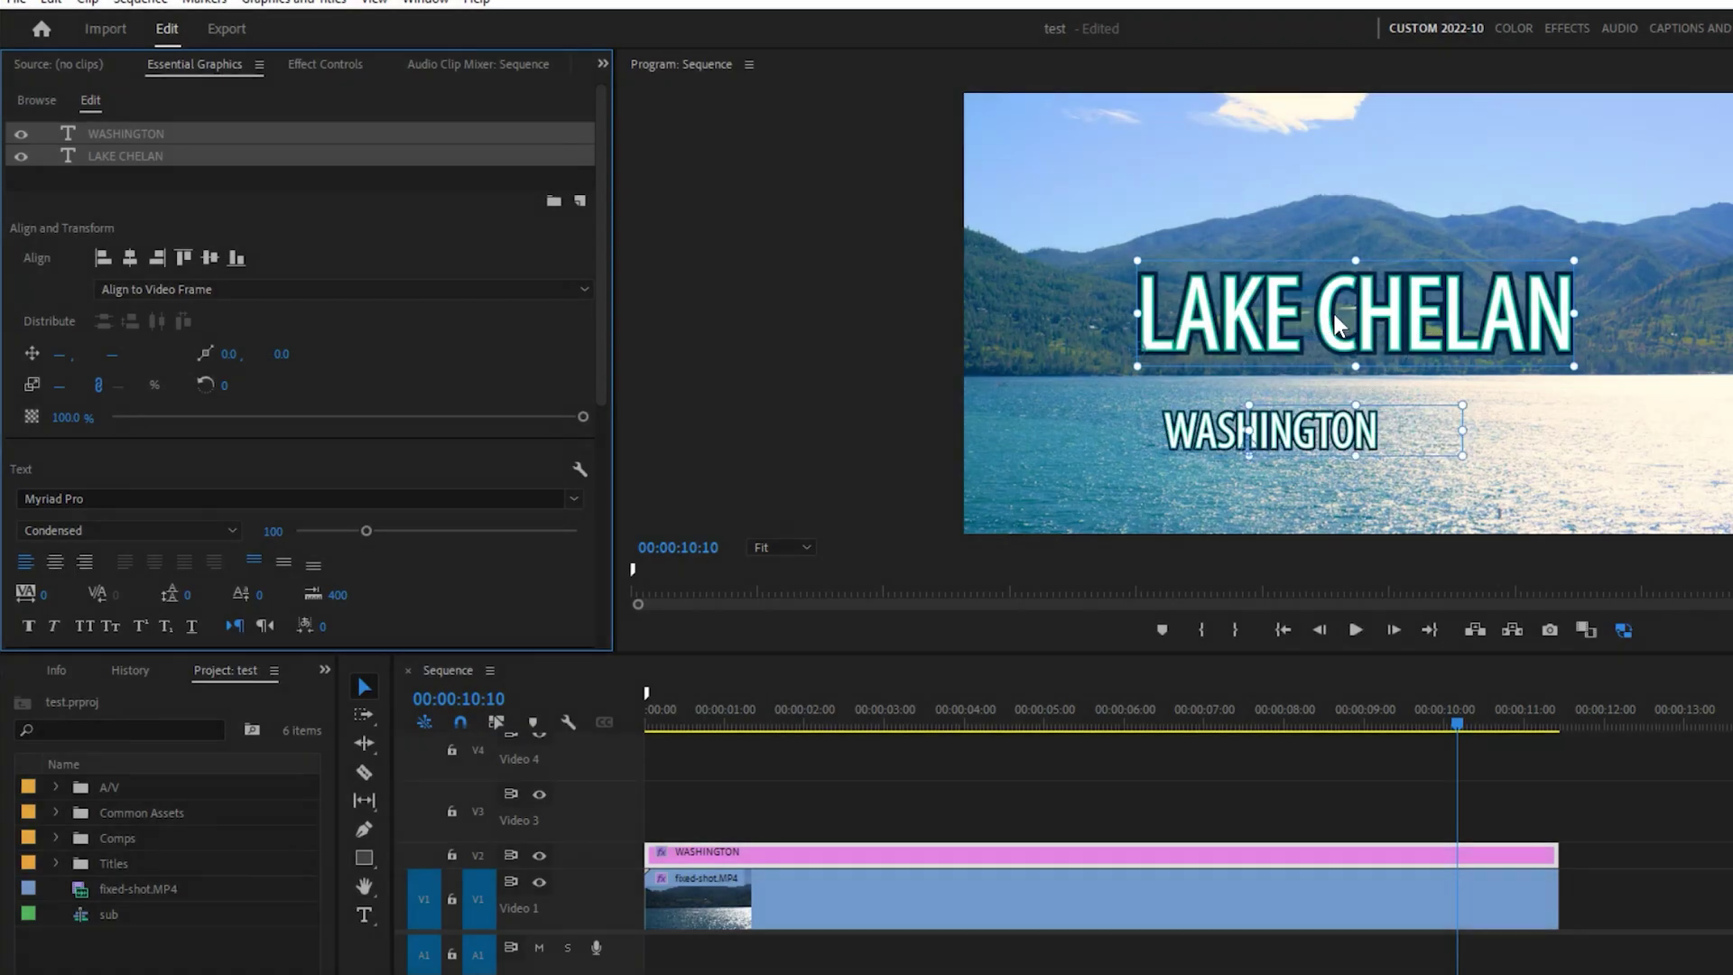
{"action": "left_click", "coordinate": [205, 289]}
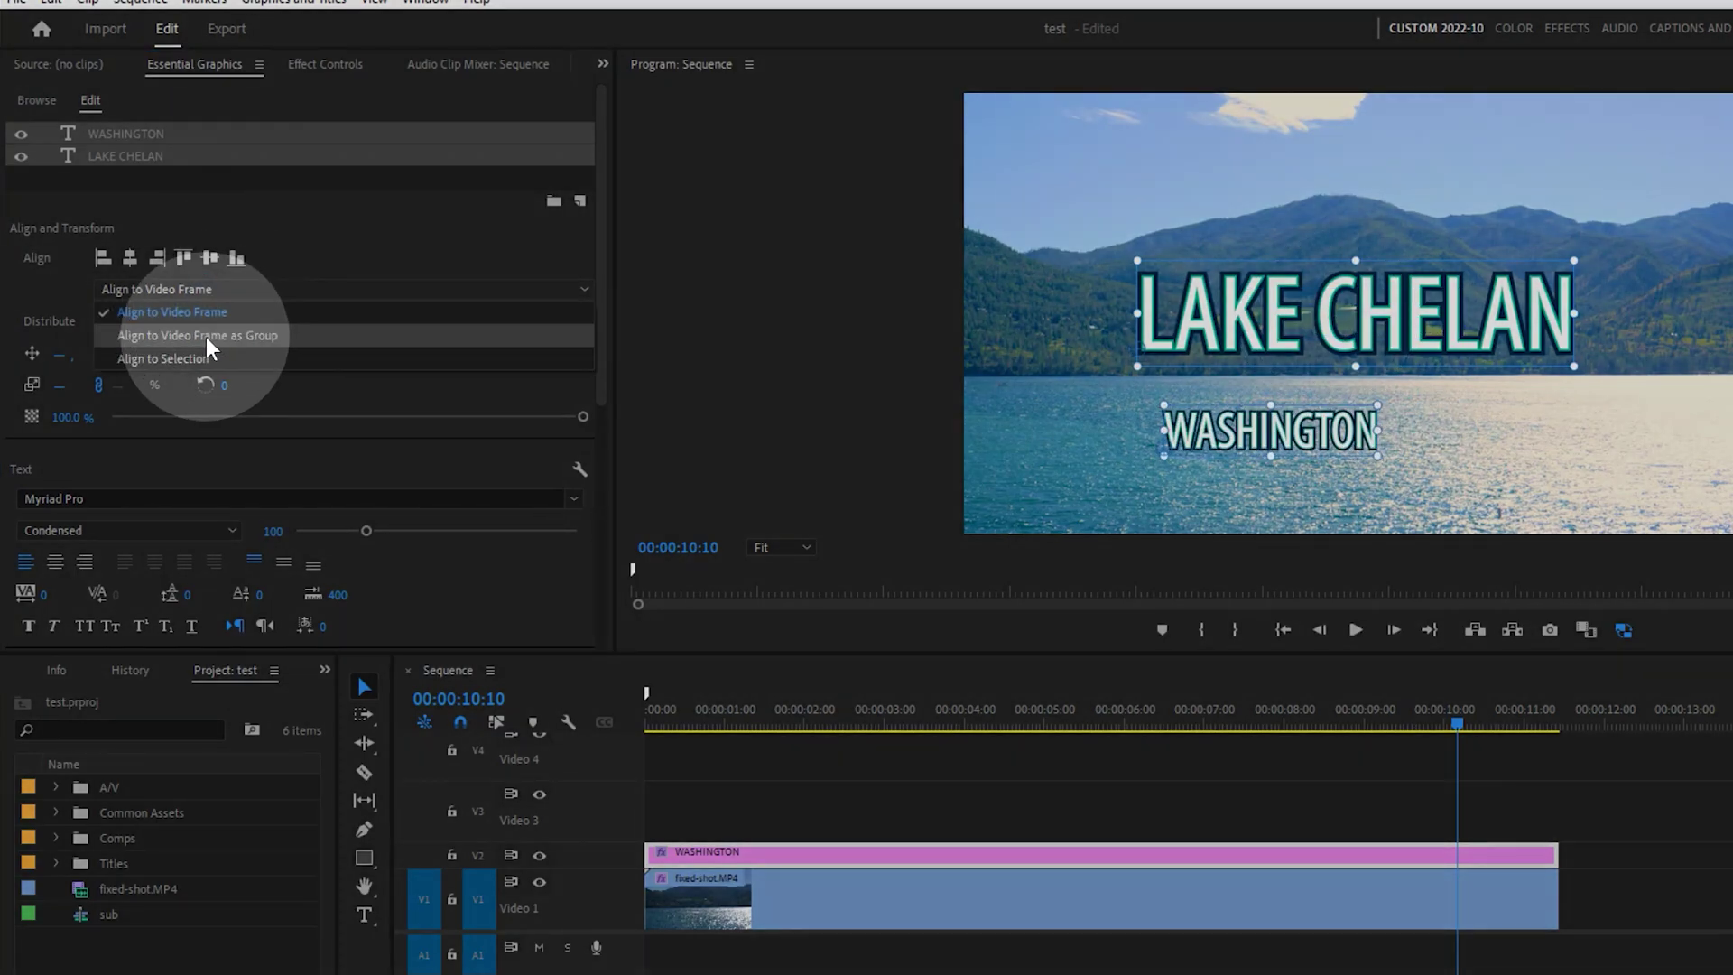
{"action": "left_click", "coordinate": [204, 336]}
{"action": "left_click", "coordinate": [209, 259]}
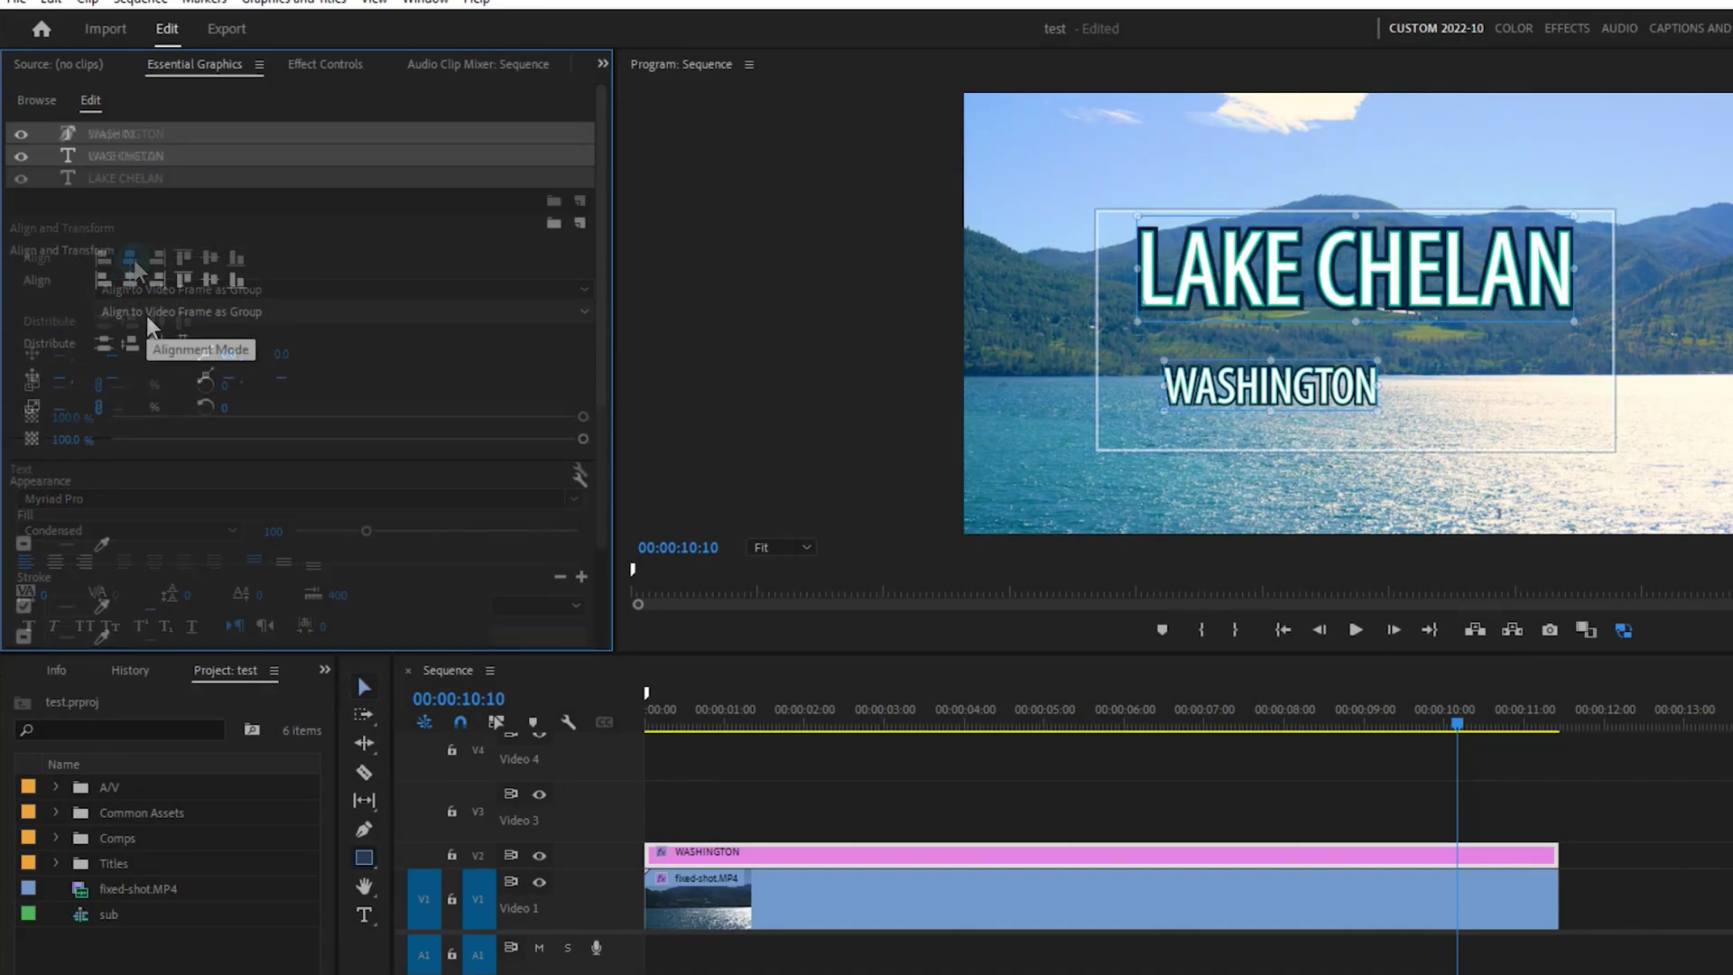
- Center LAKE CHELAN, WASHINGTON and USA horizontally on each other, distribute them vertically, and play the sequence
{"action": "left_click", "coordinate": [155, 311]}
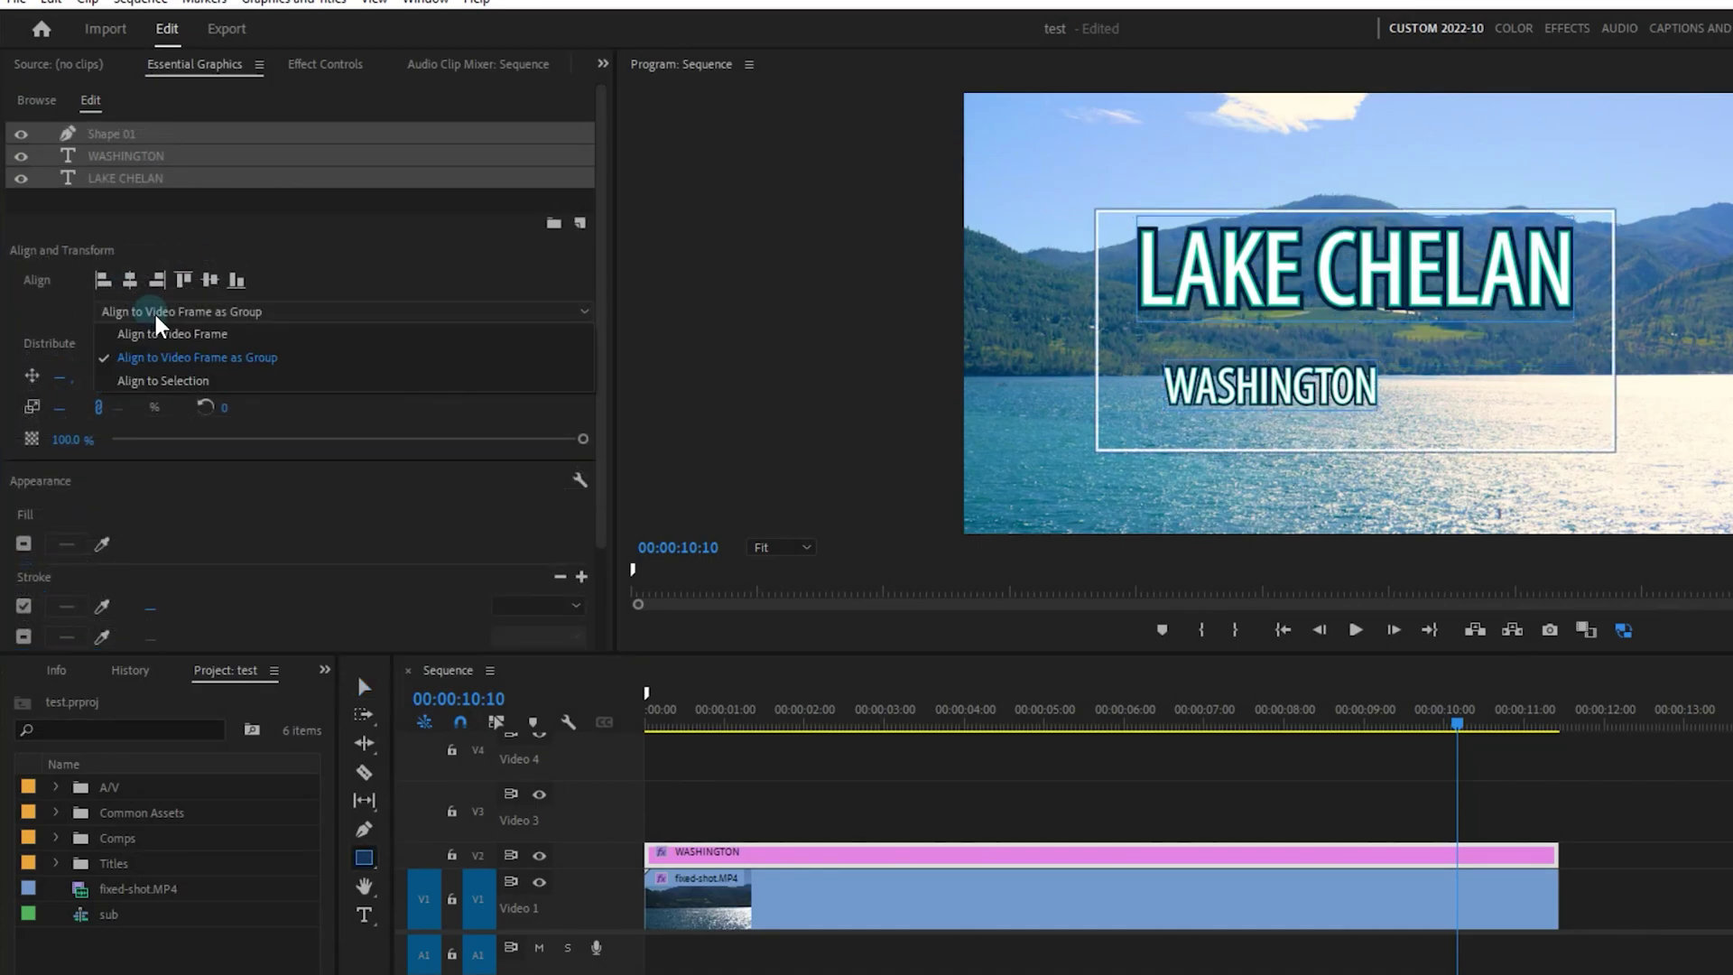
{"action": "left_click", "coordinate": [158, 382]}
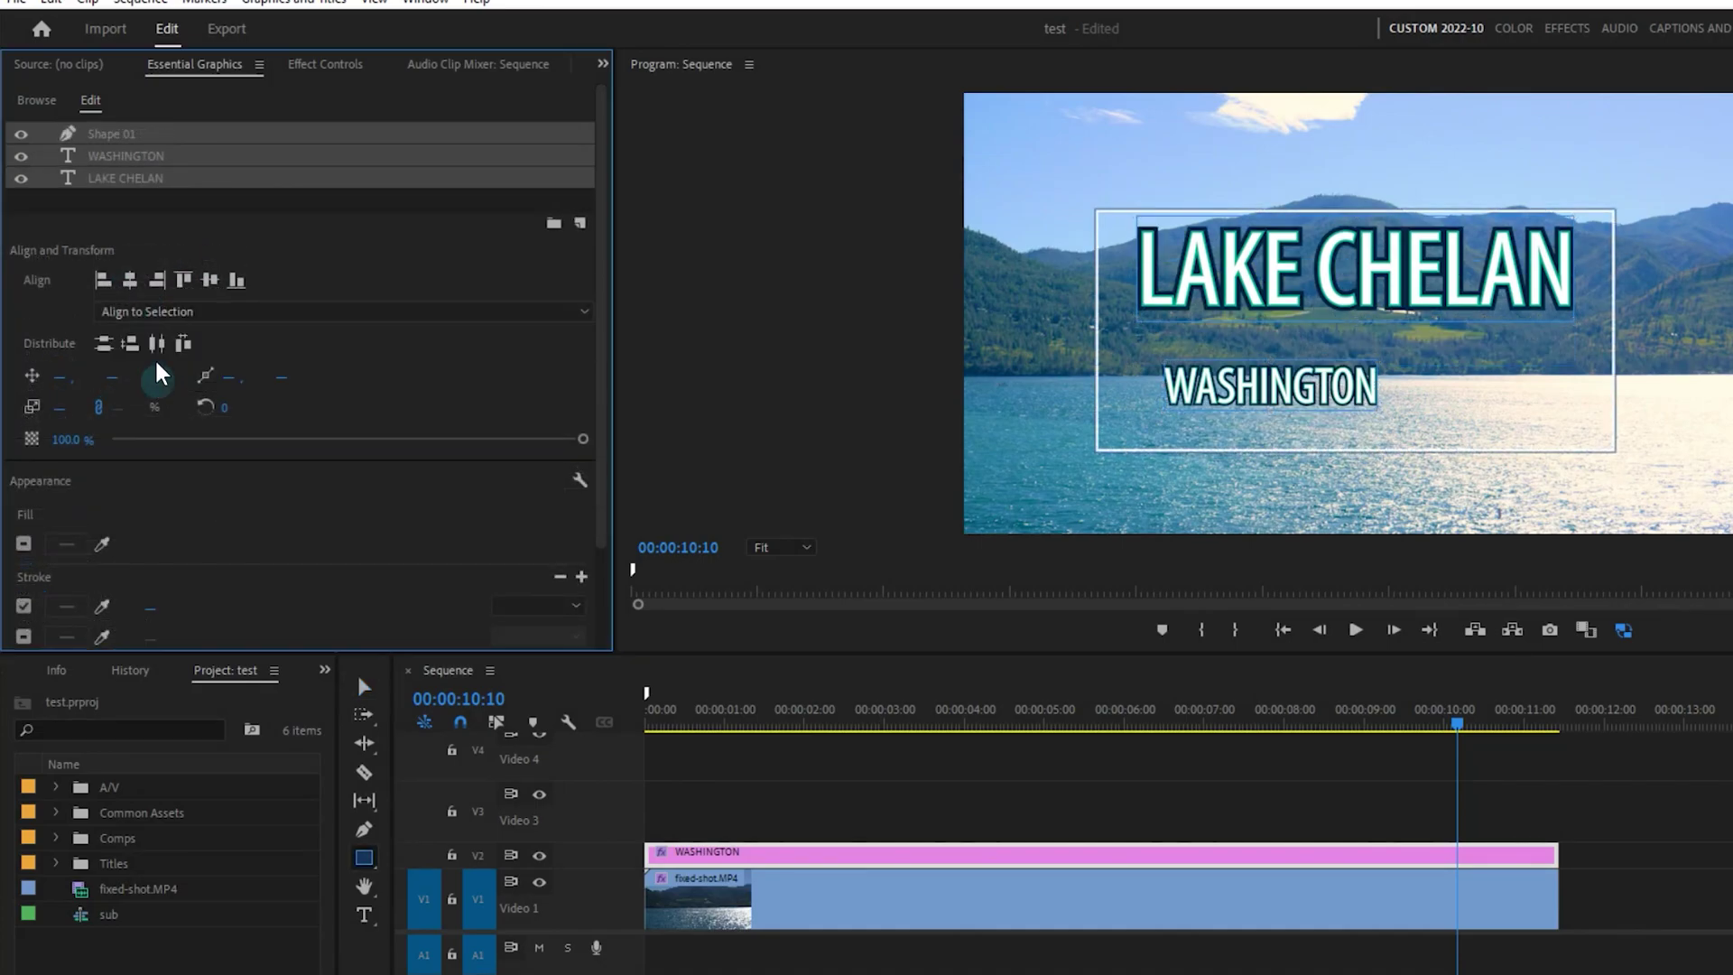
{"action": "left_click", "coordinate": [132, 285]}
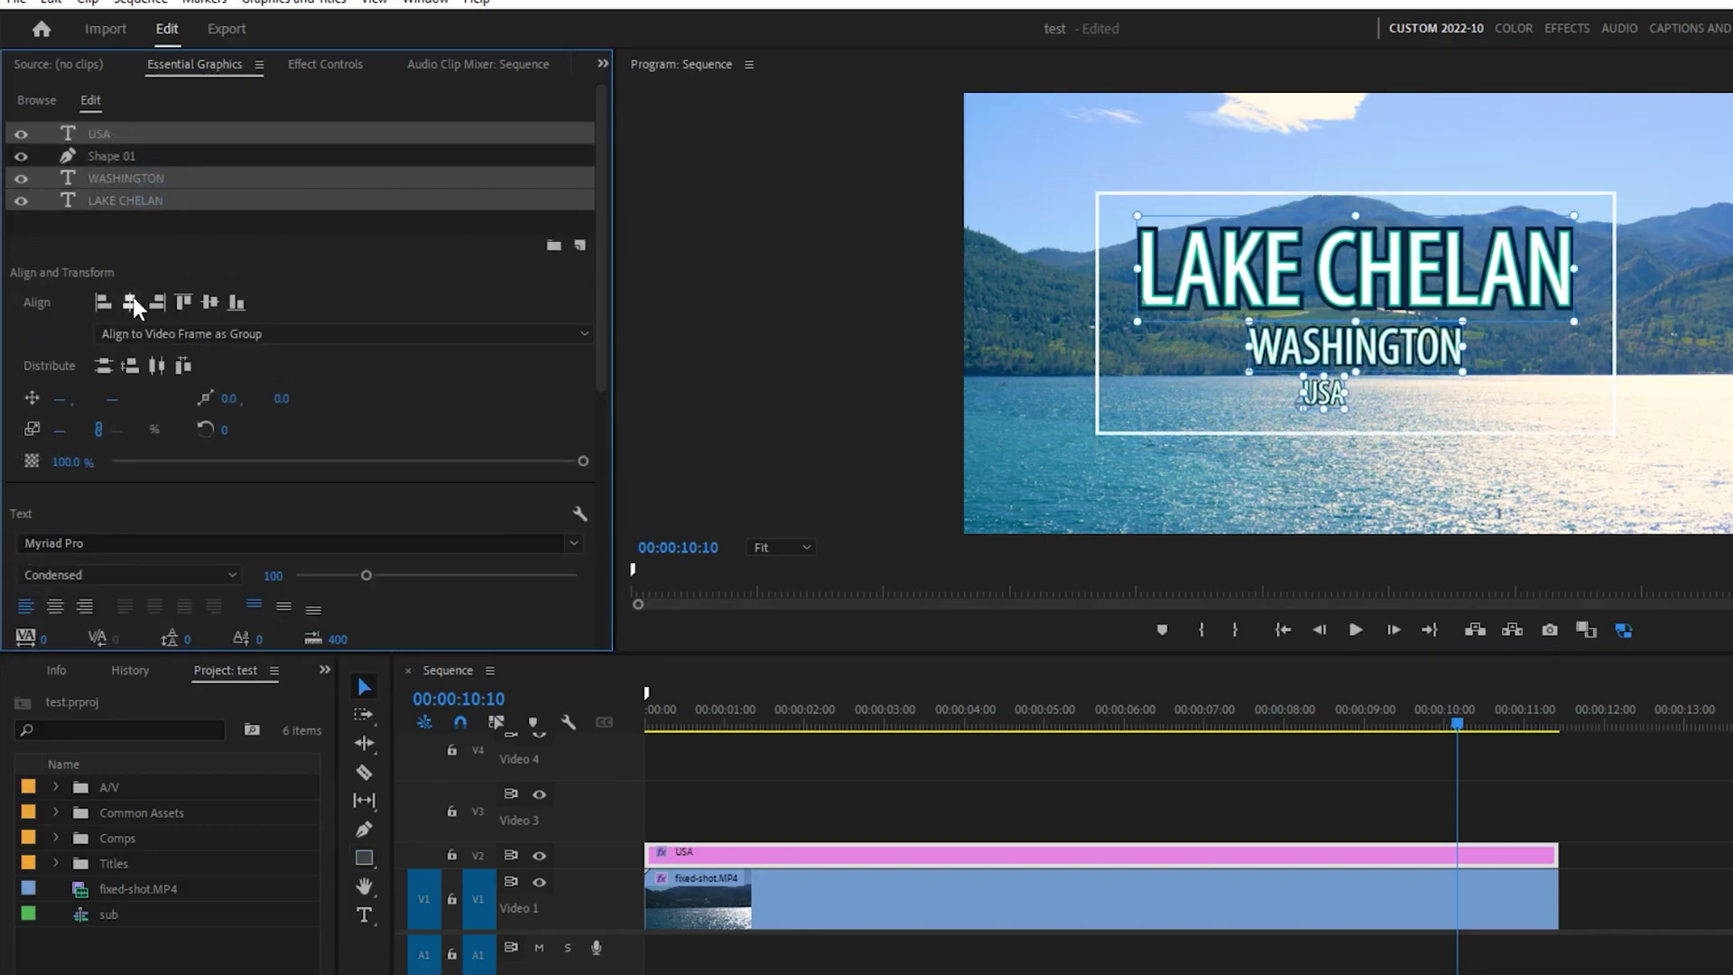
{"action": "left_click", "coordinate": [180, 333]}
{"action": "left_click", "coordinate": [189, 395]}
{"action": "left_click", "coordinate": [133, 365]}
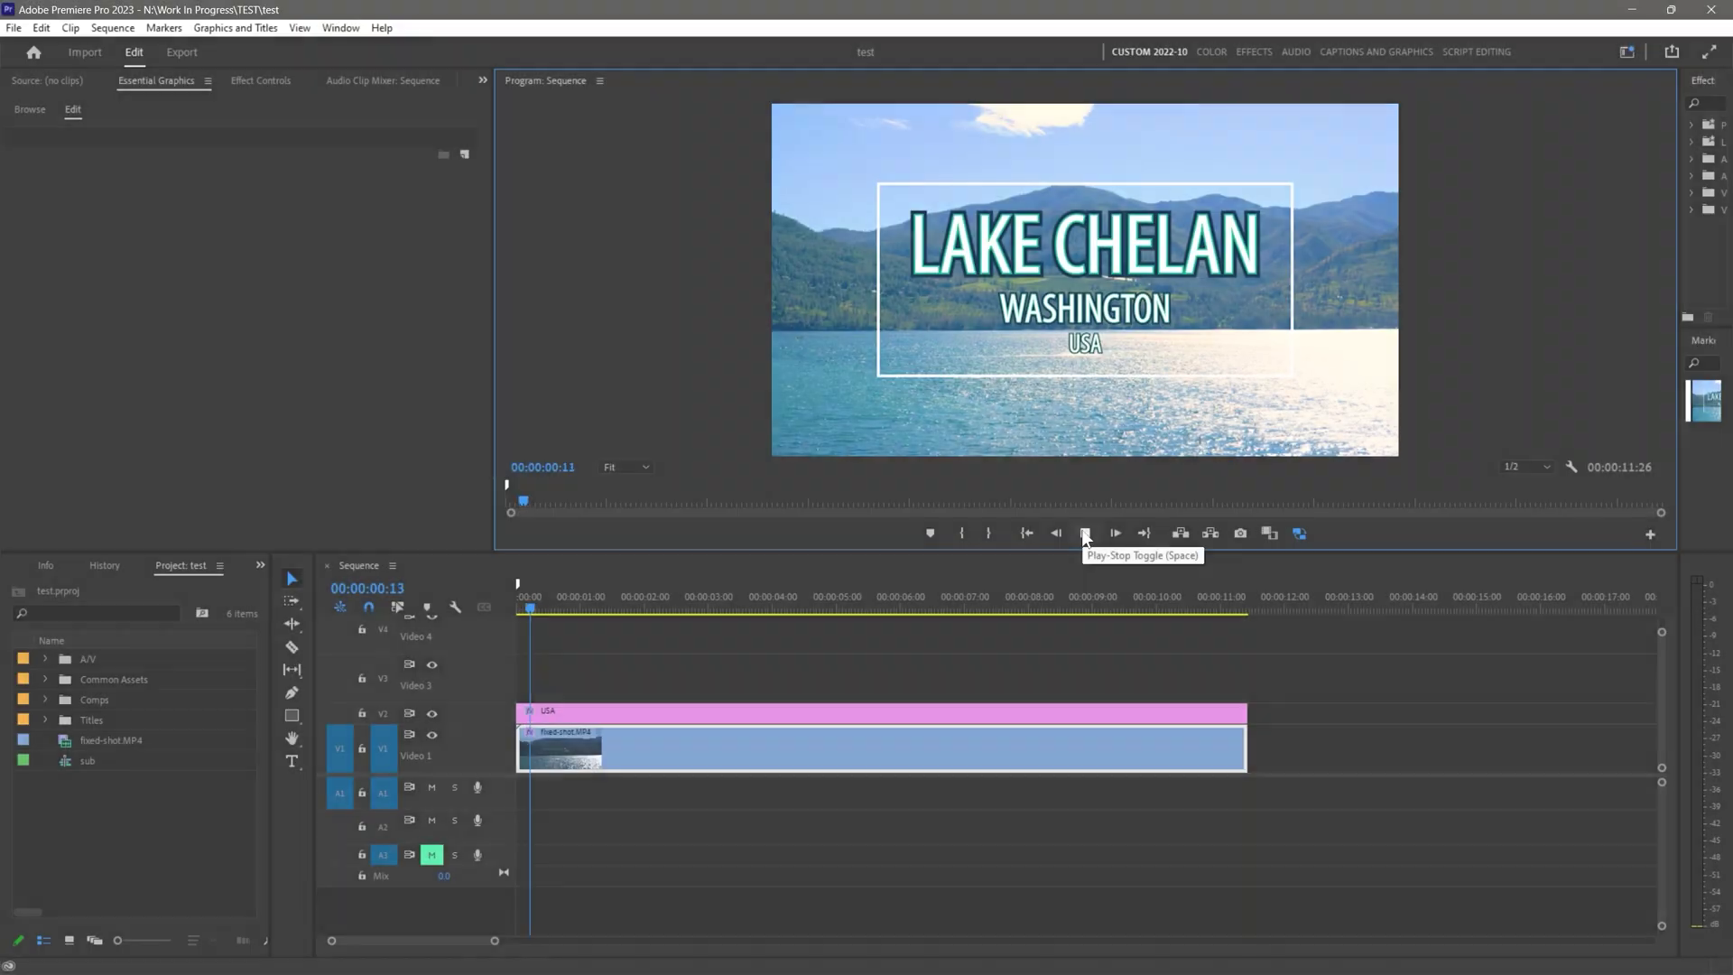
{"action": "left_click", "coordinate": [1085, 533]}
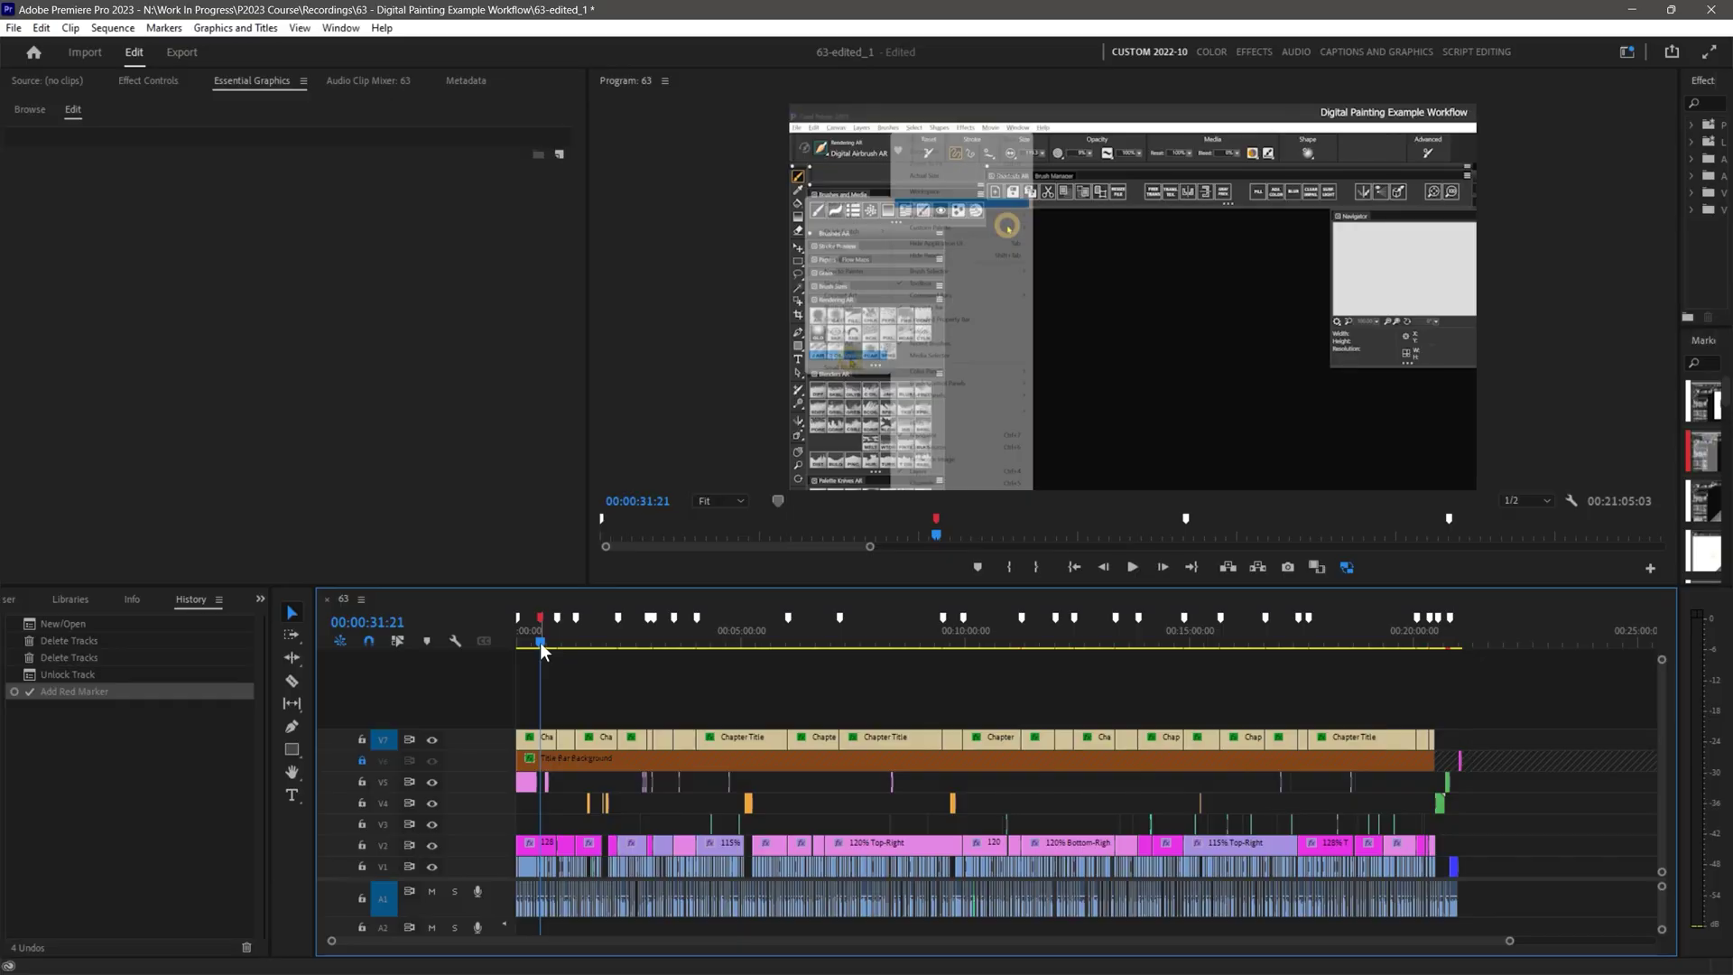
- Scrub sequence 63, try a 24.6 text background, revert via History, and jump near 15:22
{"action": "mouse_move", "coordinate": [556, 642]}
{"action": "left_mouse_down"}
{"action": "mouse_move", "coordinate": [621, 659]}
{"action": "mouse_move", "coordinate": [704, 644]}
{"action": "left_mouse_up"}
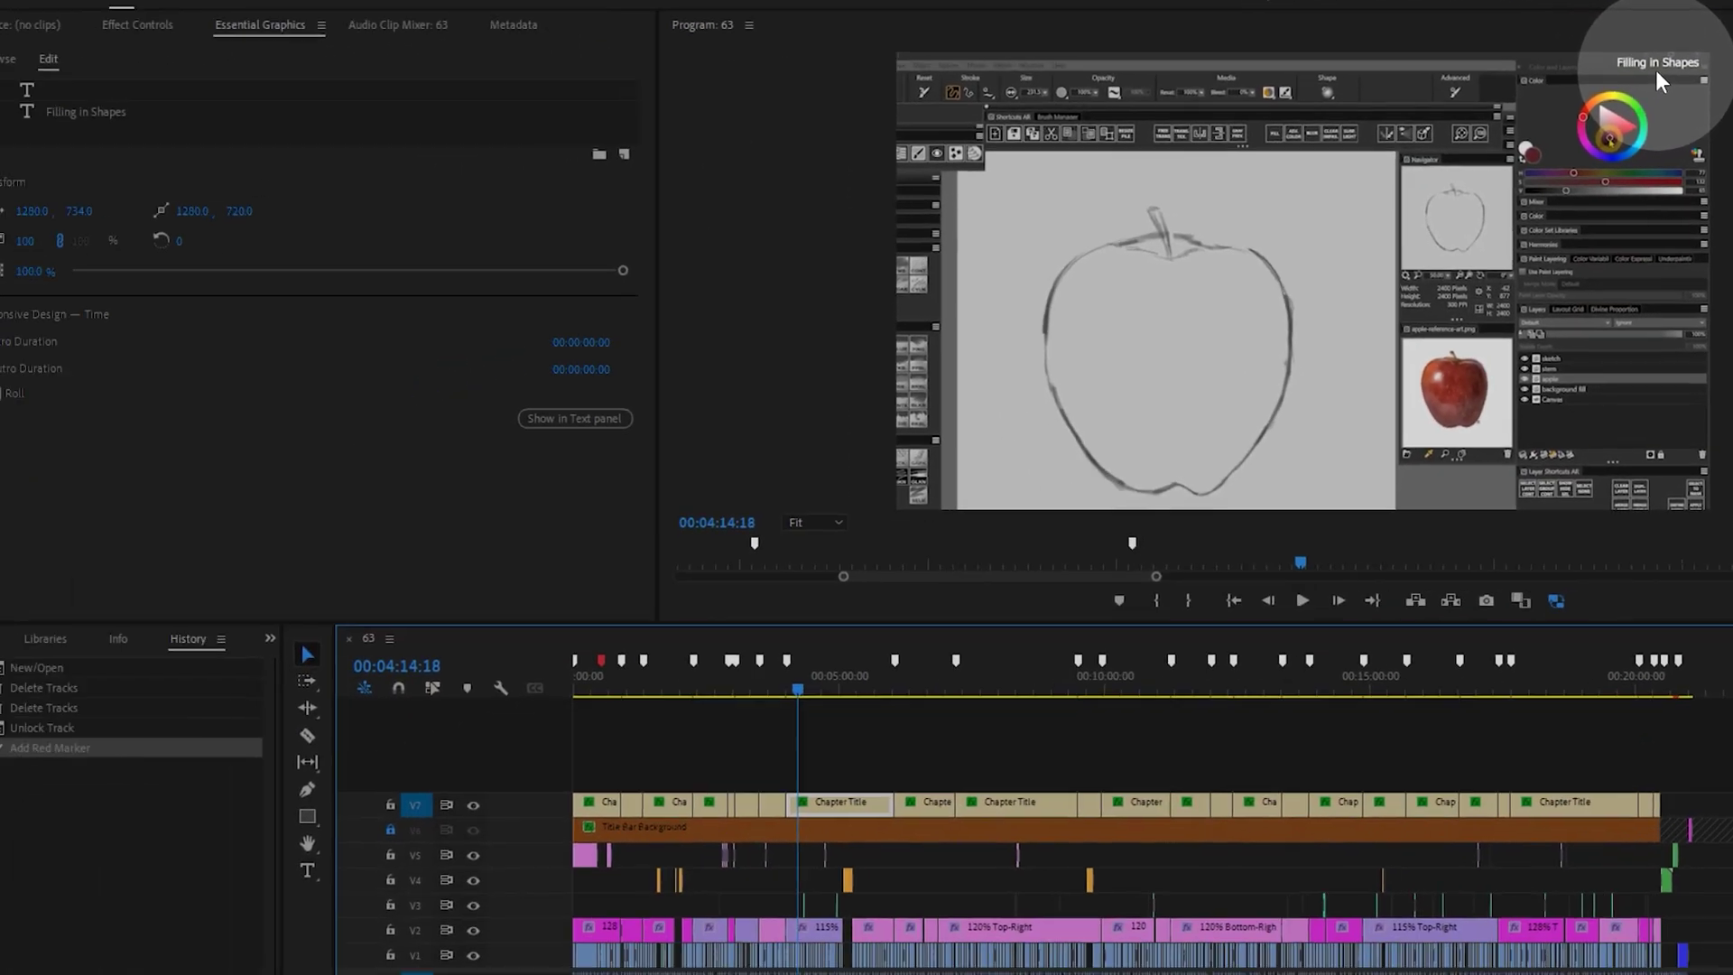
{"action": "left_click_drag", "start_coordinate": [198, 907], "coordinate": [455, 914]}
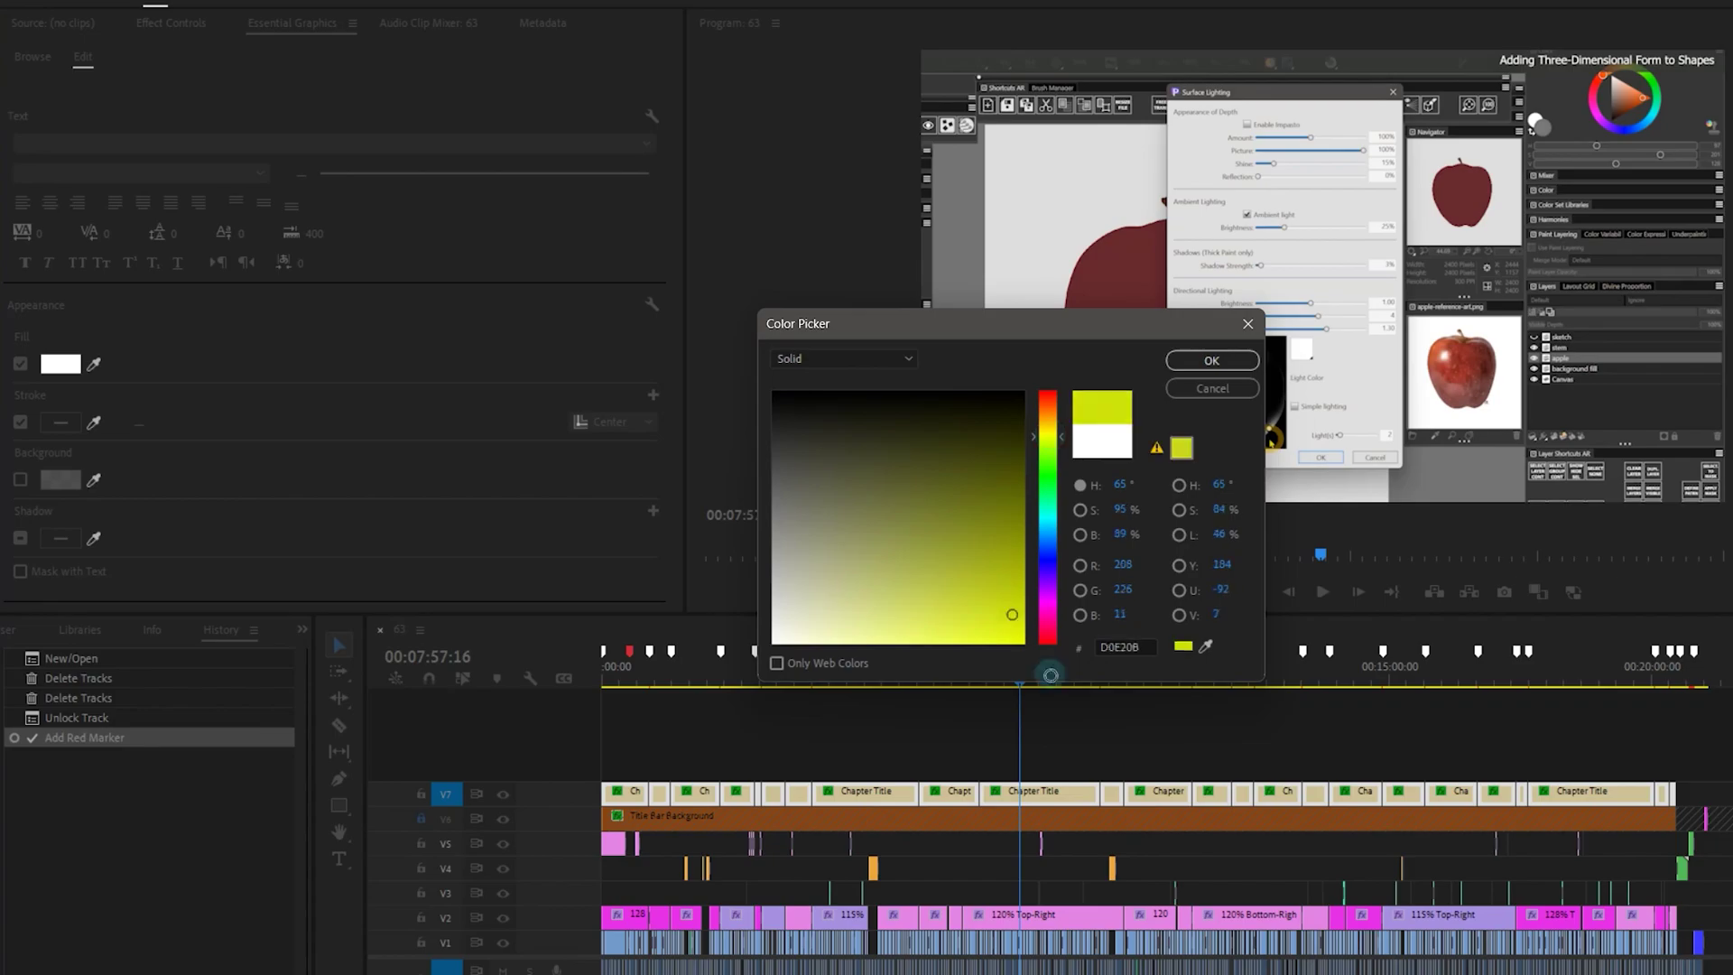
{"action": "left_click", "coordinate": [1211, 355]}
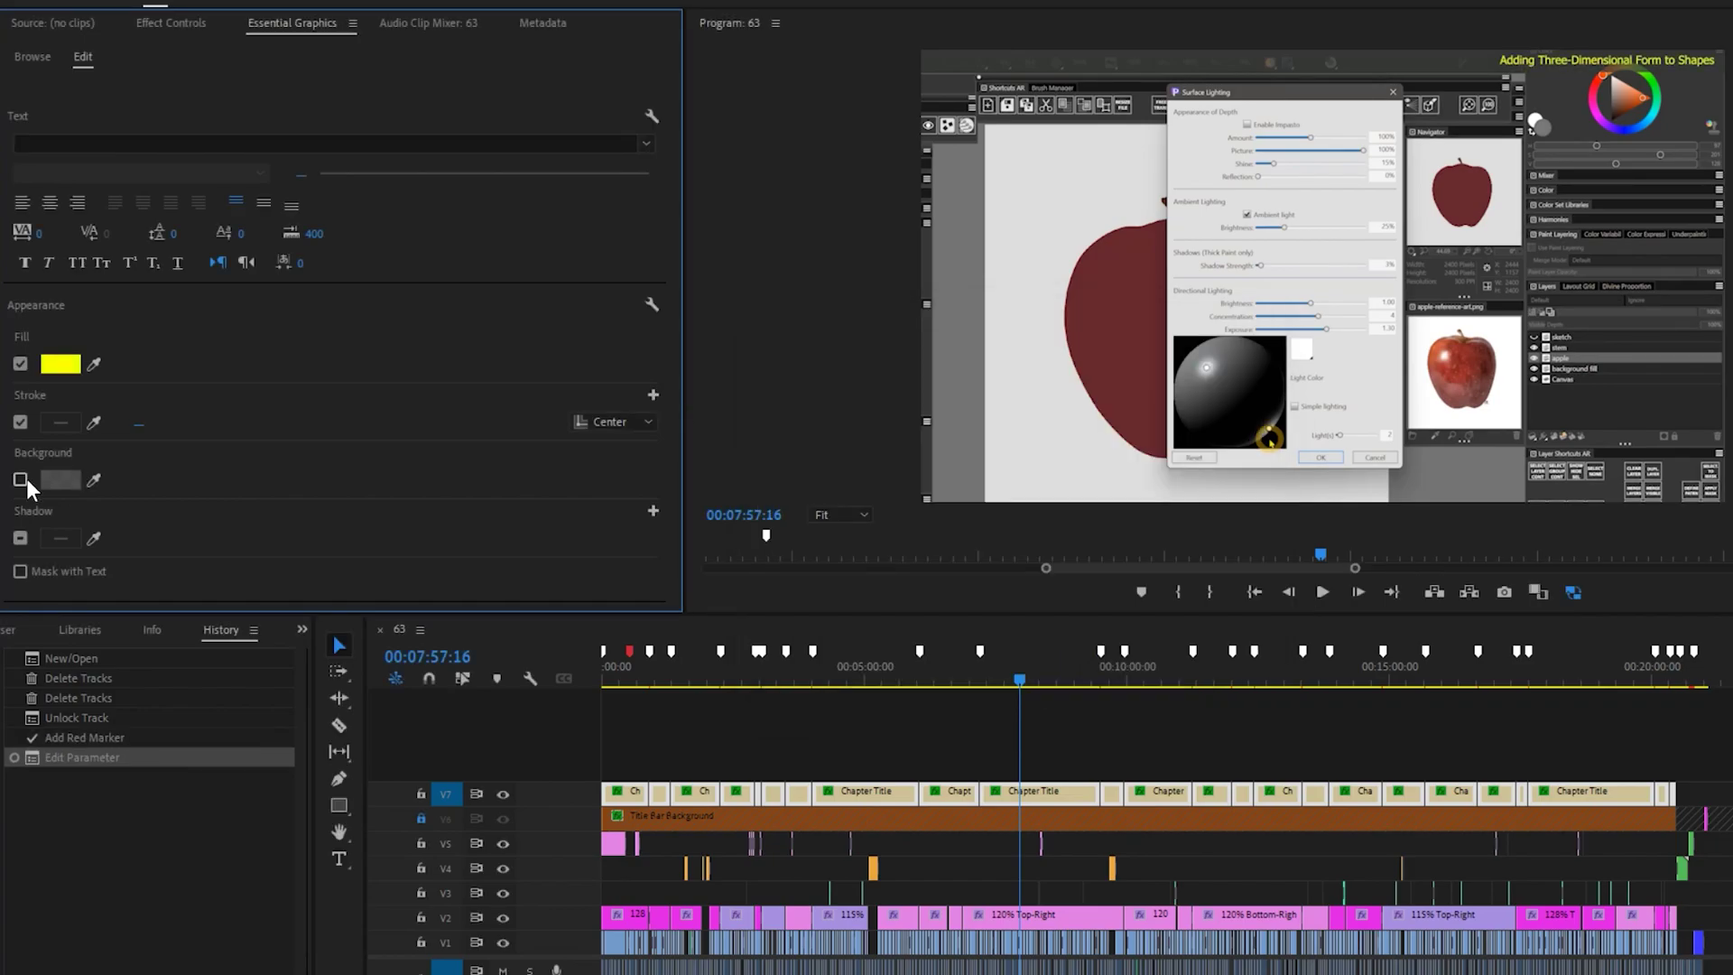
{"action": "left_click_drag", "start_coordinate": [155, 541], "coordinate": [252, 552]}
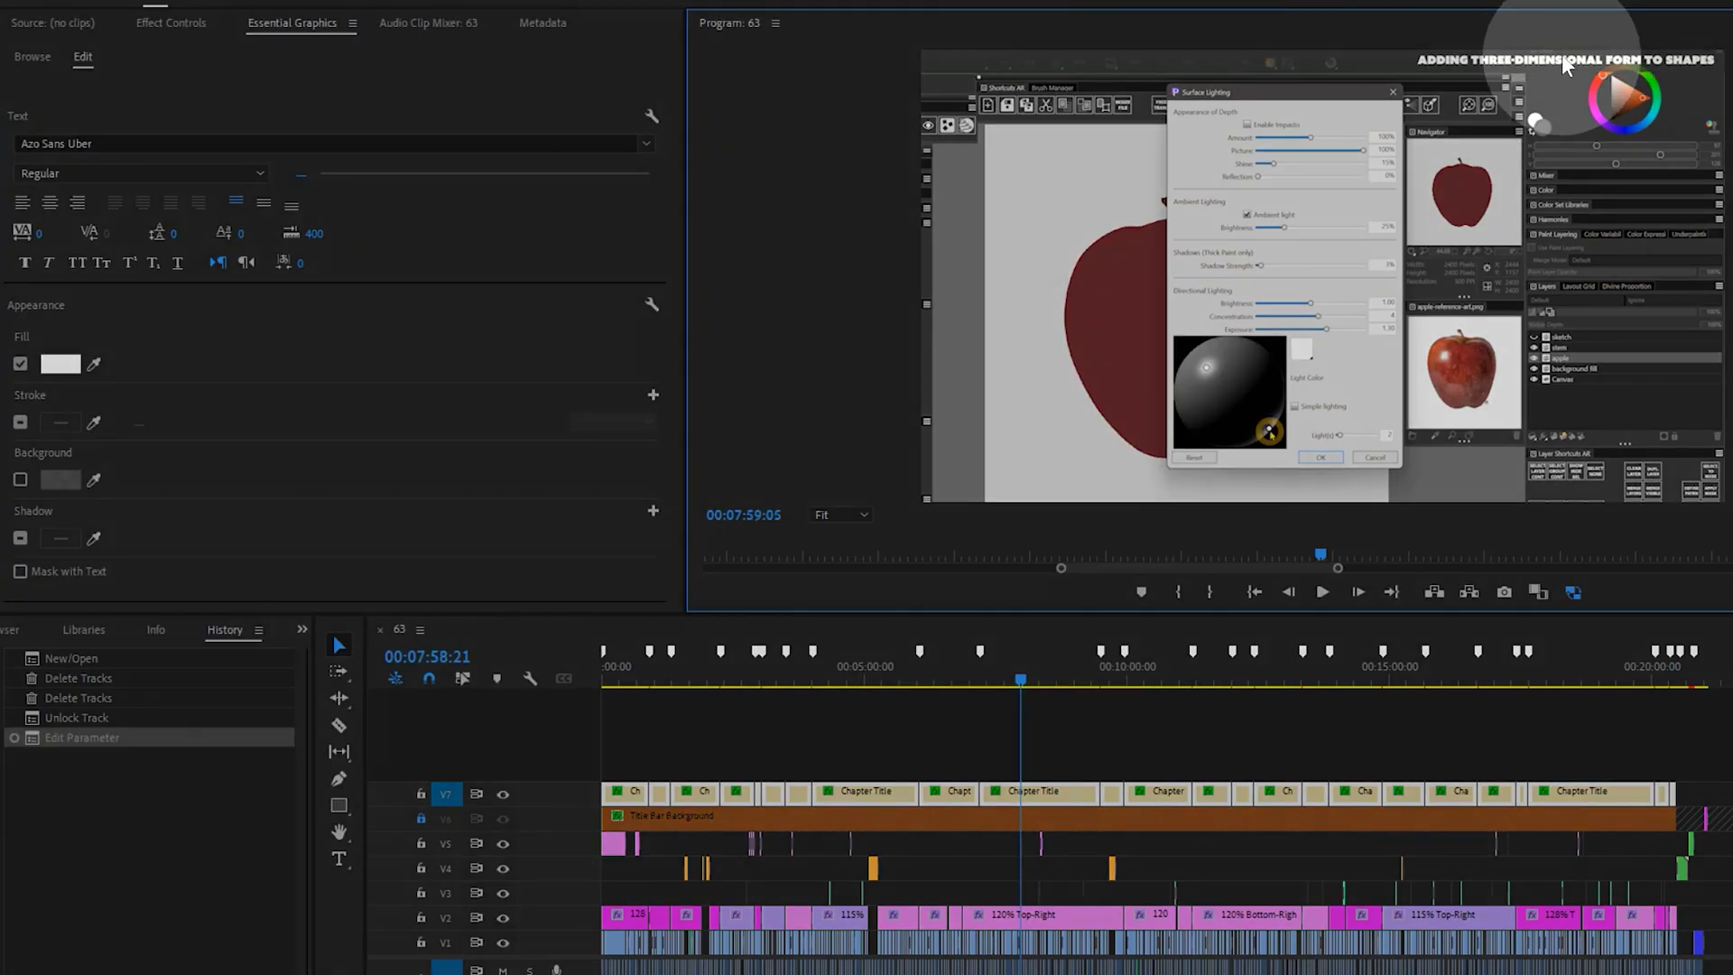
{"action": "left_click", "coordinate": [1177, 607]}
{"action": "left_click", "coordinate": [1208, 675]}
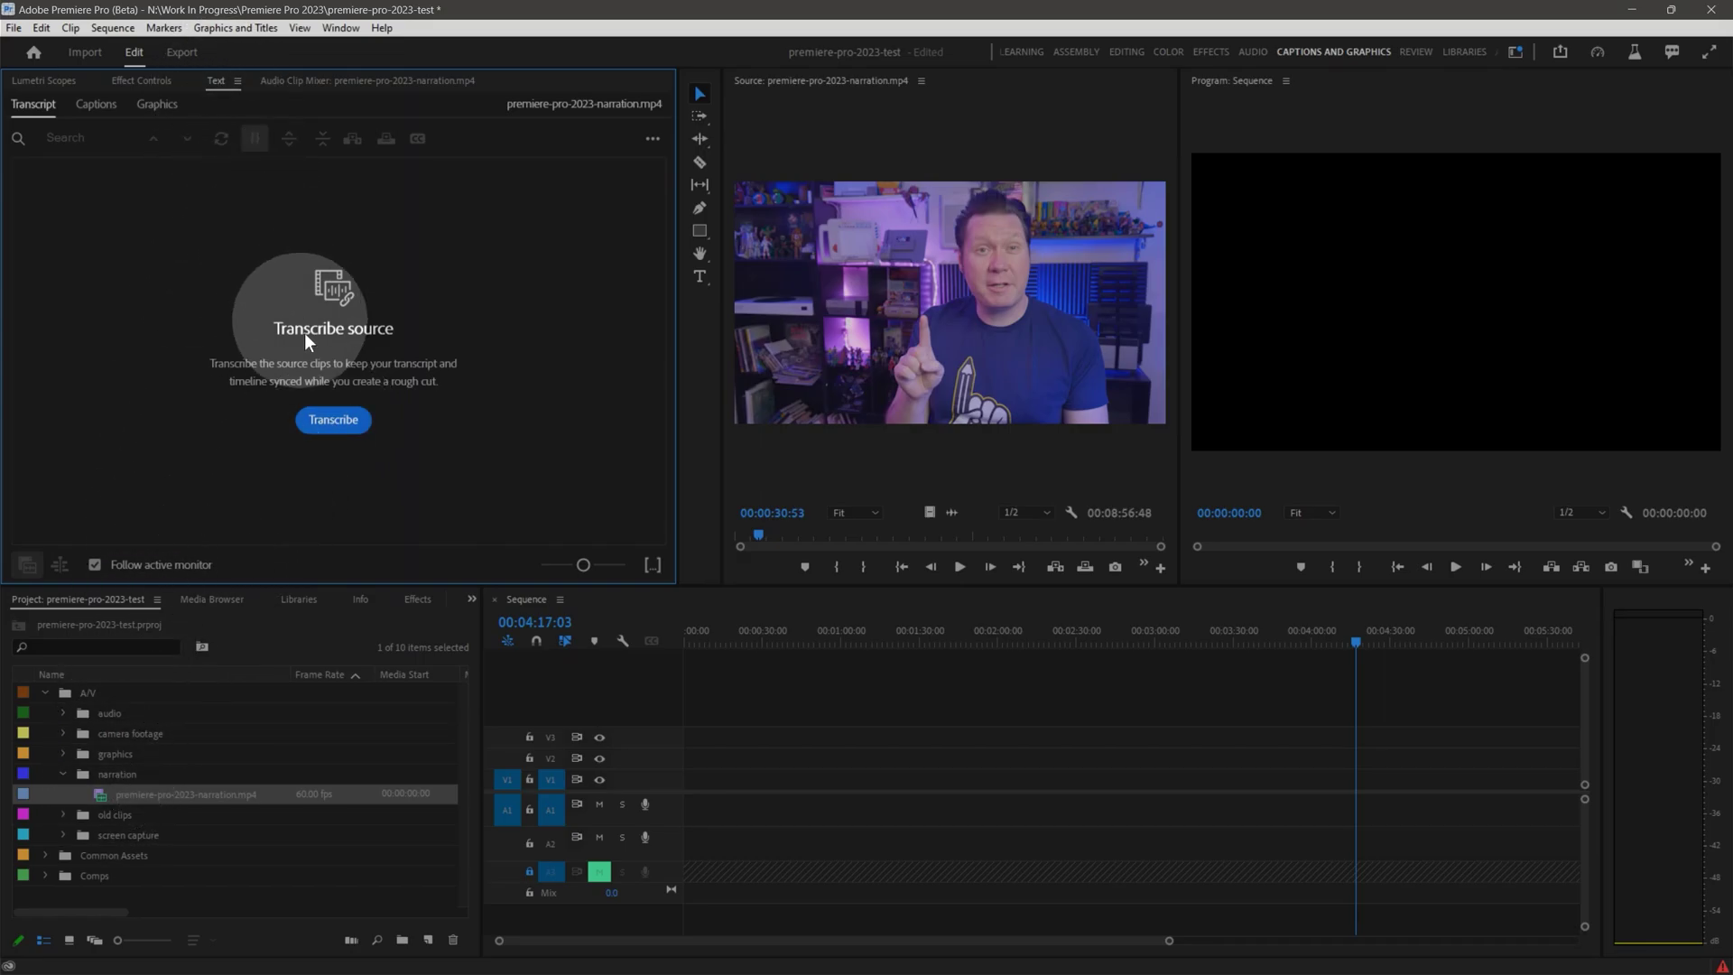
- Transcribe the narration clip, then the whole sequence with Text-based editing
{"action": "left_click", "coordinate": [336, 418]}
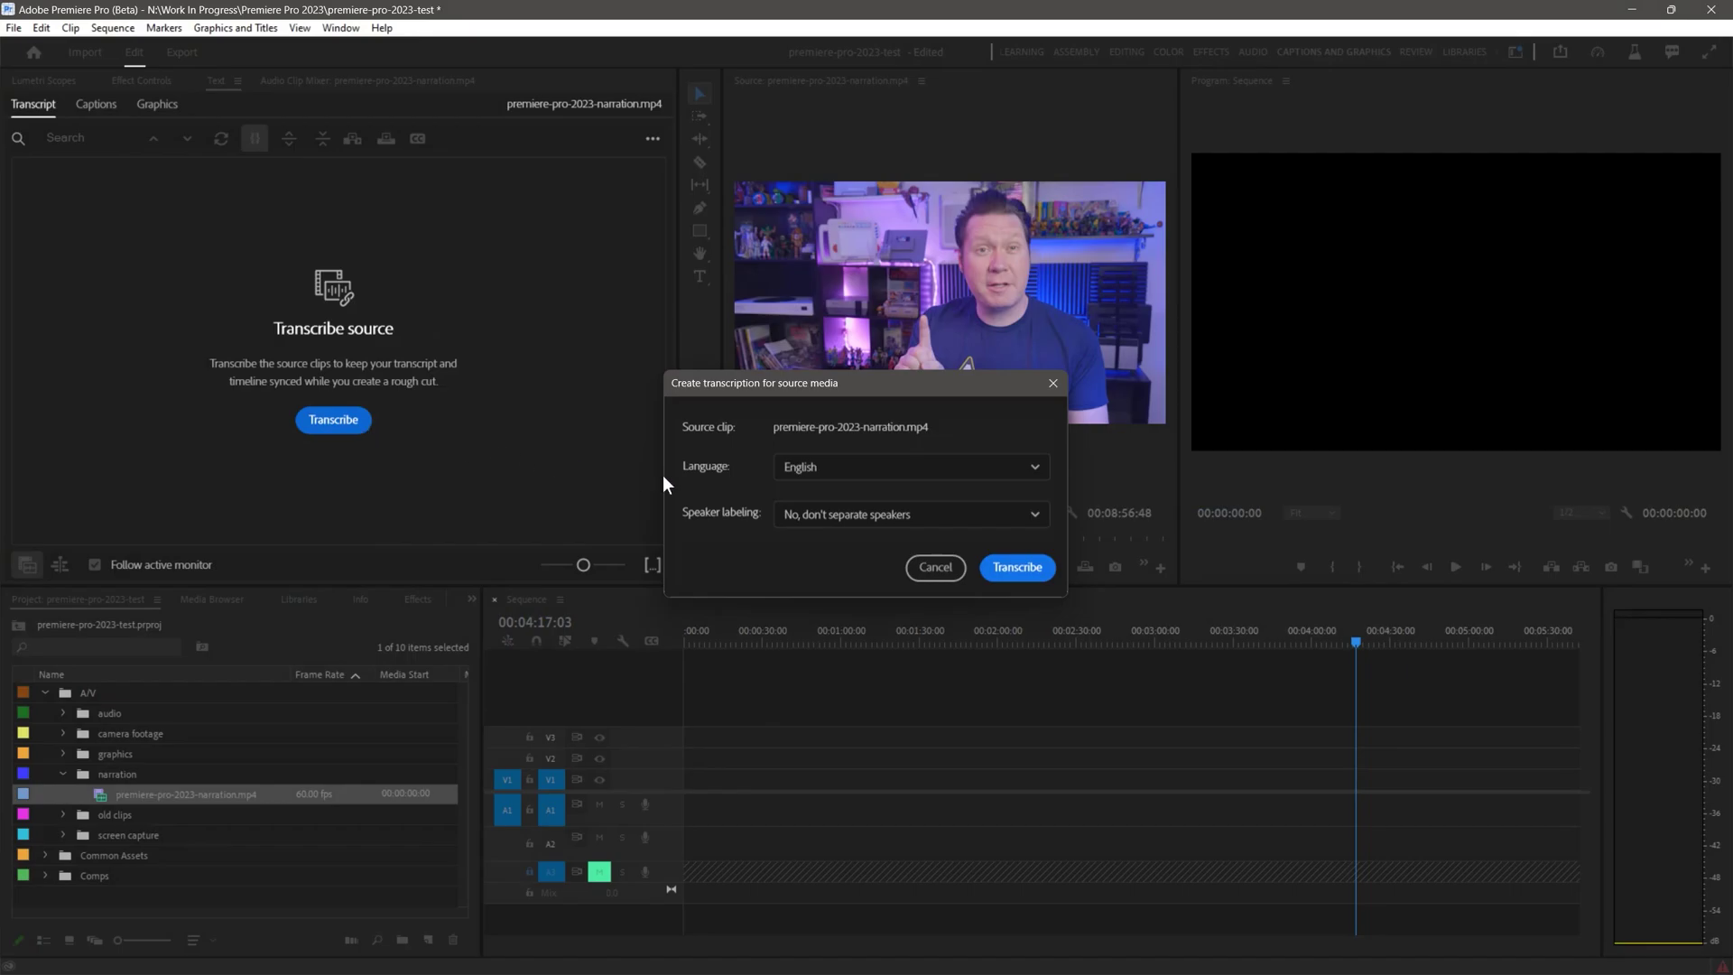
{"action": "left_click", "coordinate": [1036, 568]}
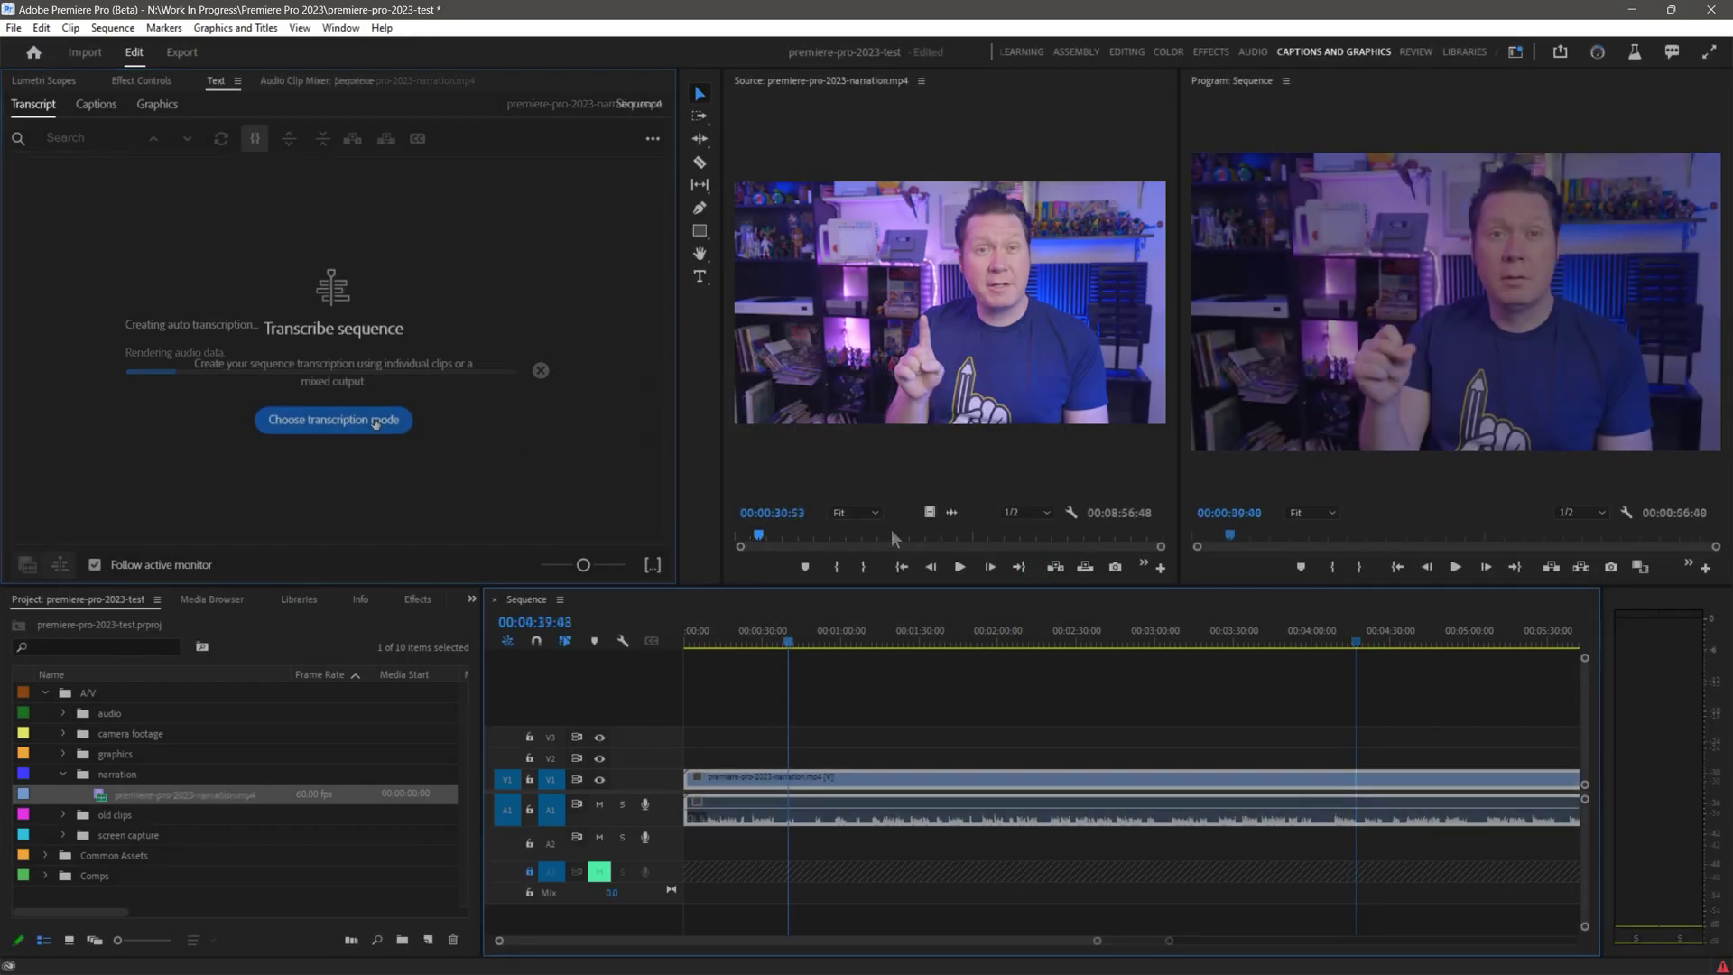
{"action": "left_click", "coordinate": [375, 423]}
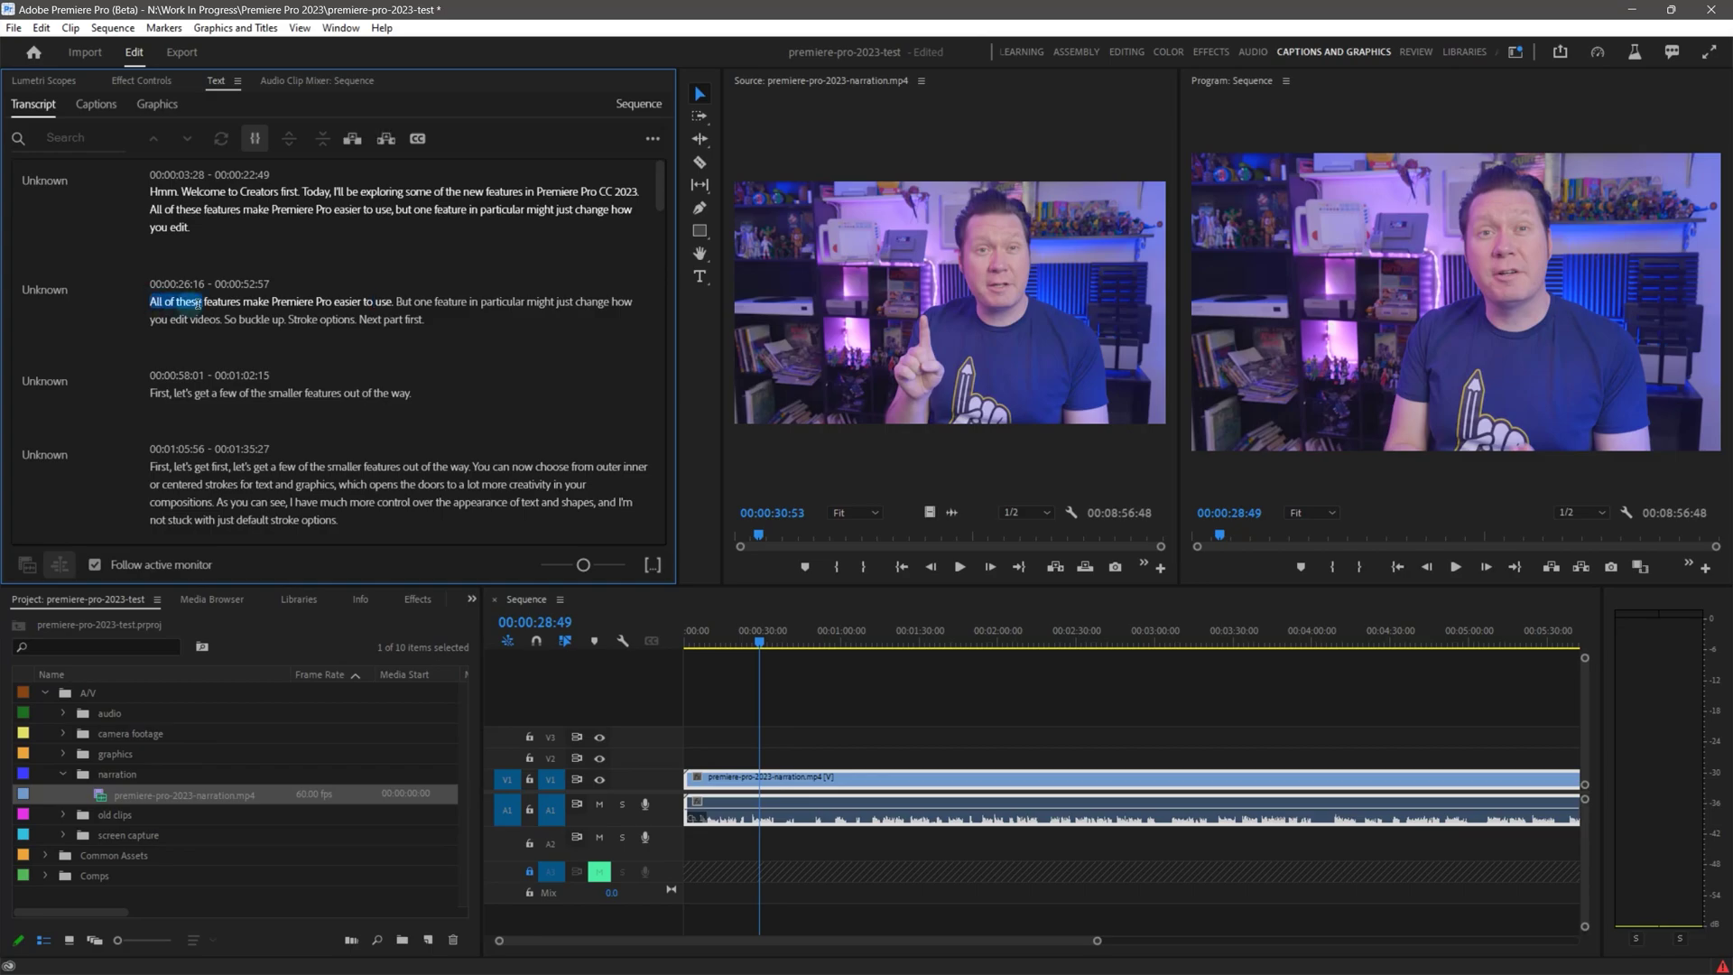
- Mark the second transcript passage and razor the narration clip at six points
{"action": "left_click_drag", "start_coordinate": [197, 304], "coordinate": [433, 323]}
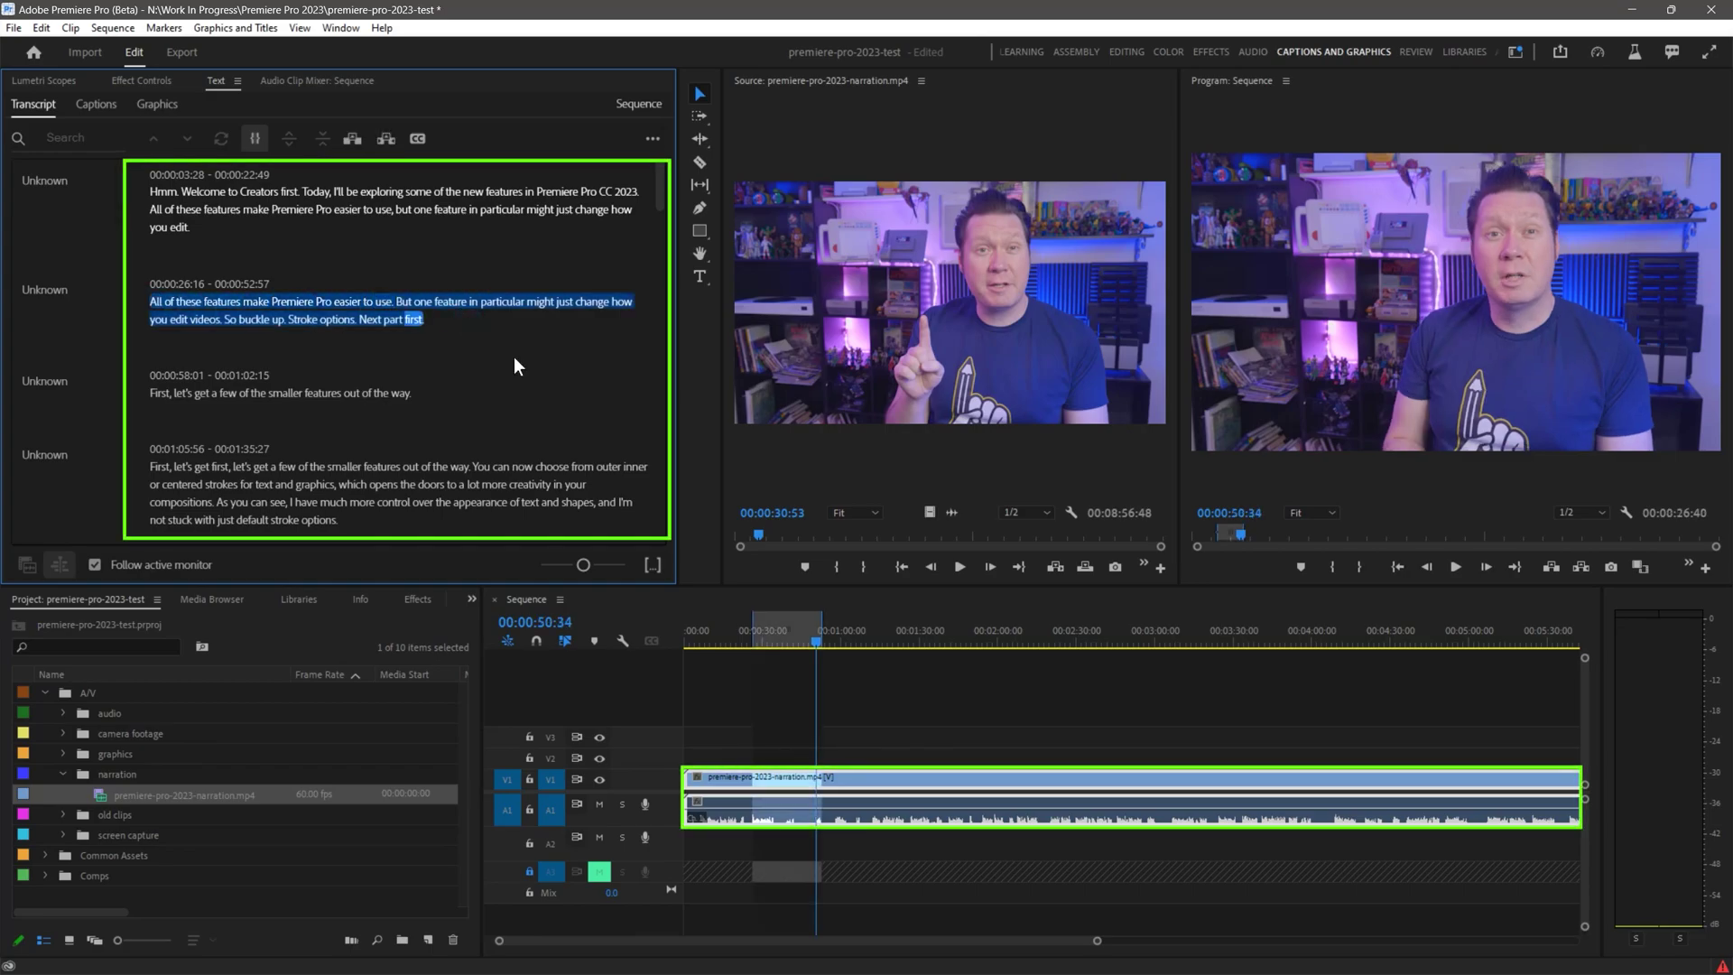
{"action": "left_click", "coordinate": [816, 776]}
{"action": "left_click", "coordinate": [869, 796]}
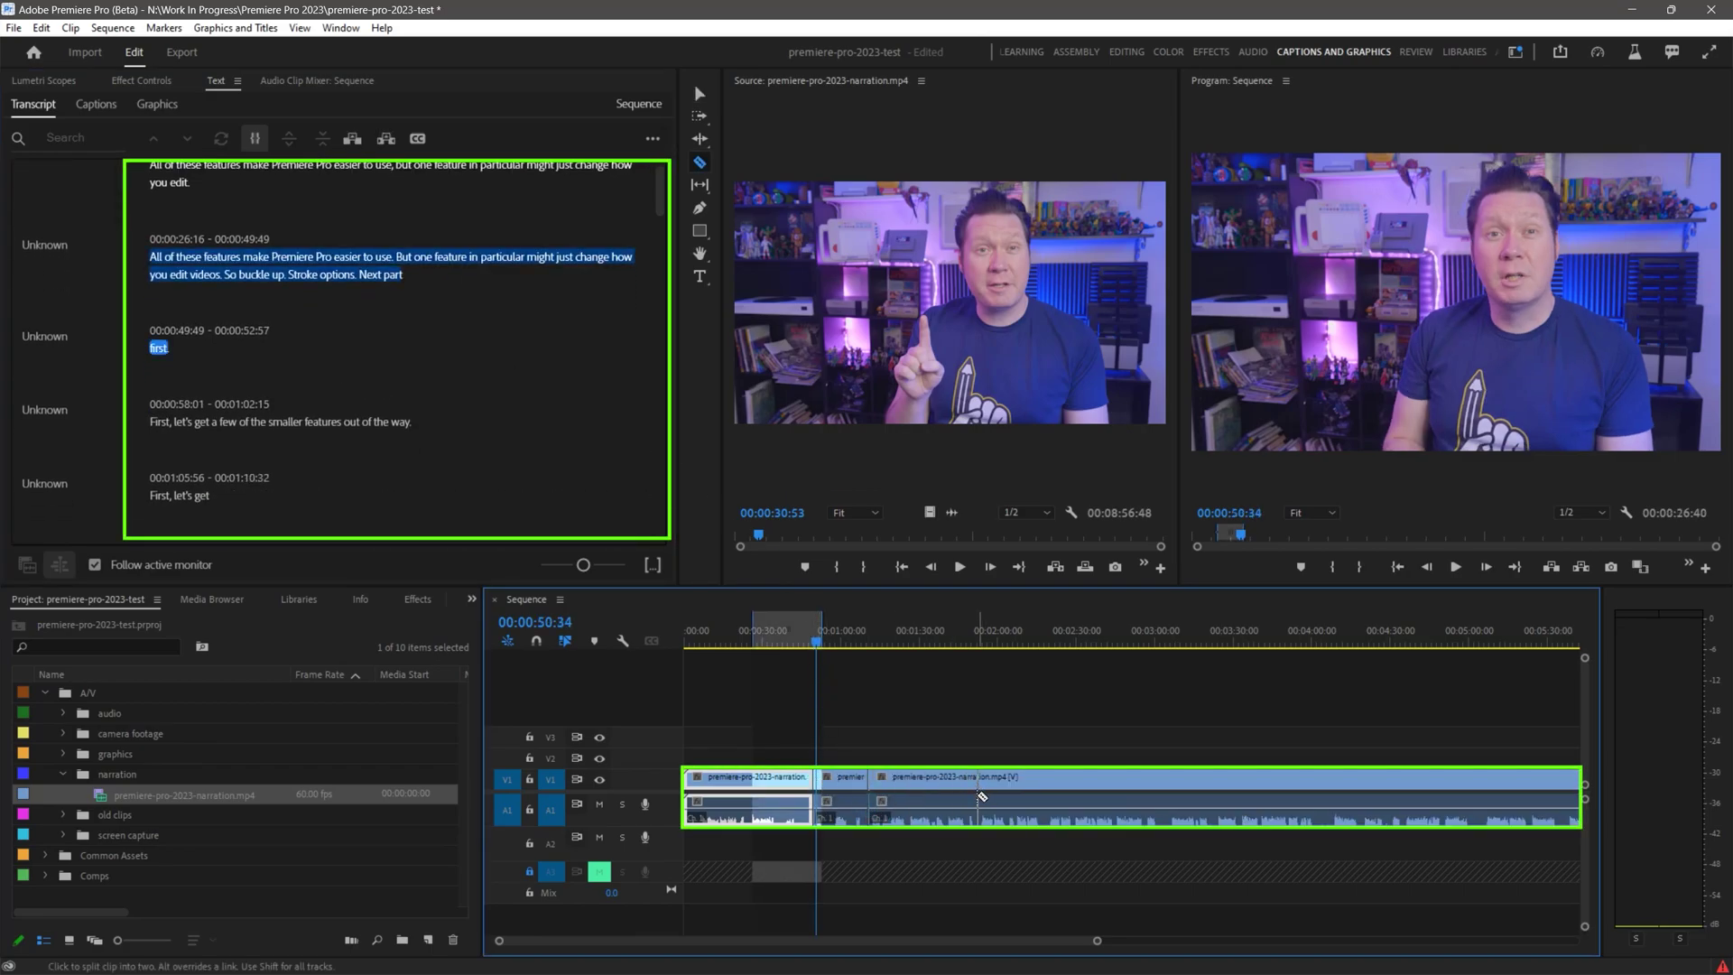
{"action": "left_click", "coordinate": [1164, 785]}
{"action": "left_click", "coordinate": [1216, 785]}
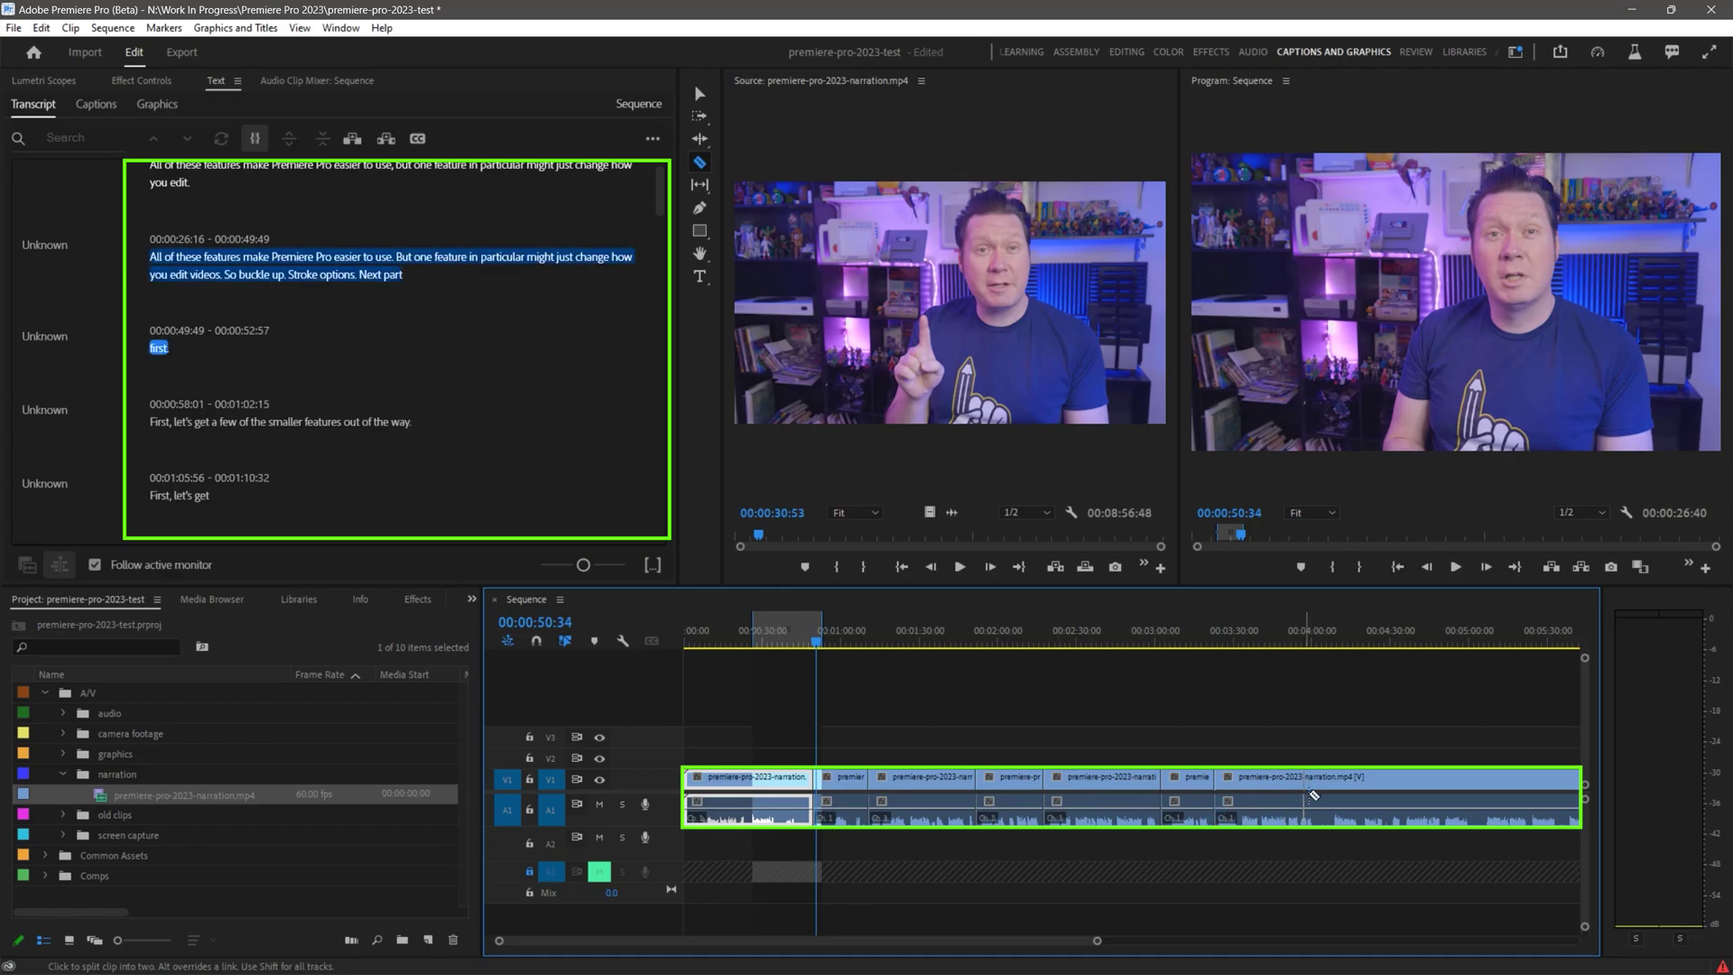
{"action": "left_click", "coordinate": [1321, 785]}
{"action": "left_click", "coordinate": [1462, 781]}
- Switch to the Selection tool, select the narration pieces, and scrub back to about 21 seconds
{"action": "key", "text": "v"}
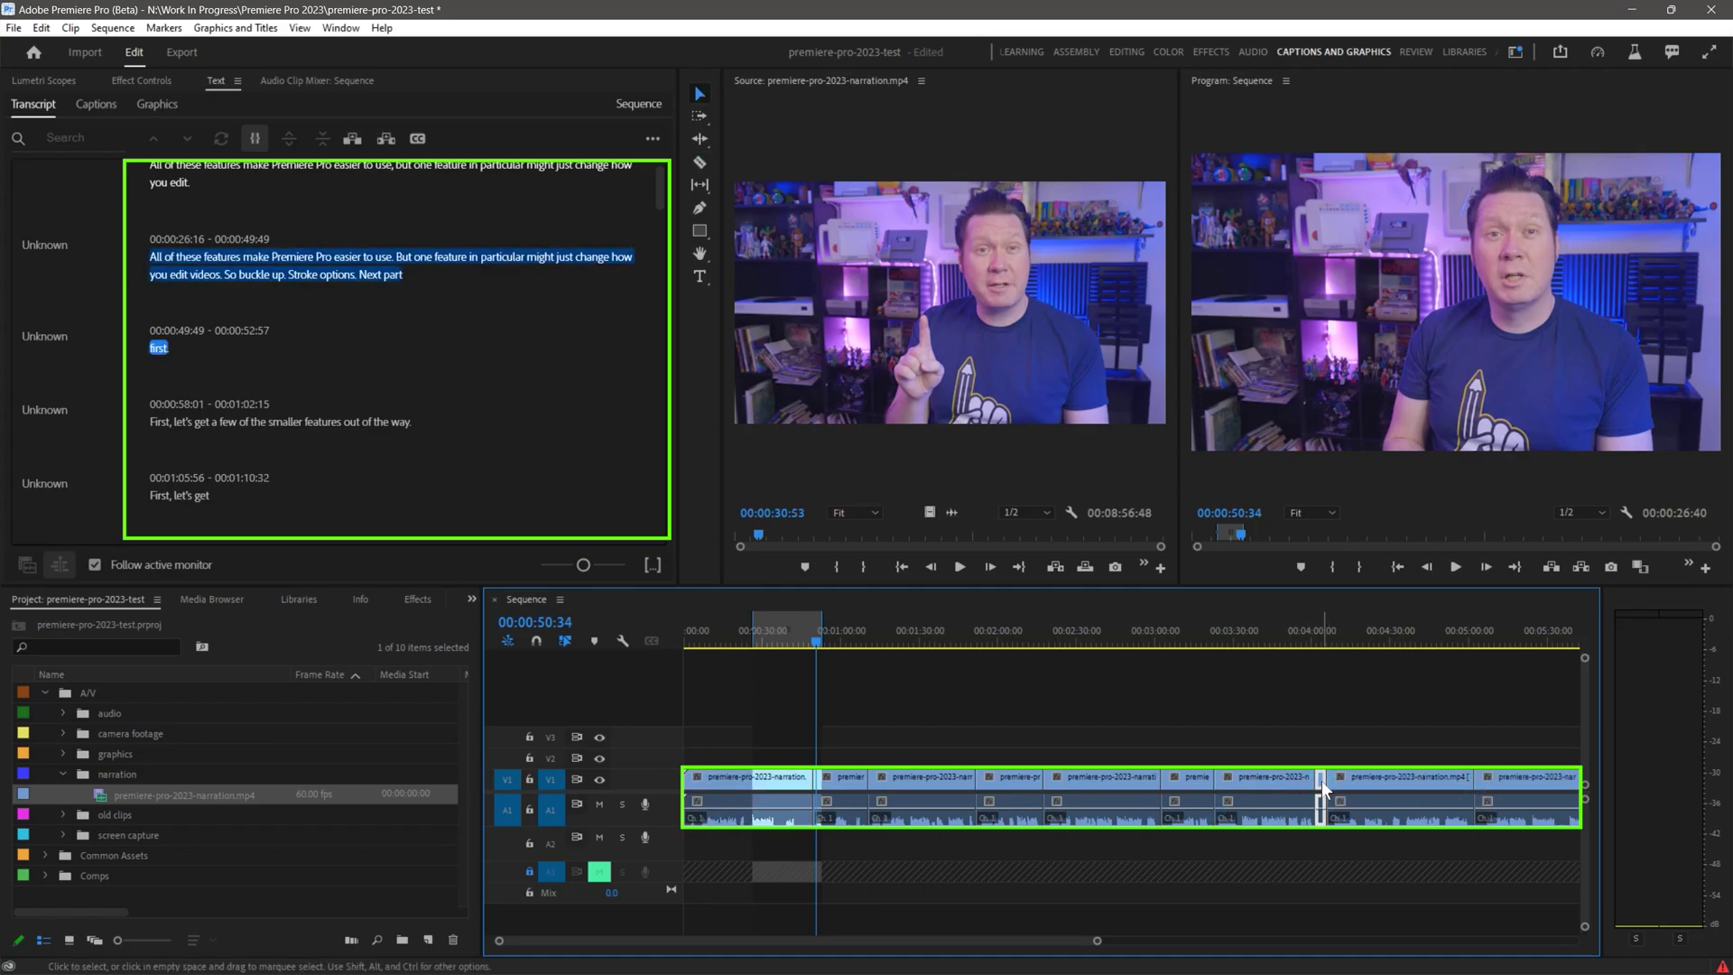
{"action": "left_click", "coordinate": [1323, 778]}
{"action": "left_click", "coordinate": [766, 639]}
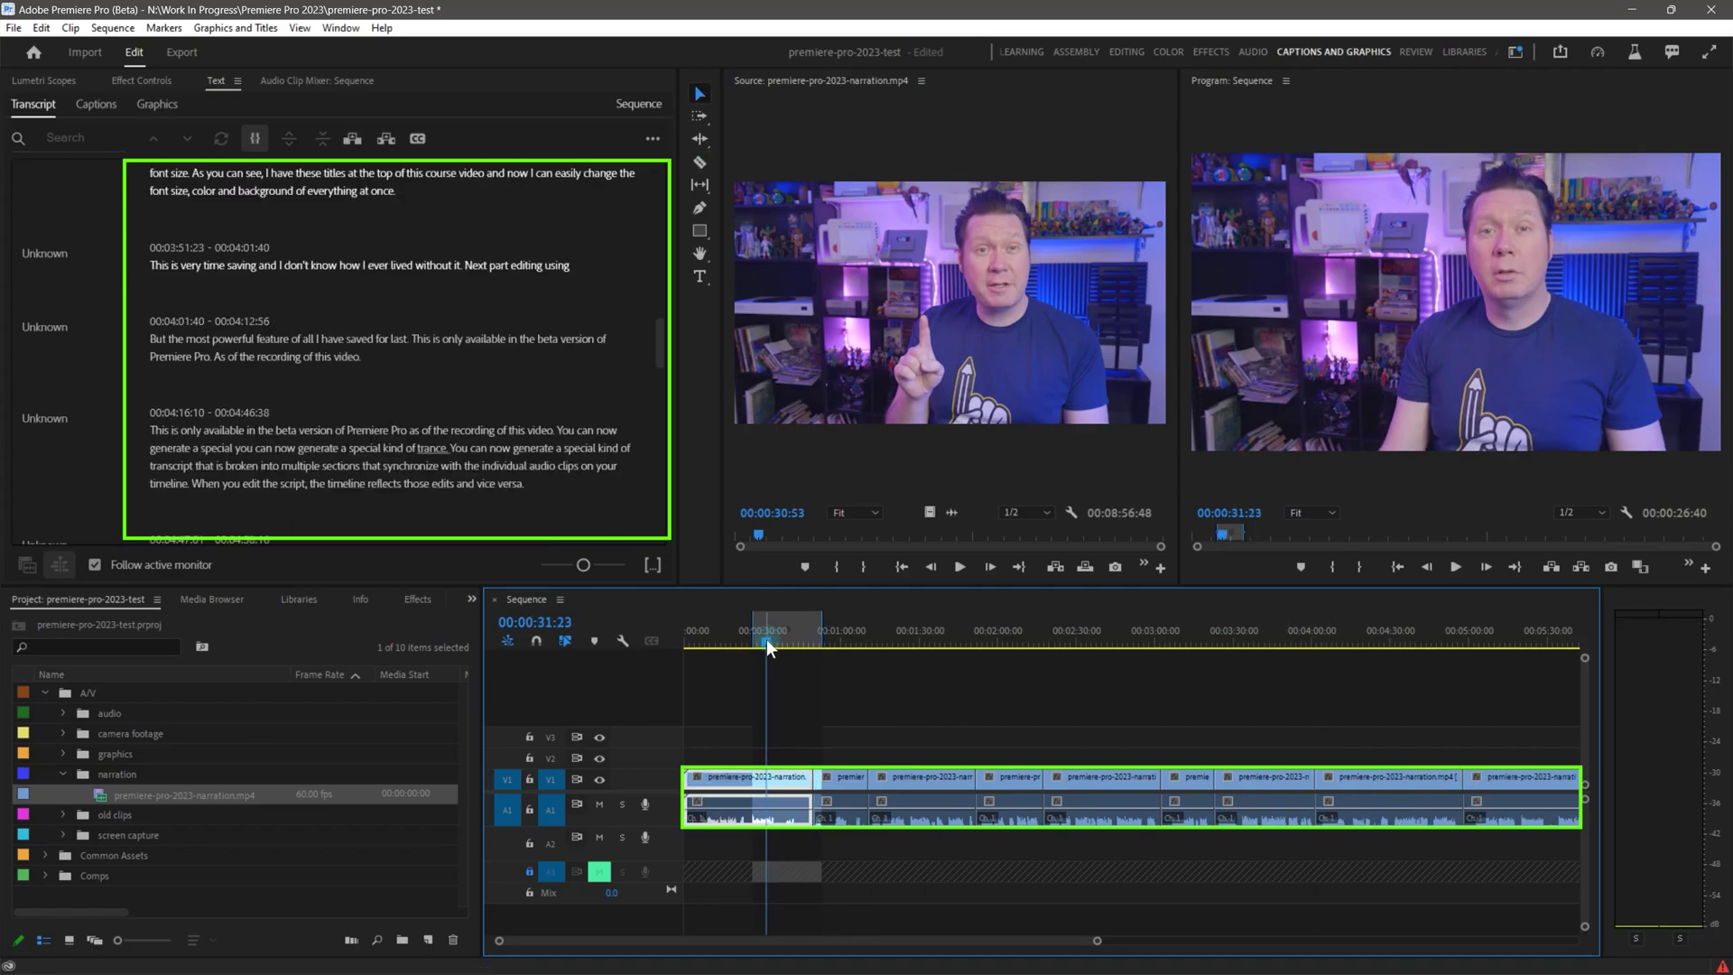
{"action": "left_click", "coordinate": [835, 780]}
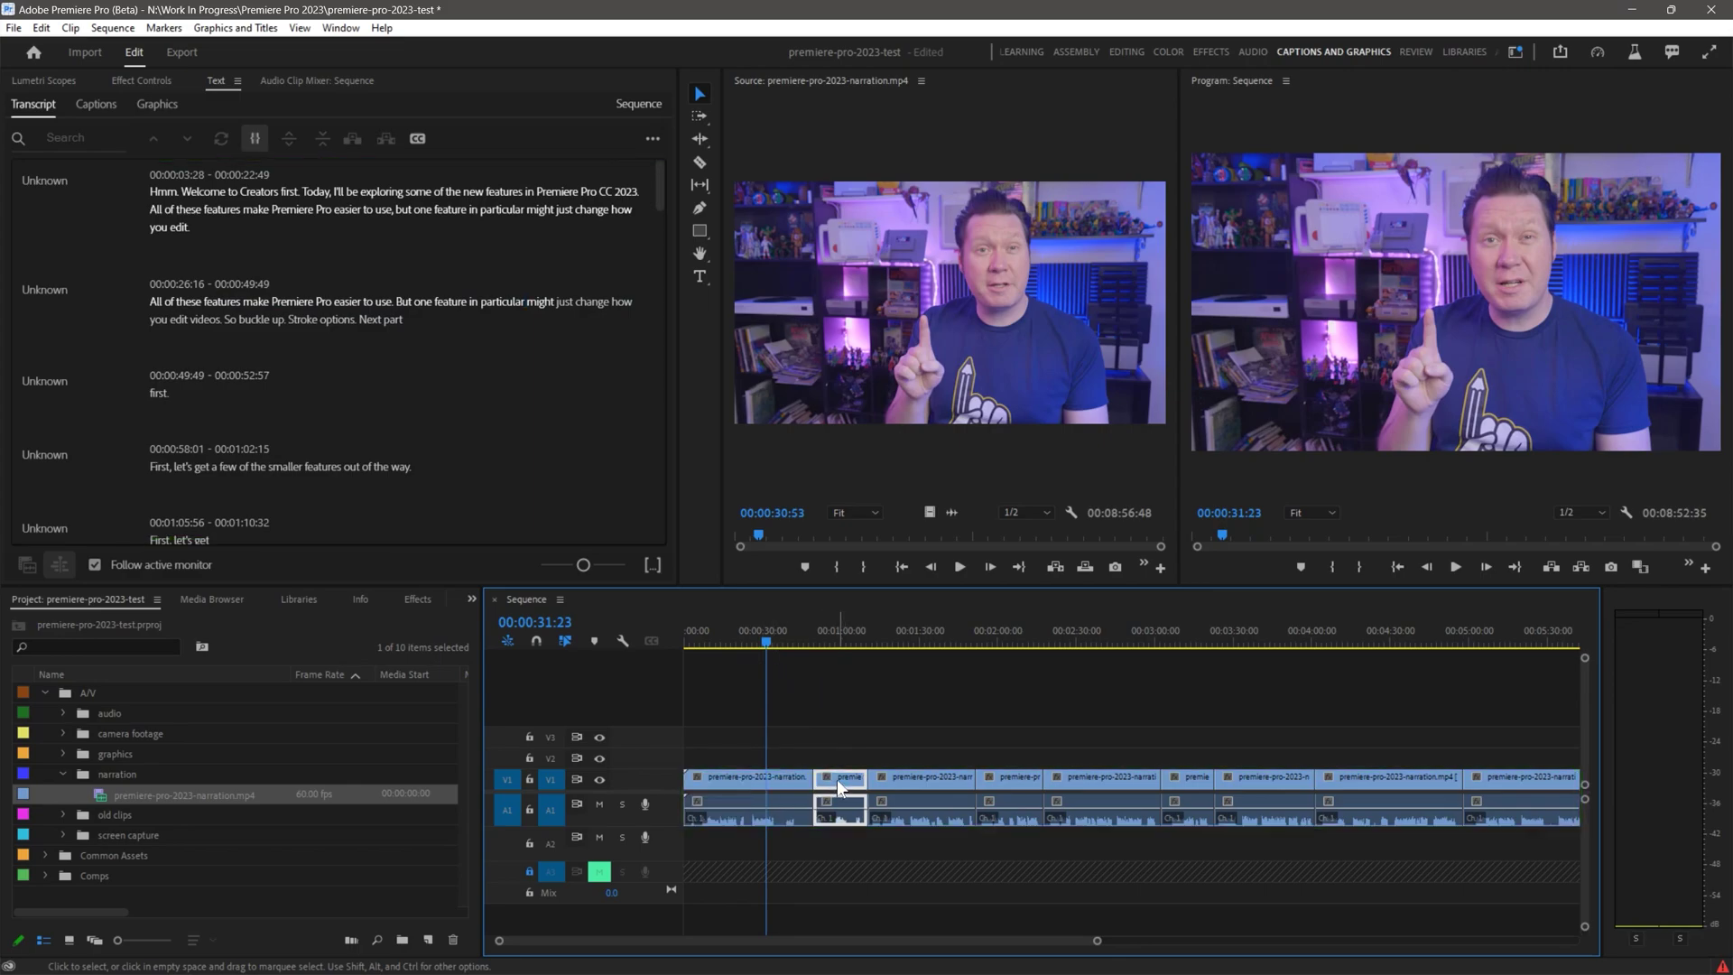
{"action": "left_click", "coordinate": [931, 777]}
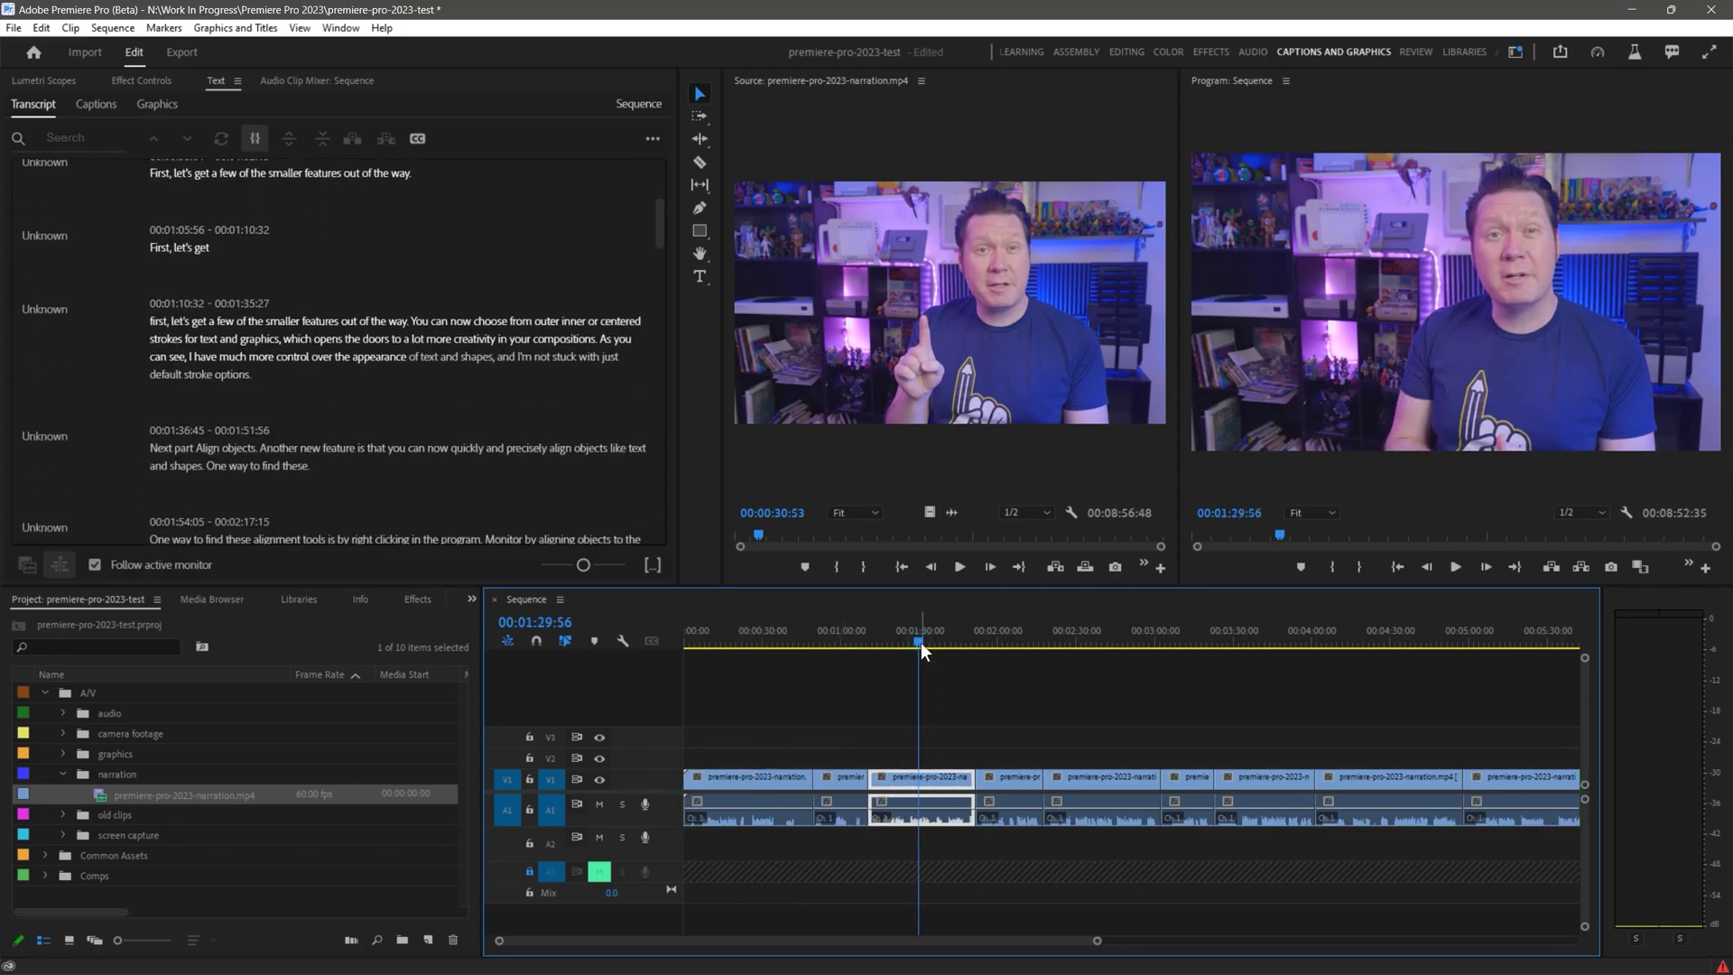
{"action": "left_click_drag", "start_coordinate": [920, 642], "coordinate": [689, 637]}
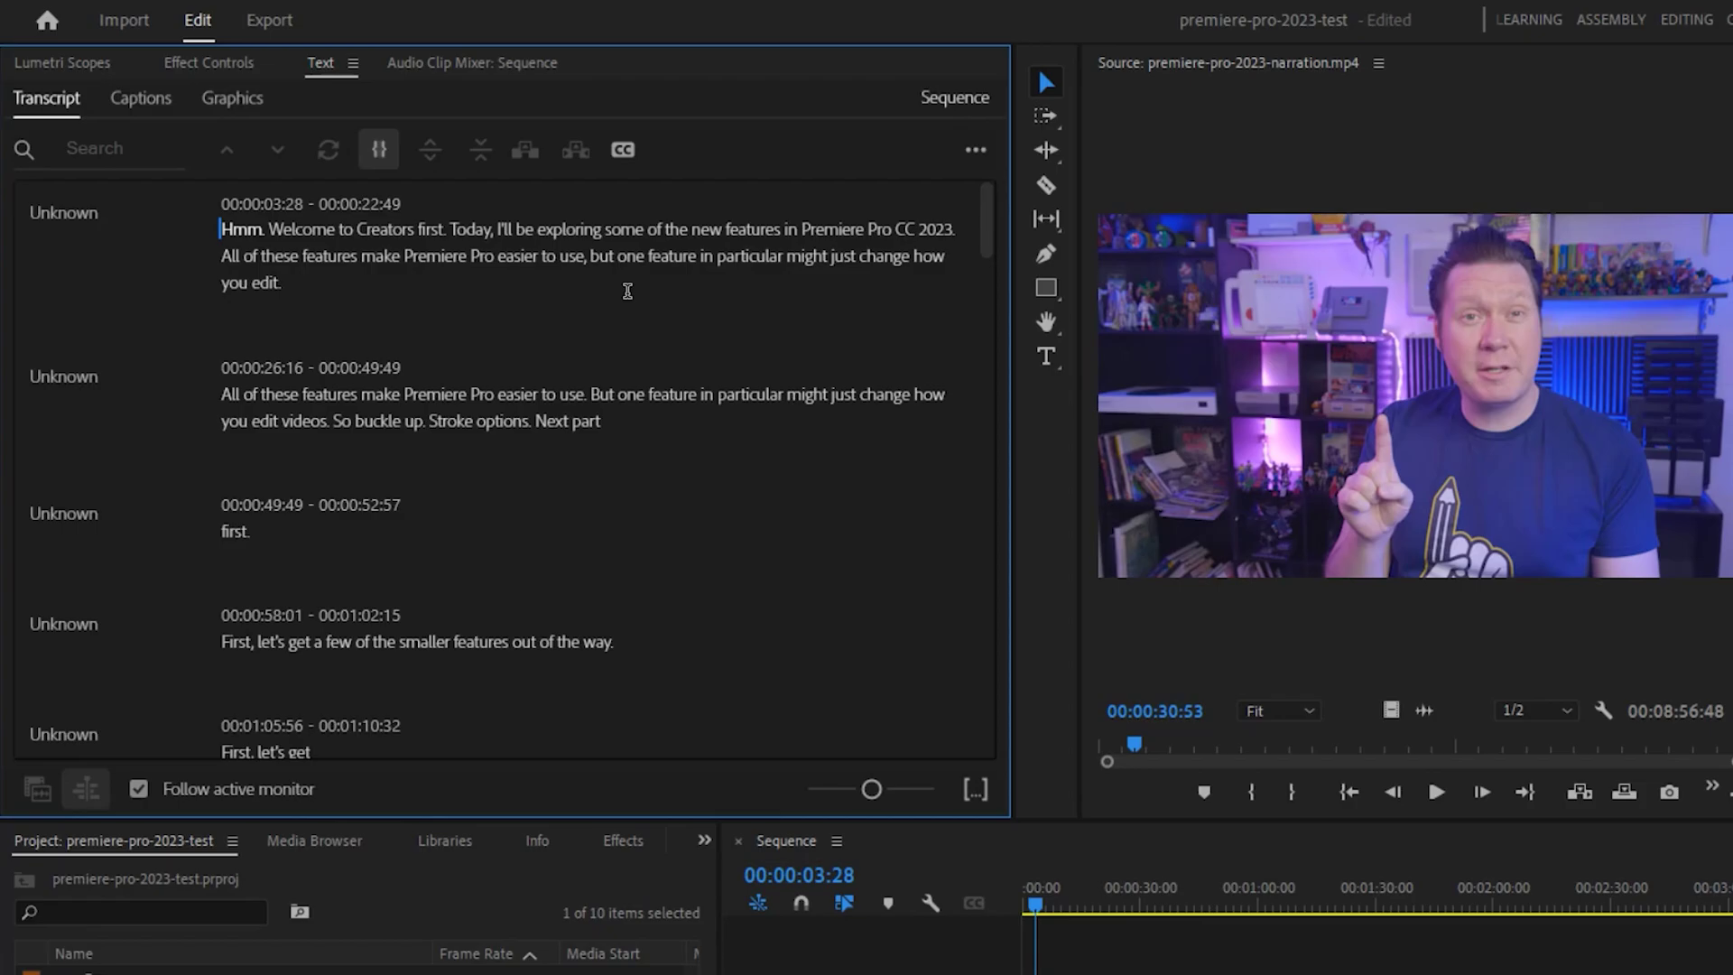
- Select the "All of these features" sentence in the opening transcript passage
{"action": "left_click", "coordinate": [589, 257]}
{"action": "left_click_drag", "start_coordinate": [222, 252], "coordinate": [317, 289]}
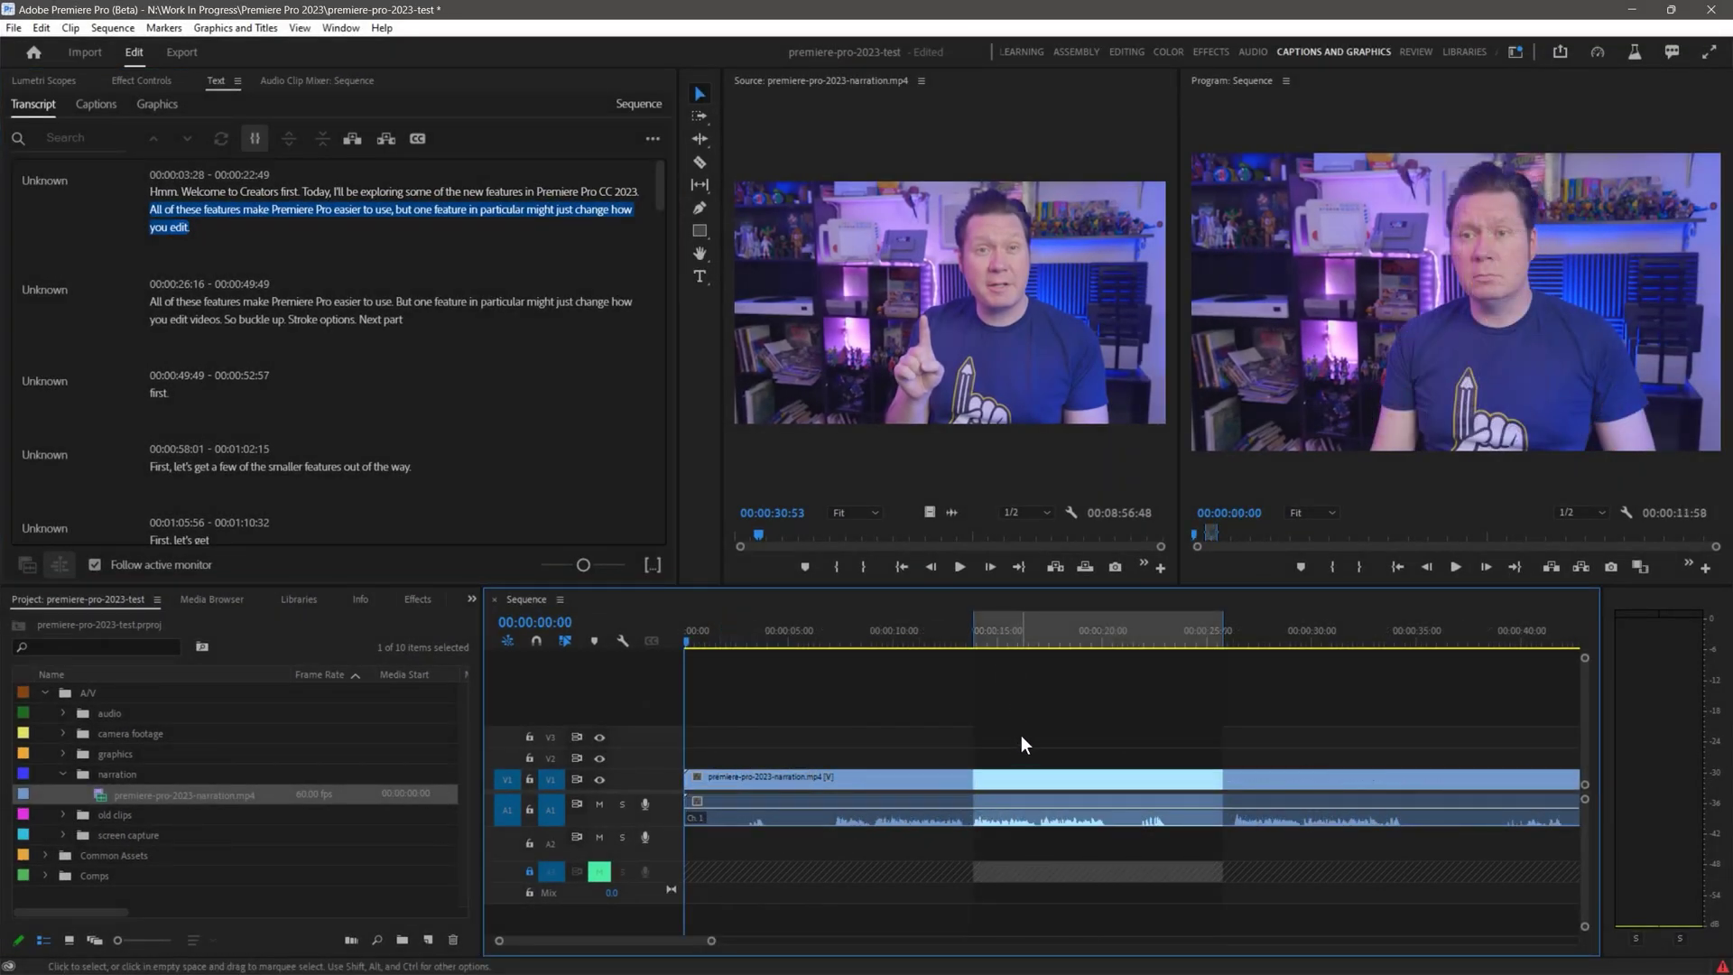
- Remove the selected sentence and the repeated false starts, then trim the second clip's end shorter
{"action": "key", "text": "Delete"}
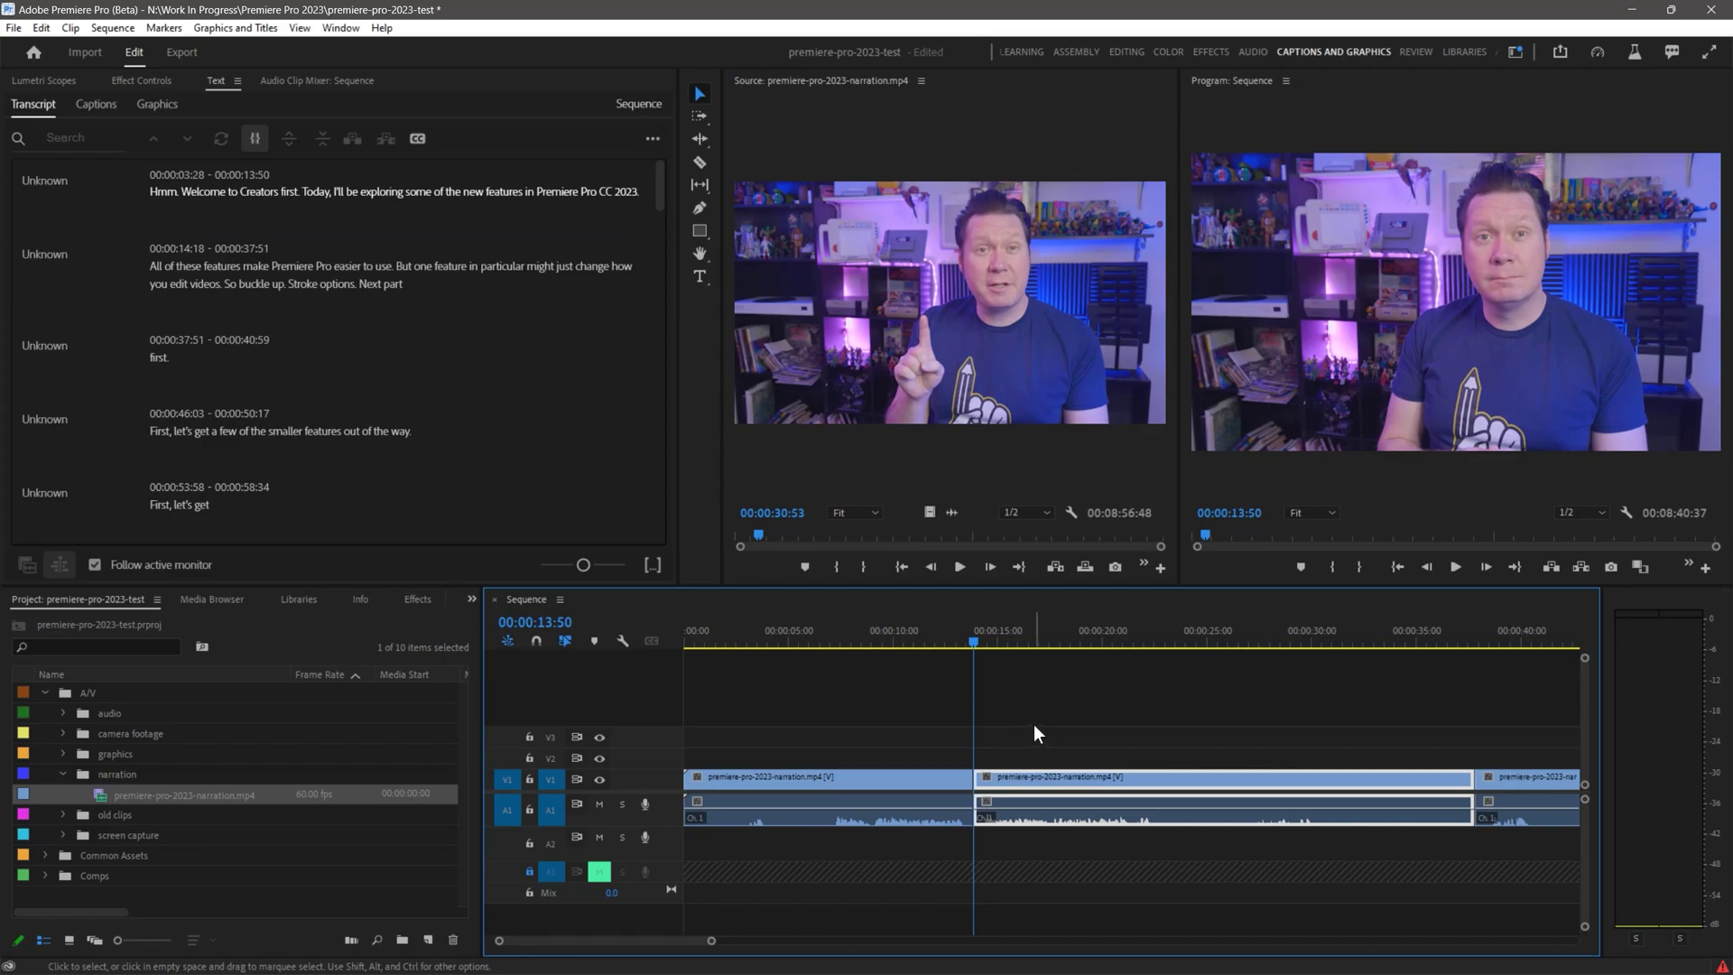
{"action": "left_click", "coordinate": [151, 357]}
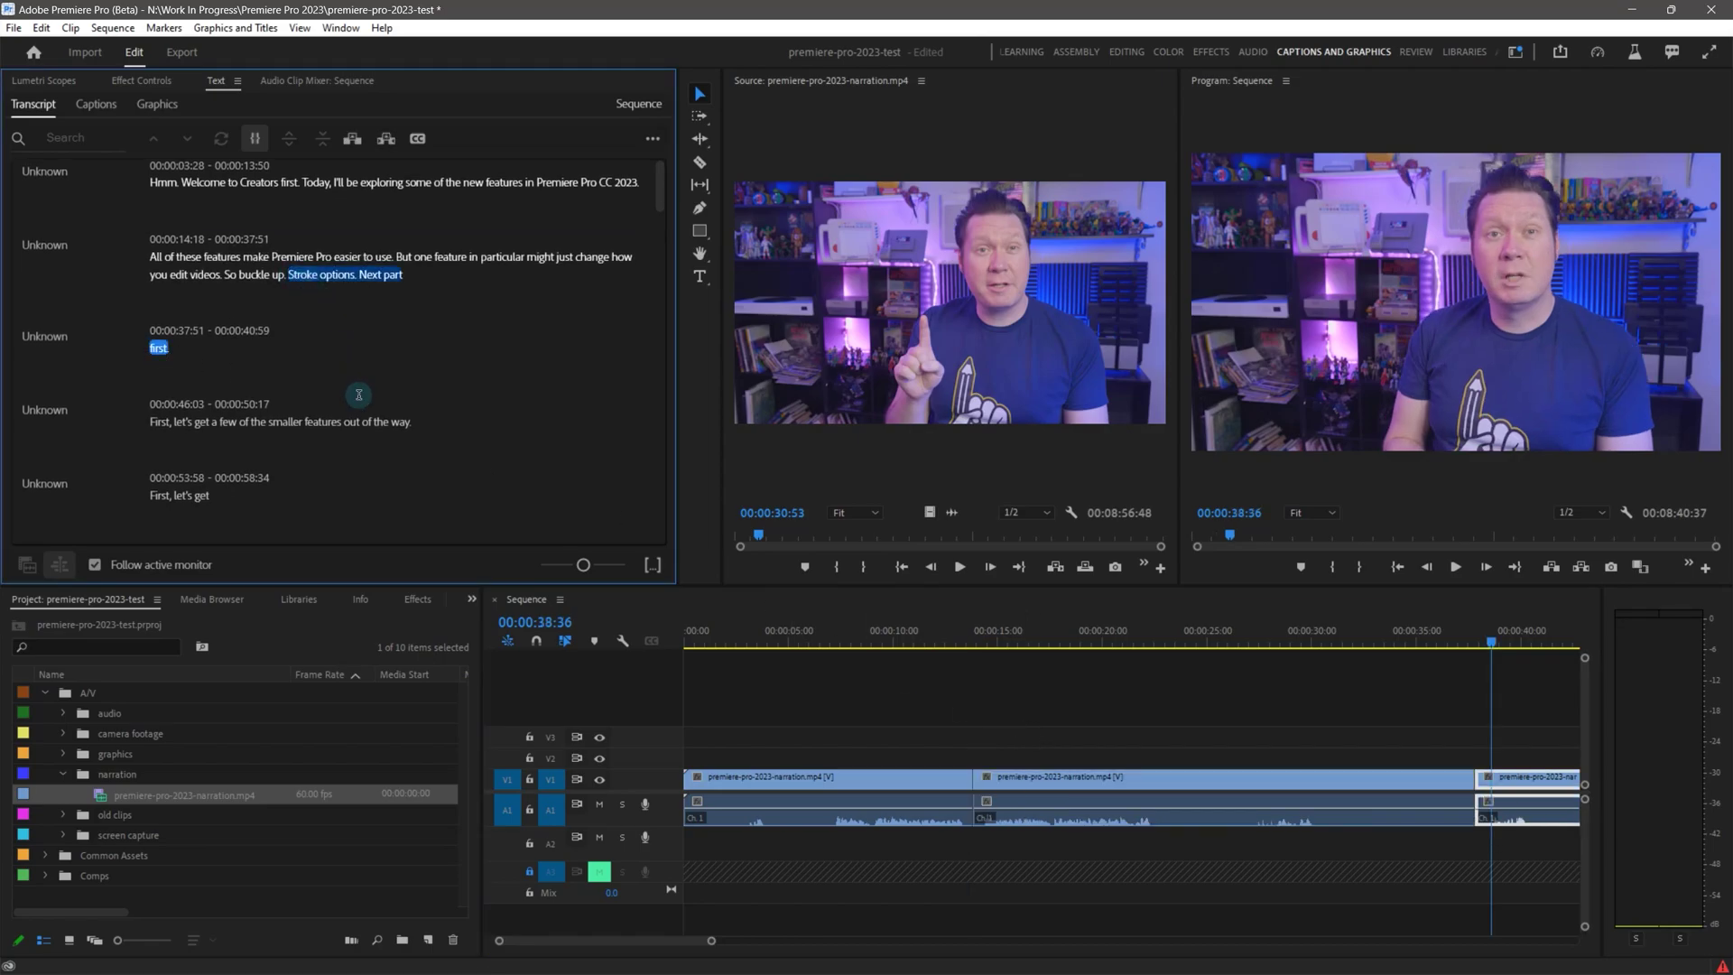
{"action": "left_click_drag", "start_coordinate": [359, 395], "coordinate": [207, 352]}
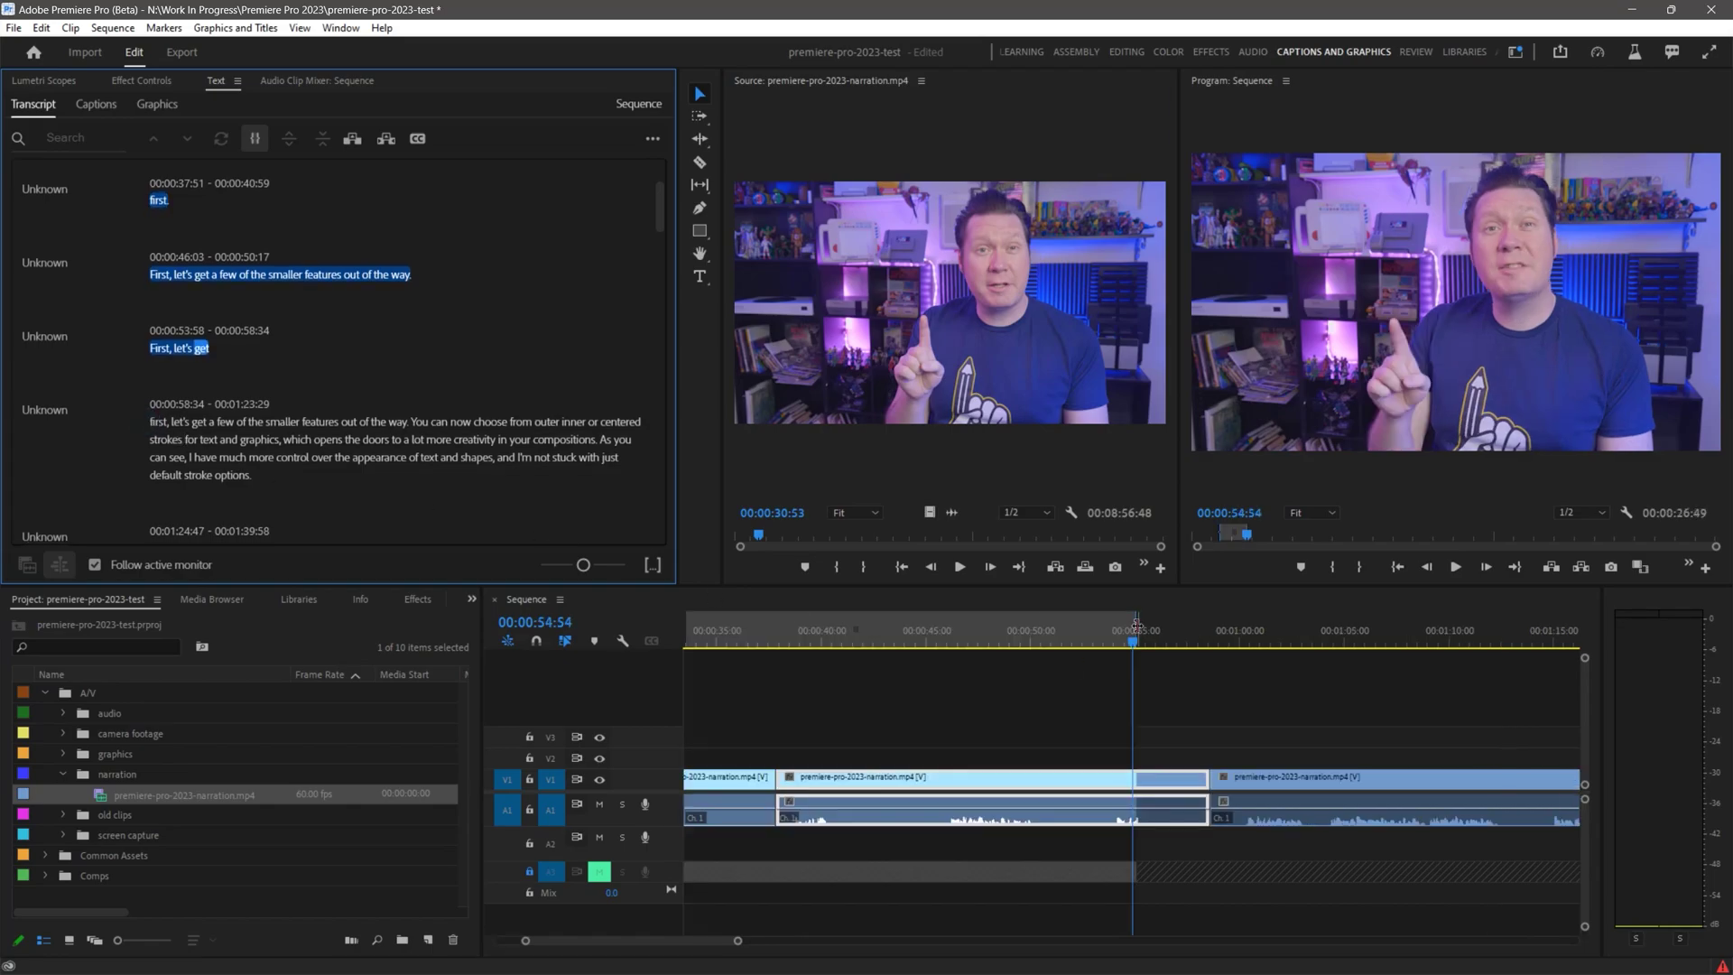
{"action": "key", "text": "Delete"}
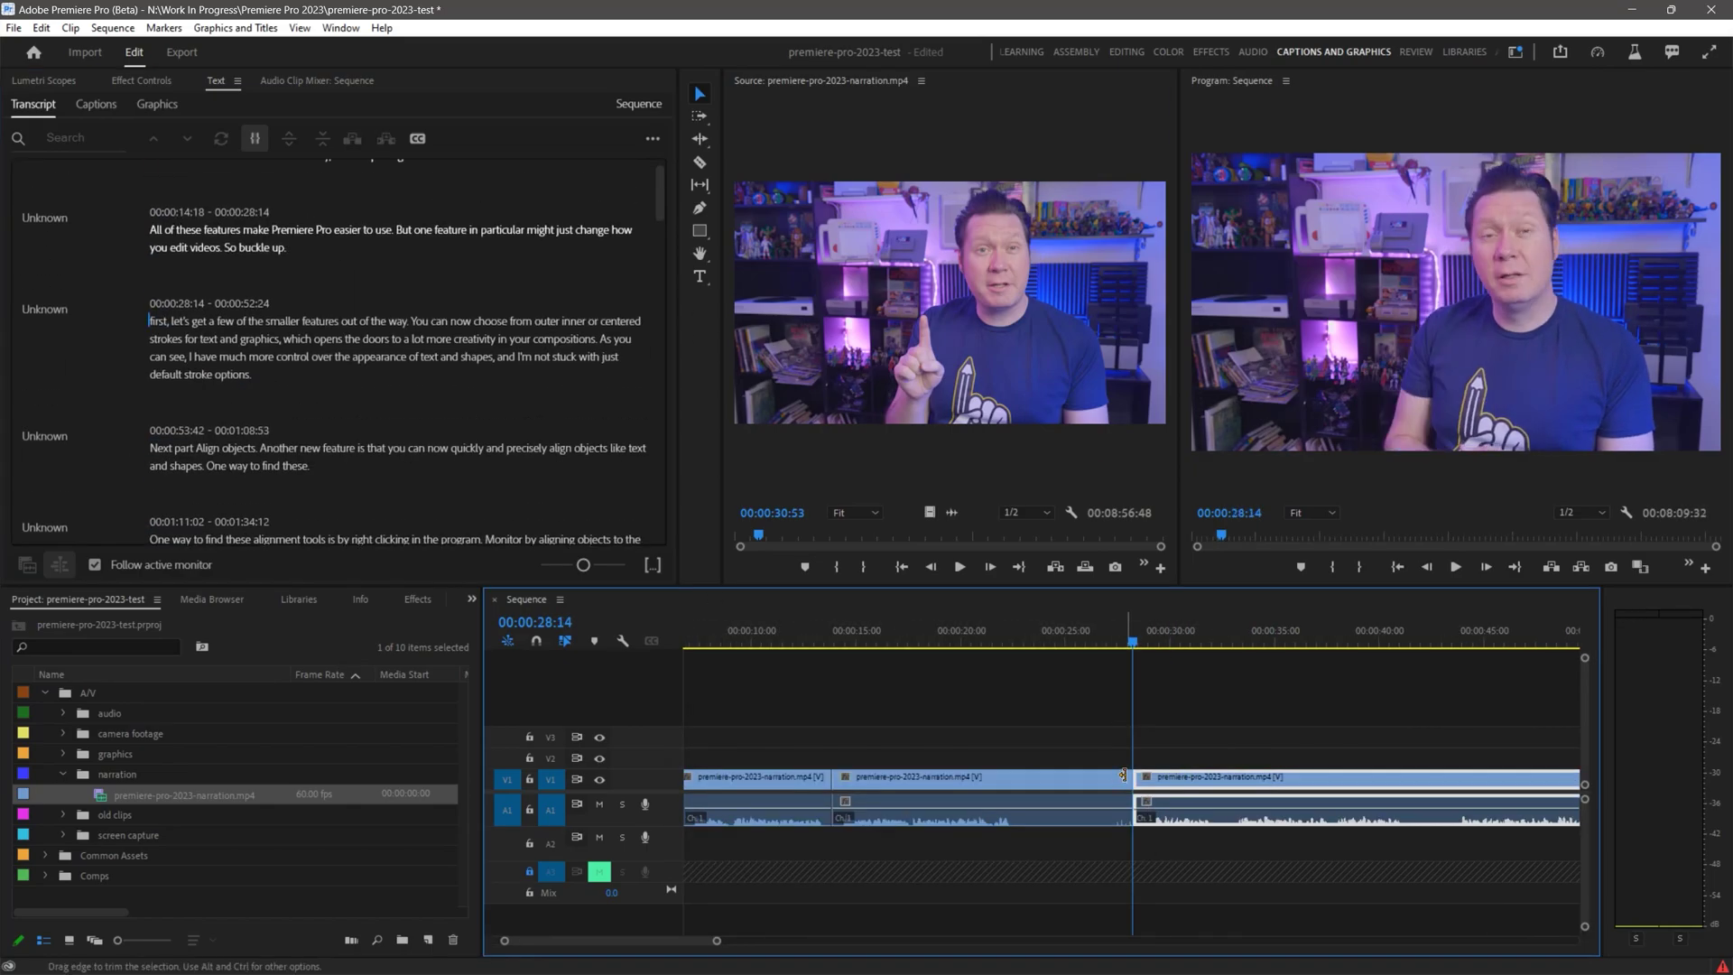
{"action": "left_click_drag", "start_coordinate": [1123, 775], "coordinate": [1096, 774]}
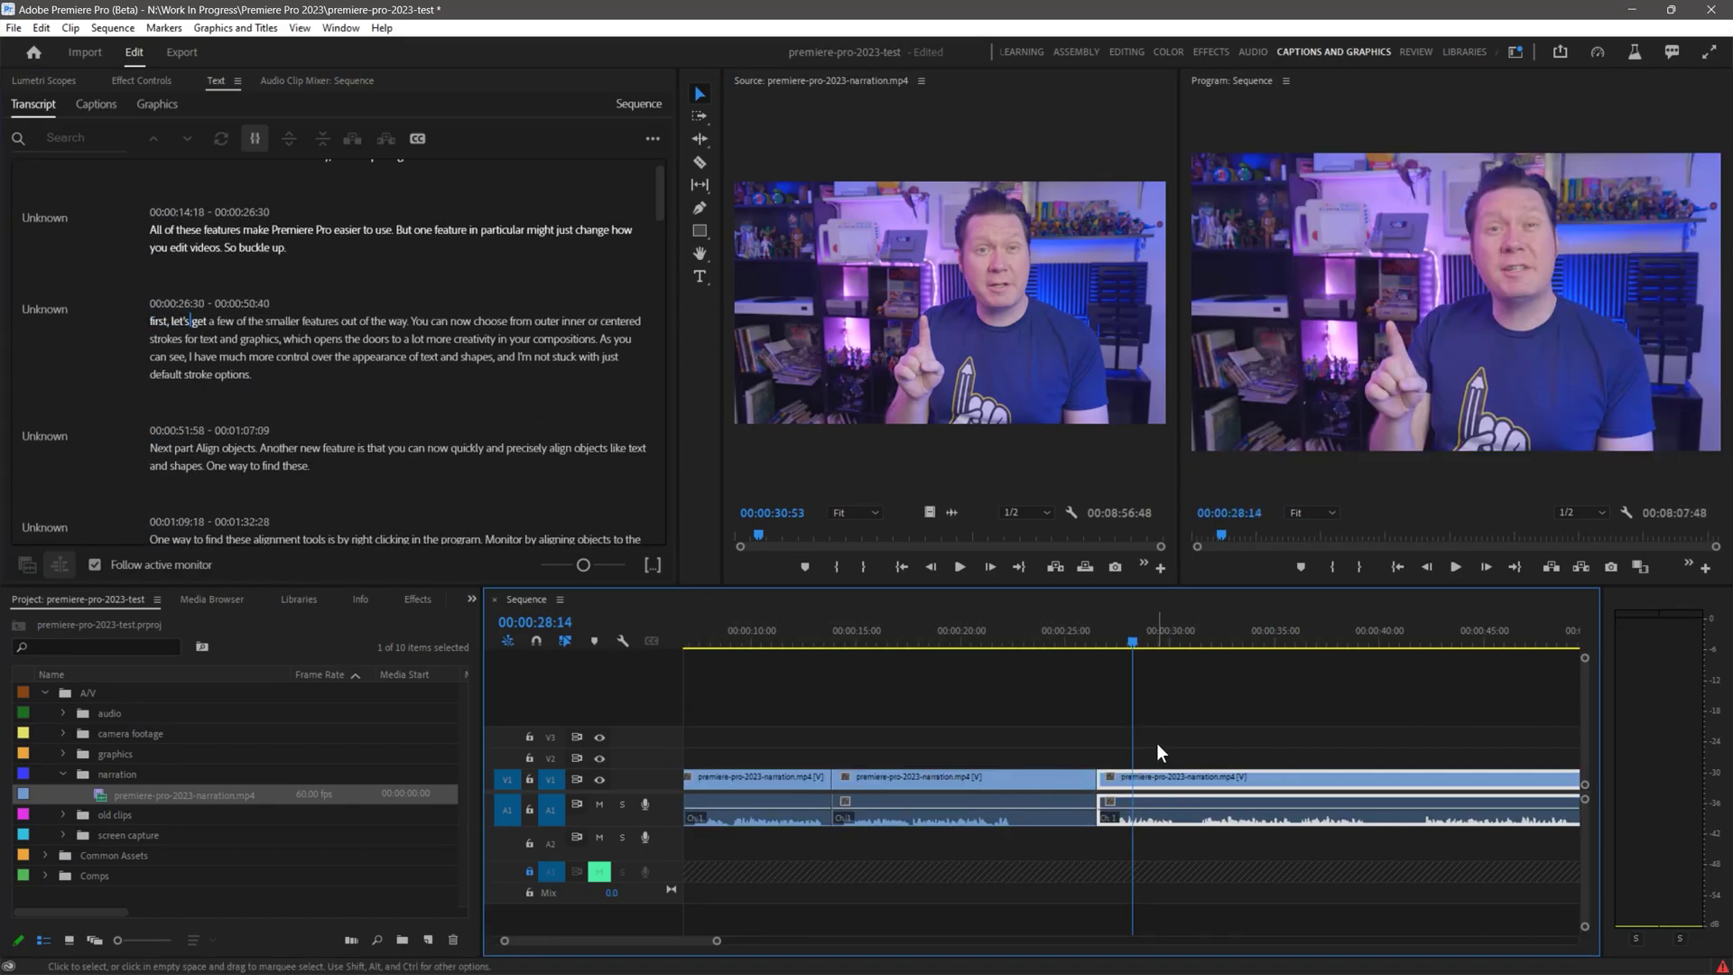
- Extract the alignment-tools paragraph from the narration
{"action": "left_click_drag", "start_coordinate": [658, 207], "coordinate": [655, 235]}
{"action": "triple_click", "coordinate": [287, 361]}
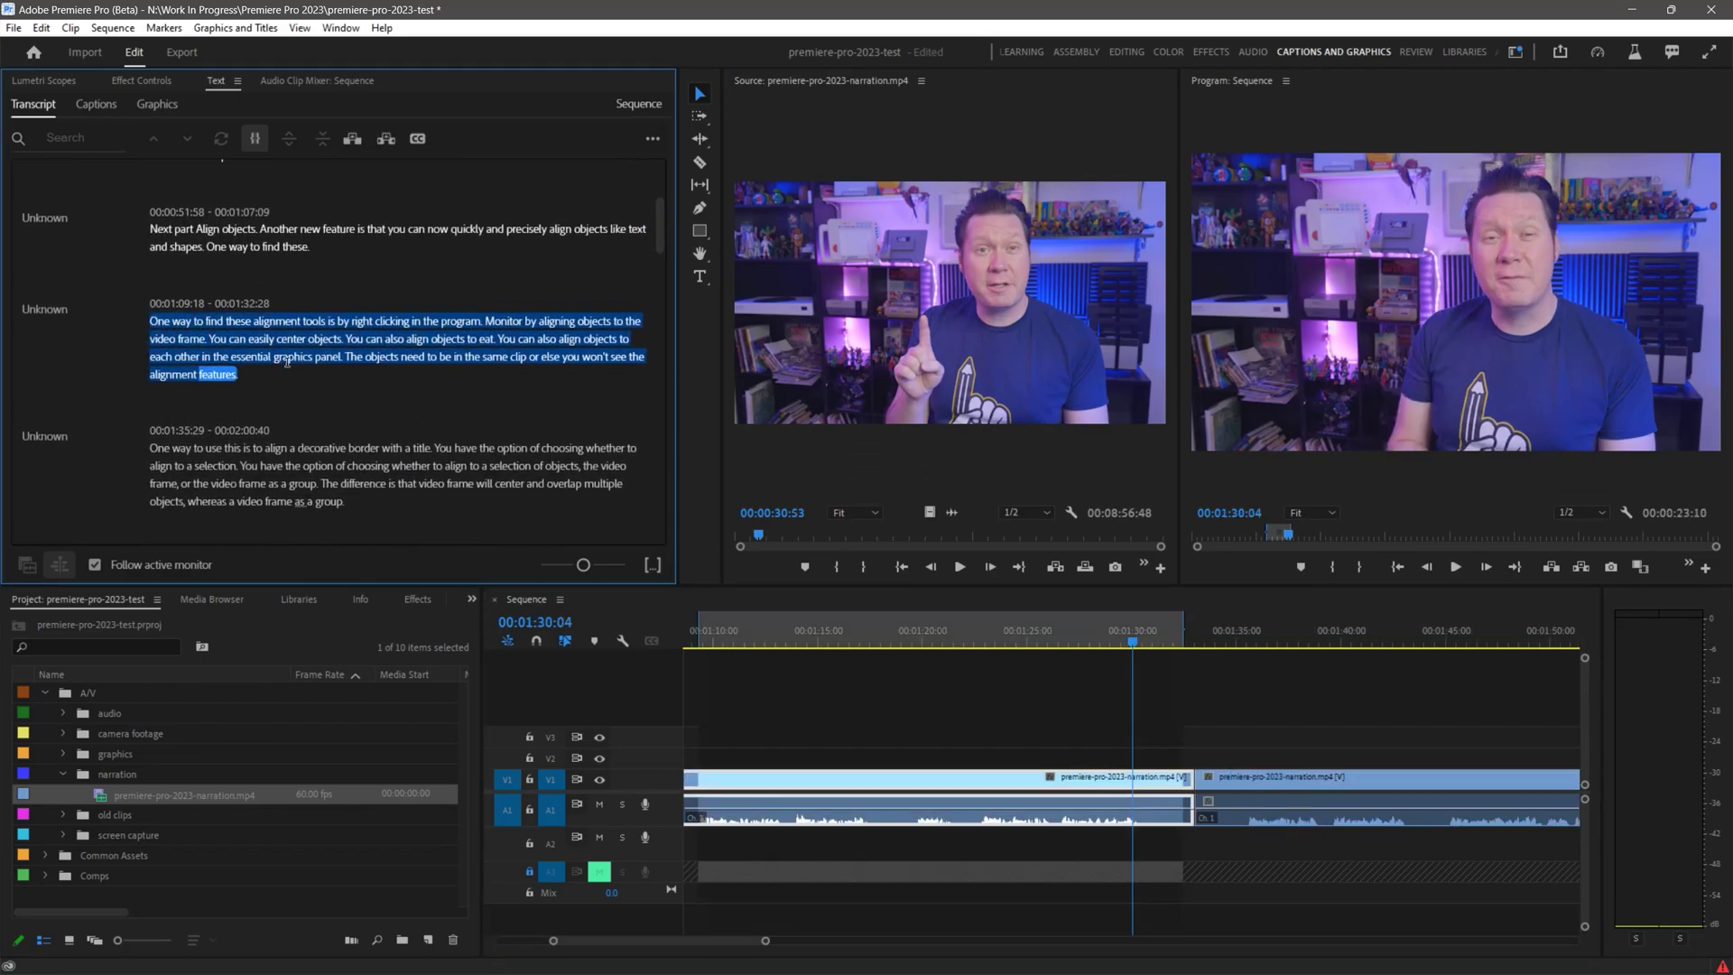
{"action": "left_click", "coordinate": [912, 720]}
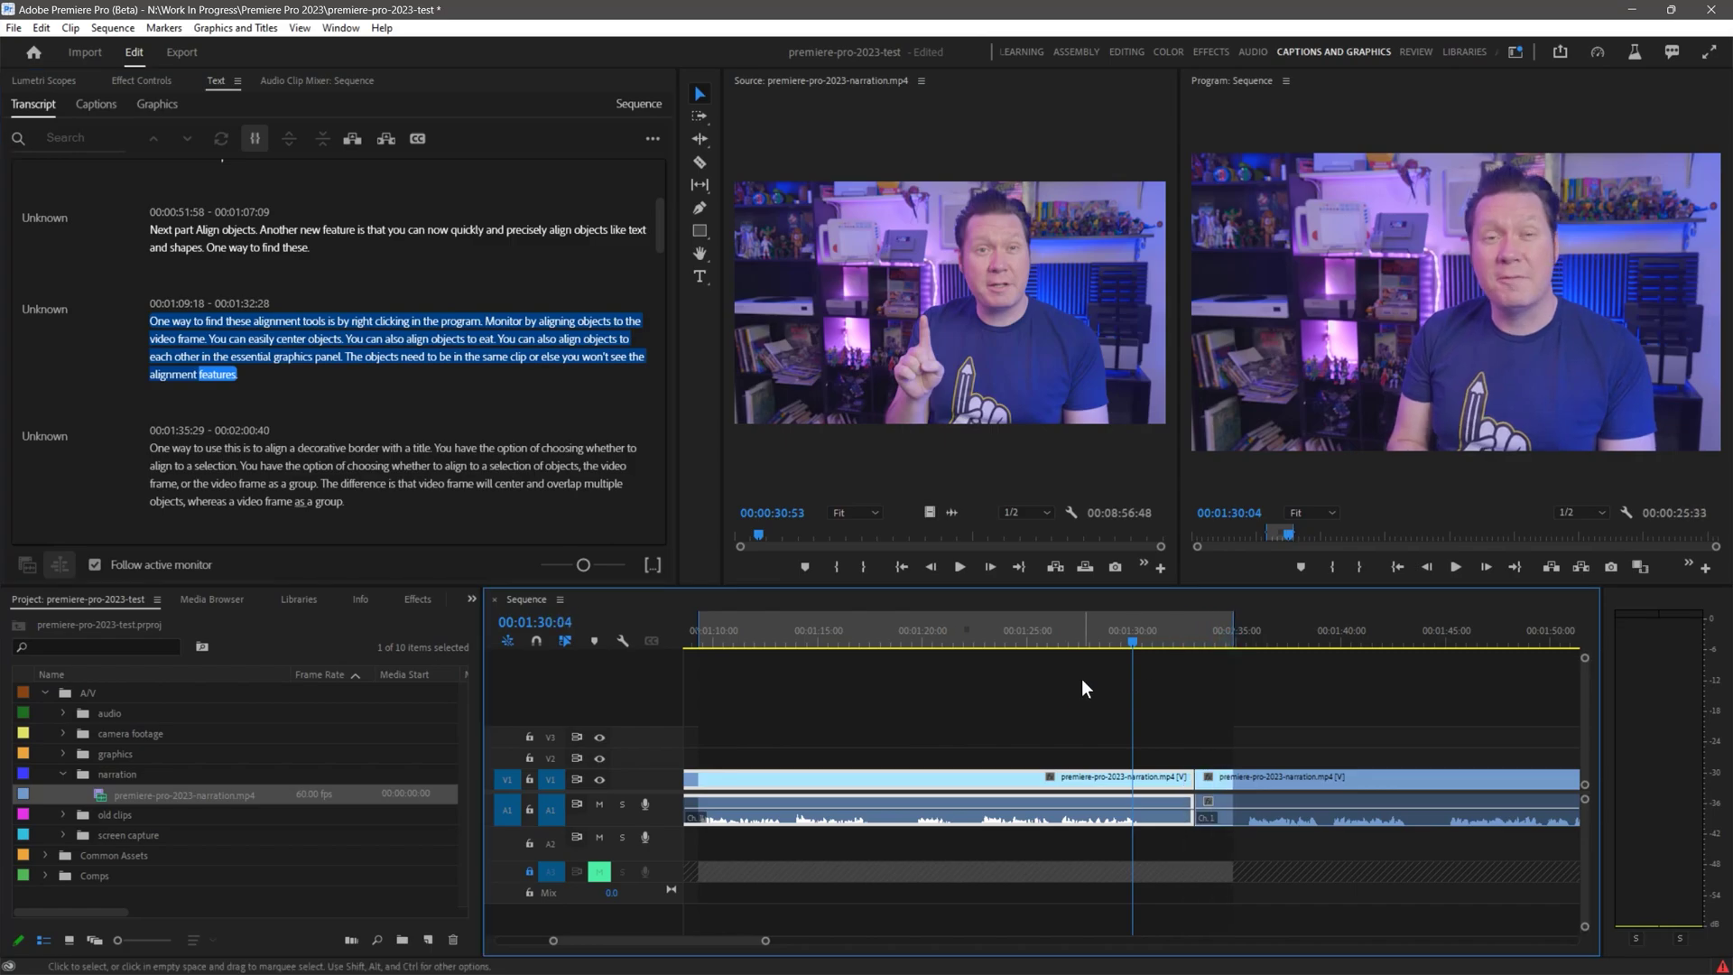
{"action": "key", "text": "Delete"}
- Extract the repeated video-frame sentence and delete the opening "Hmm."
{"action": "left_click_drag", "start_coordinate": [321, 356], "coordinate": [344, 374]}
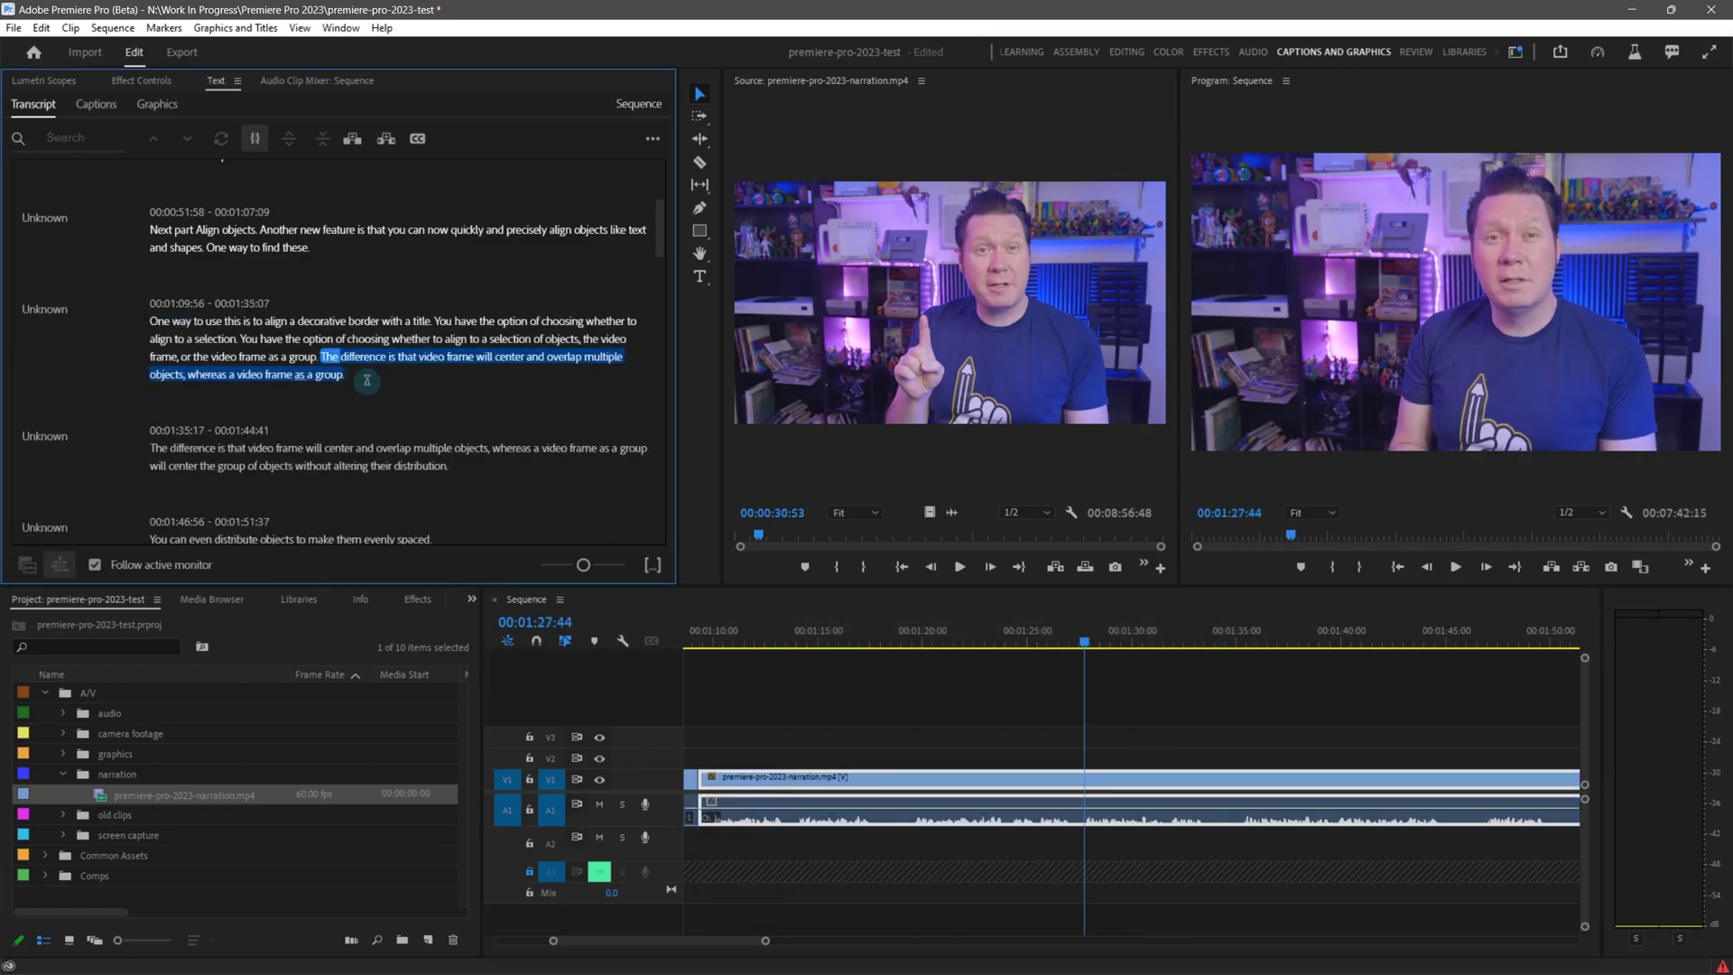
{"action": "left_click", "coordinate": [1214, 696]}
{"action": "key", "text": "Delete"}
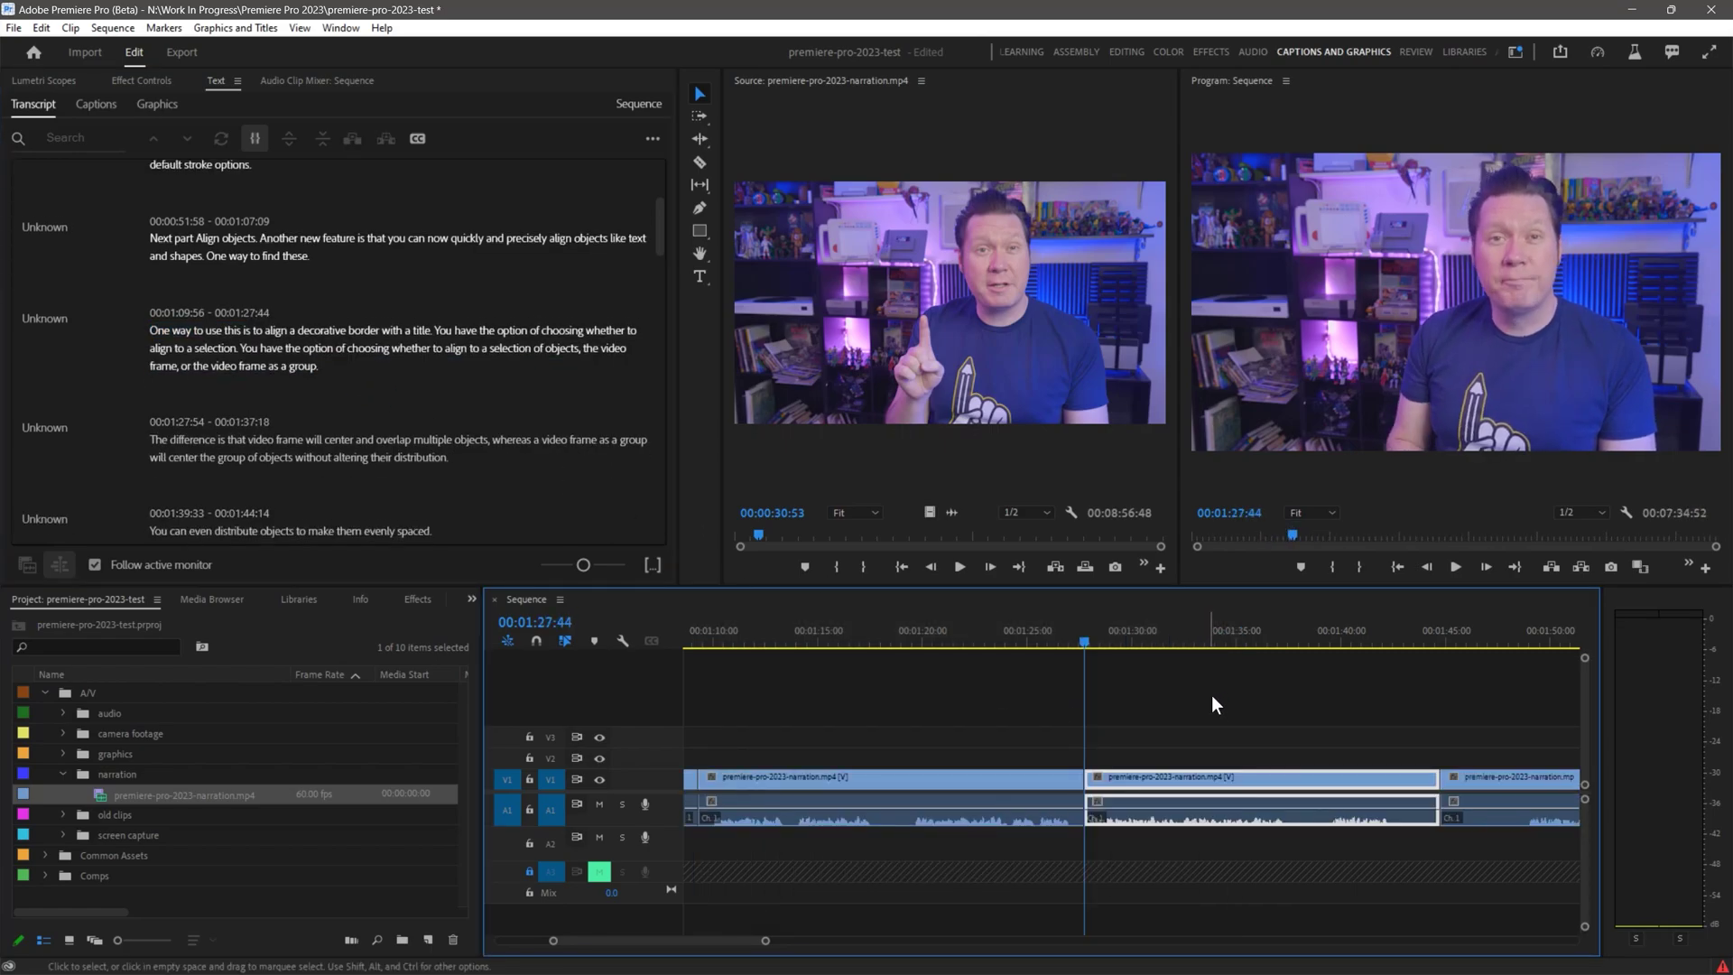
{"action": "left_click_drag", "start_coordinate": [660, 227], "coordinate": [653, 182]}
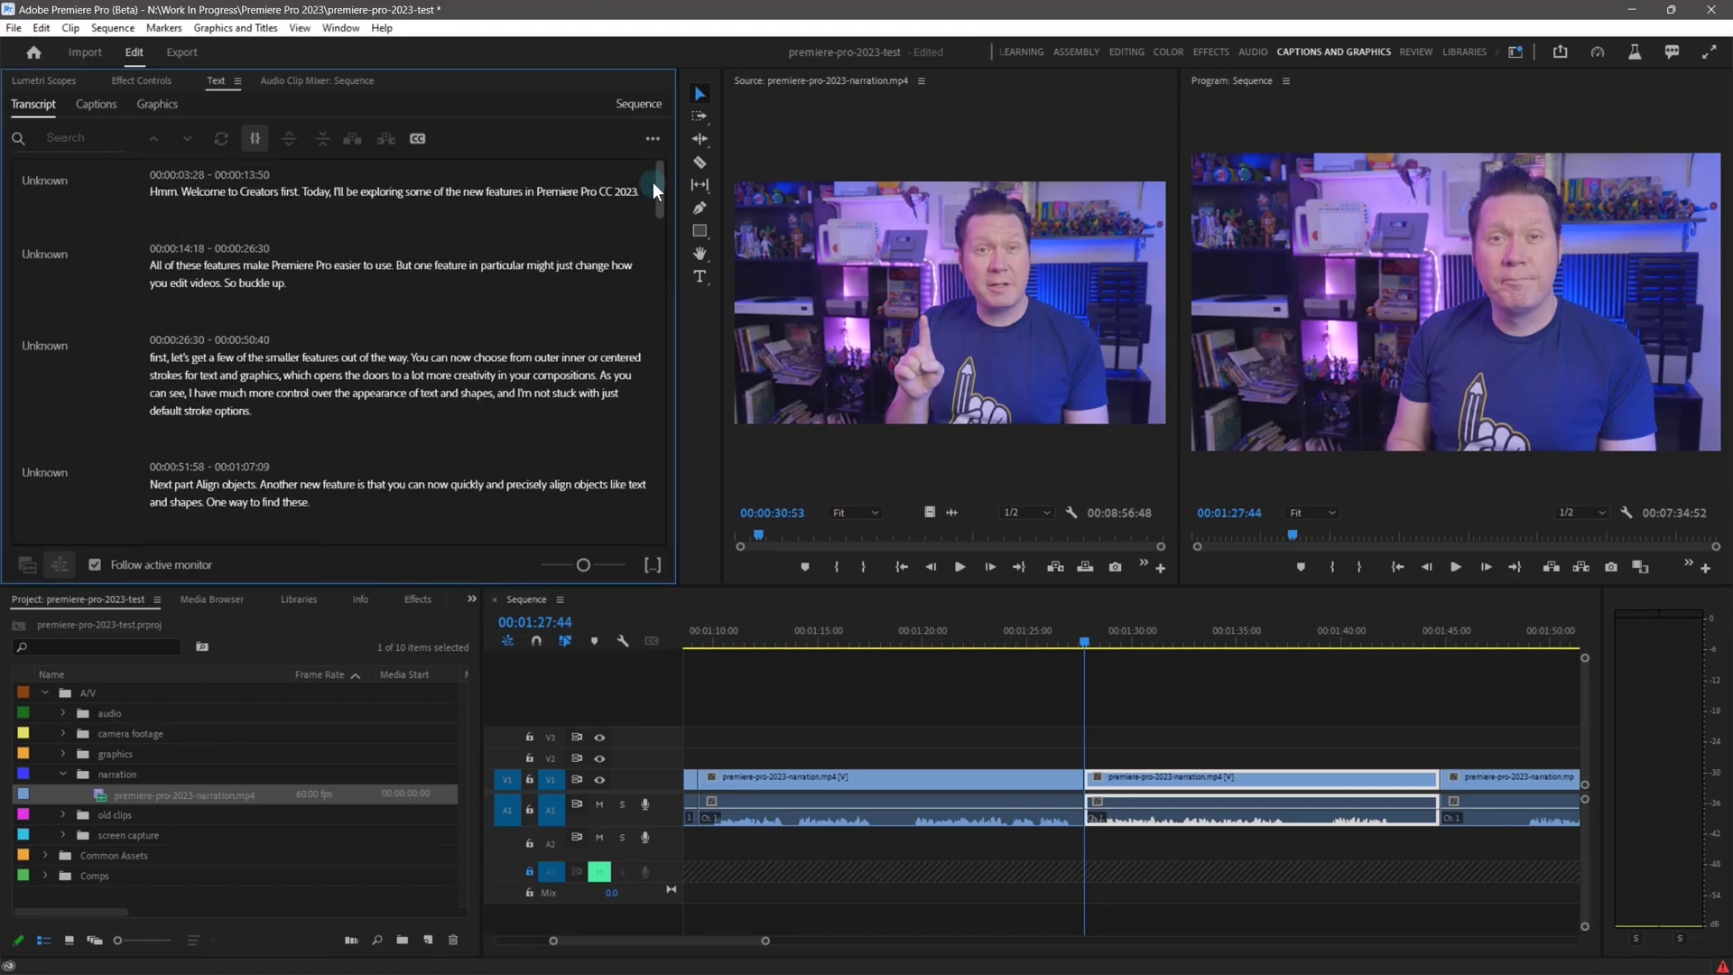
{"action": "left_click", "coordinate": [162, 191]}
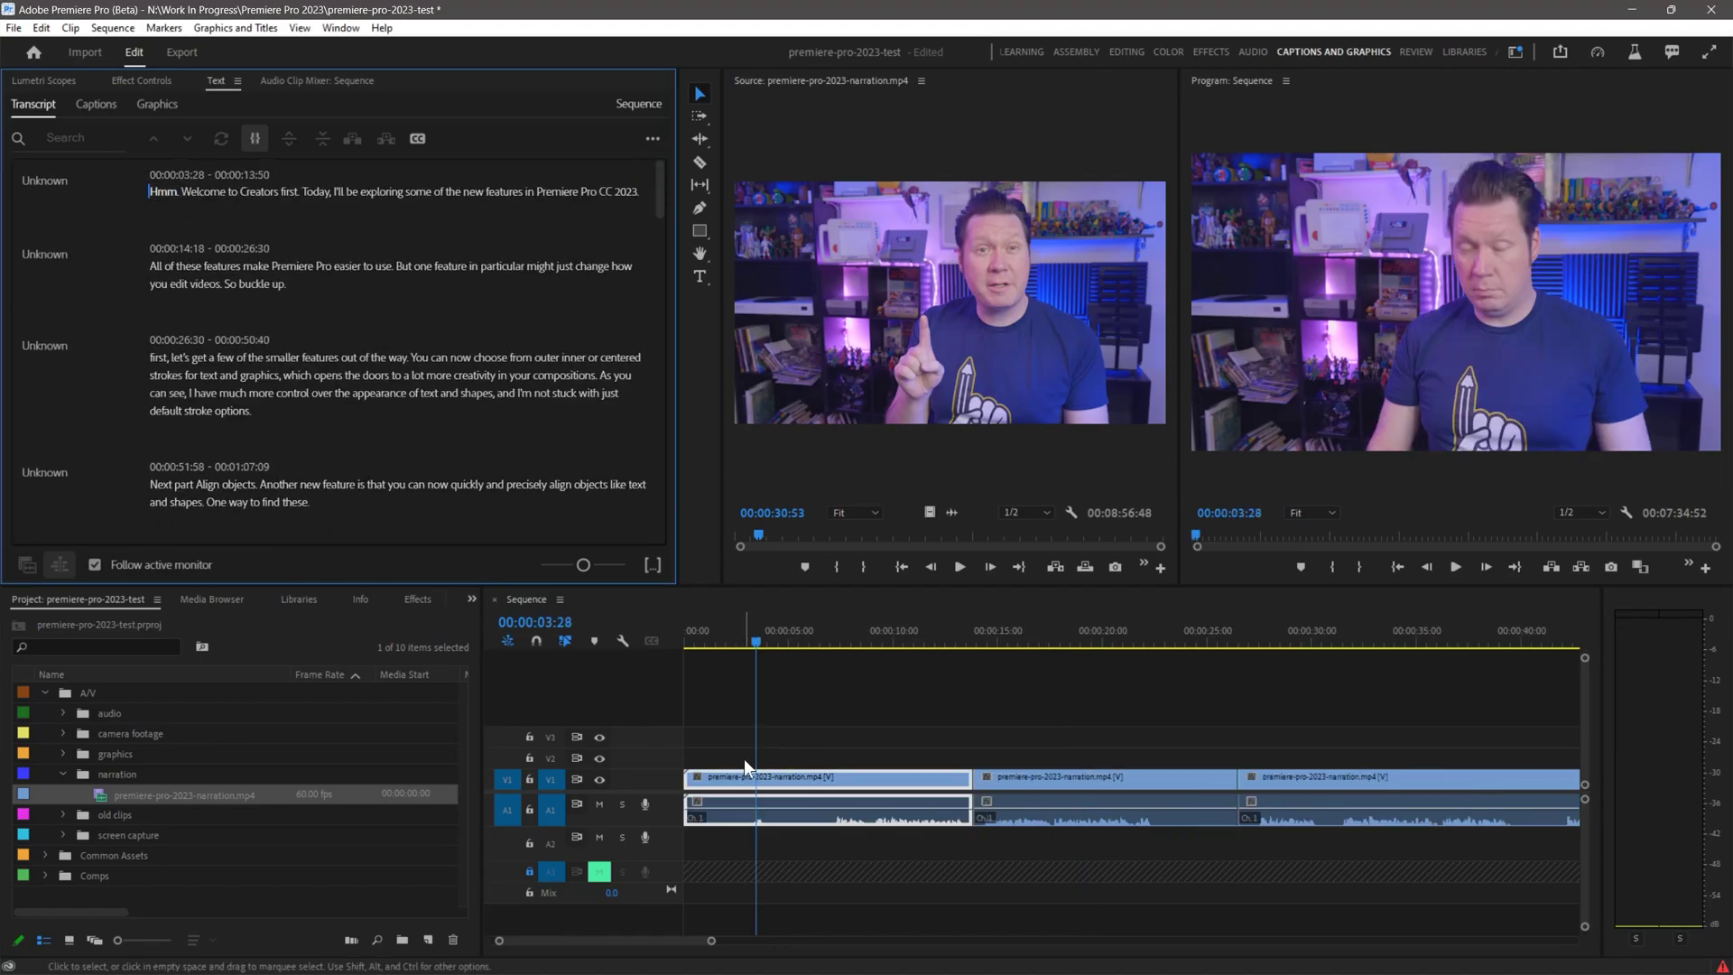
{"action": "key", "text": "Delete"}
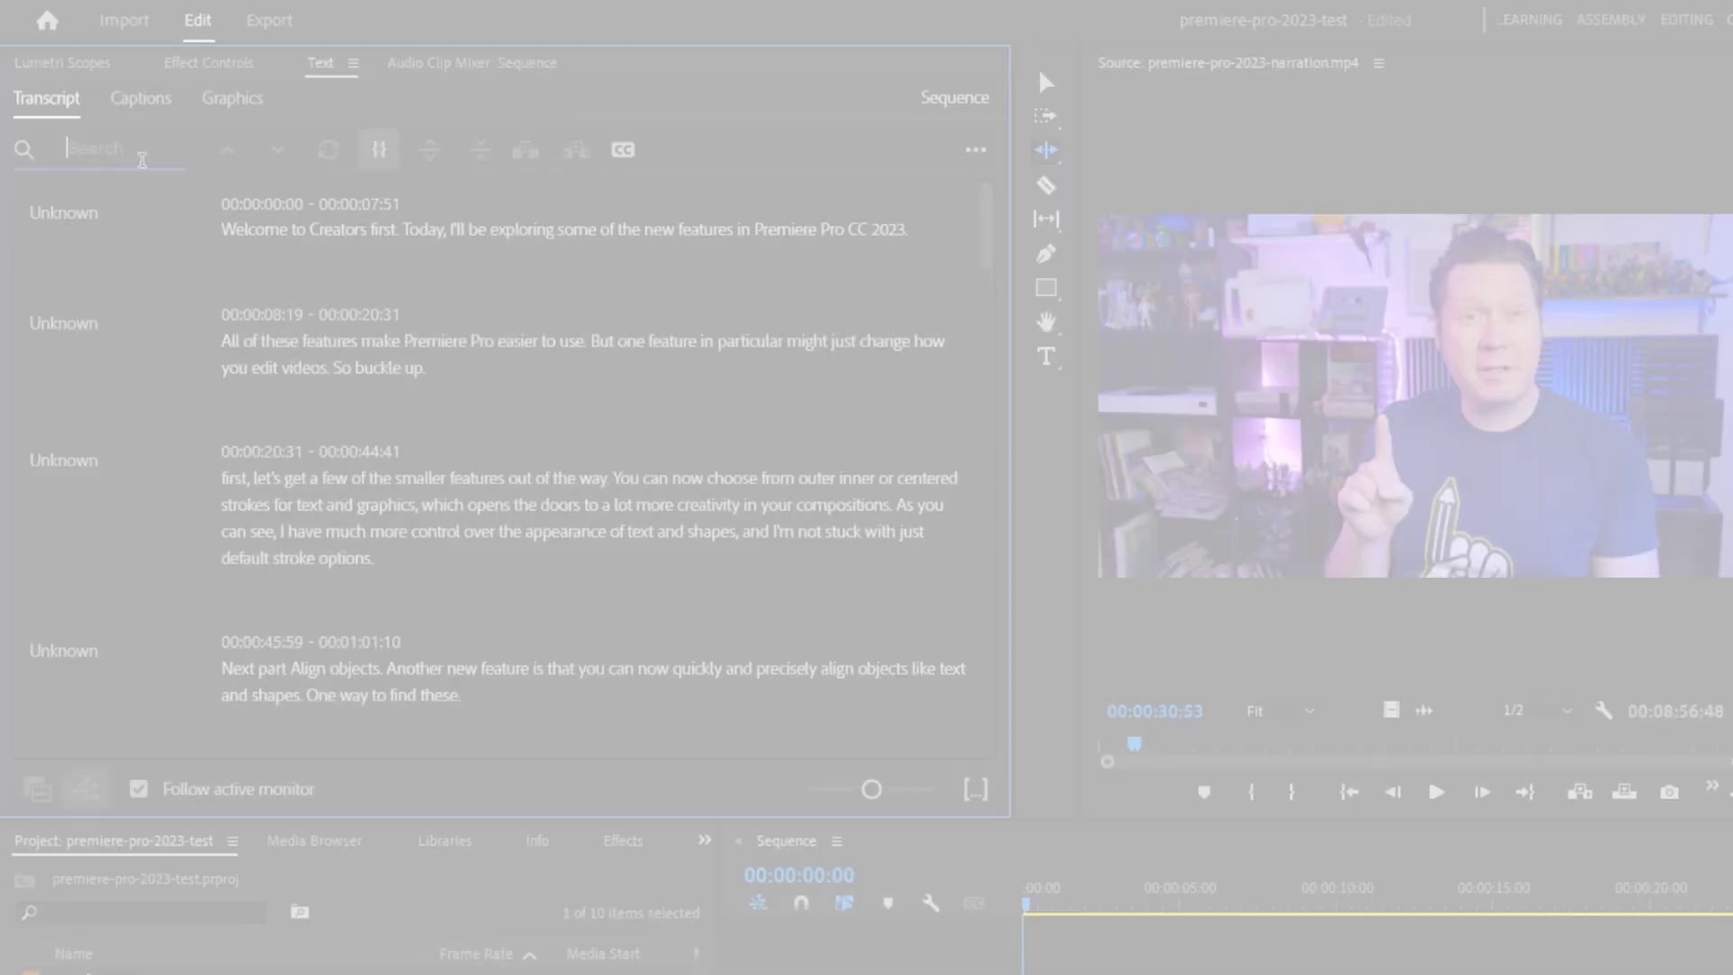
- Search the transcript for 'next part' and cycle through the matches back to the first at 00:00:45:59
{"action": "type", "text": "next part"}
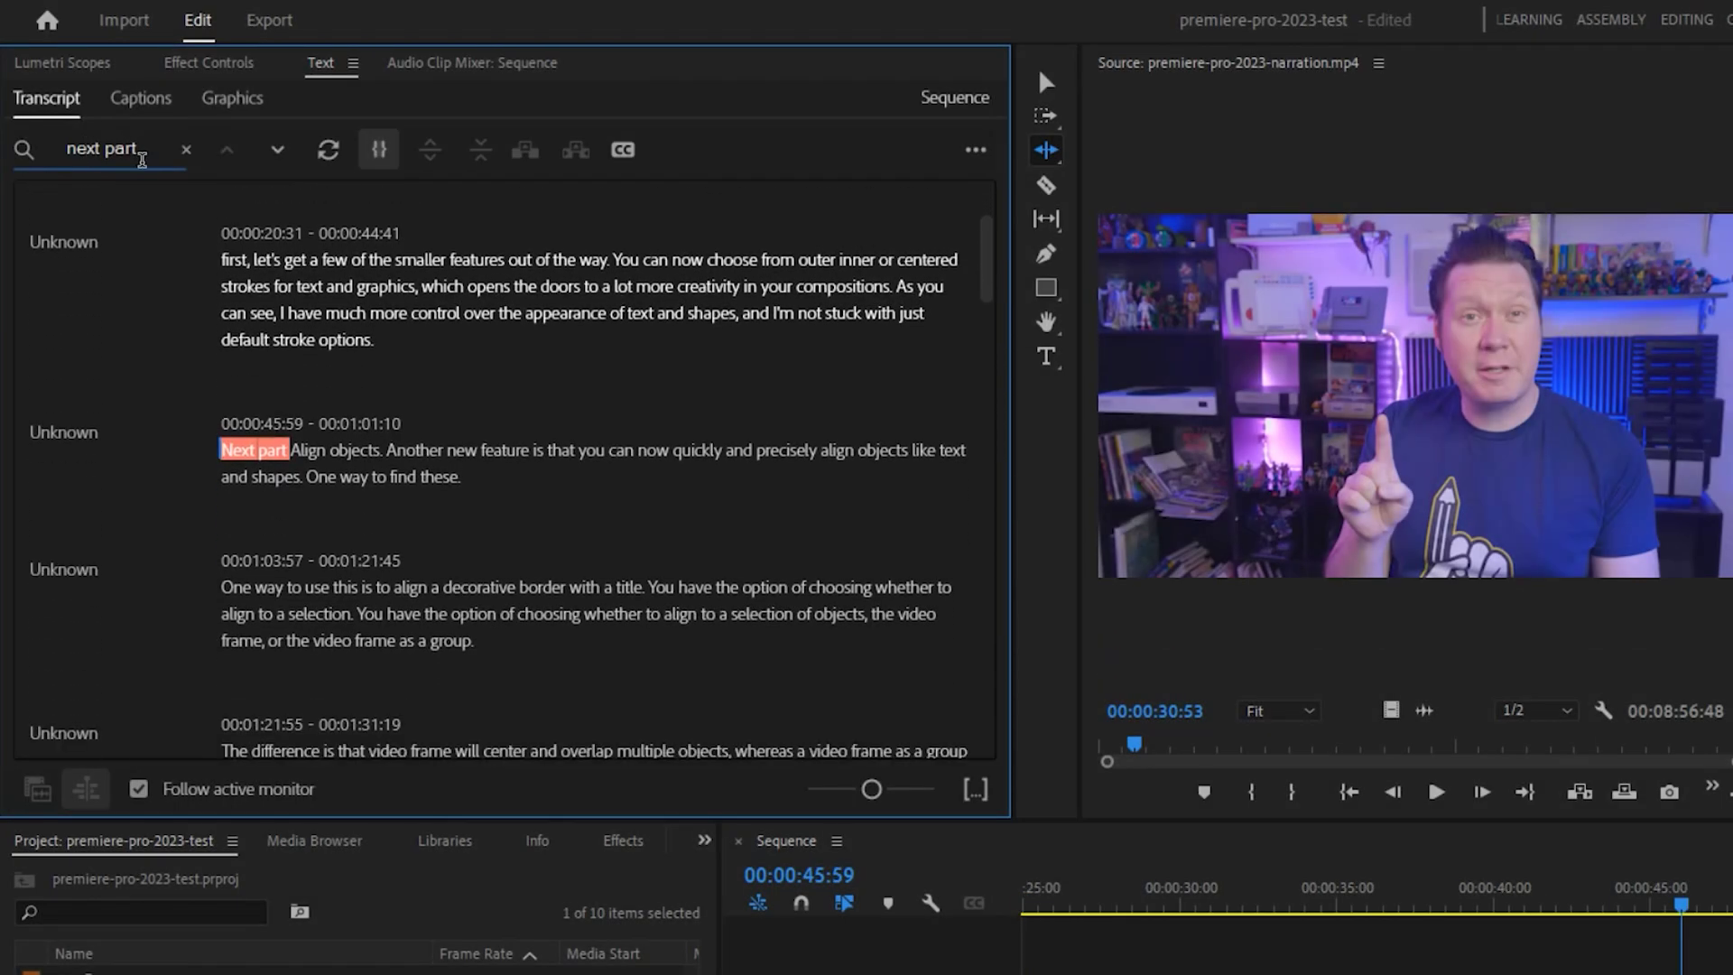
{"action": "left_click", "coordinate": [278, 150]}
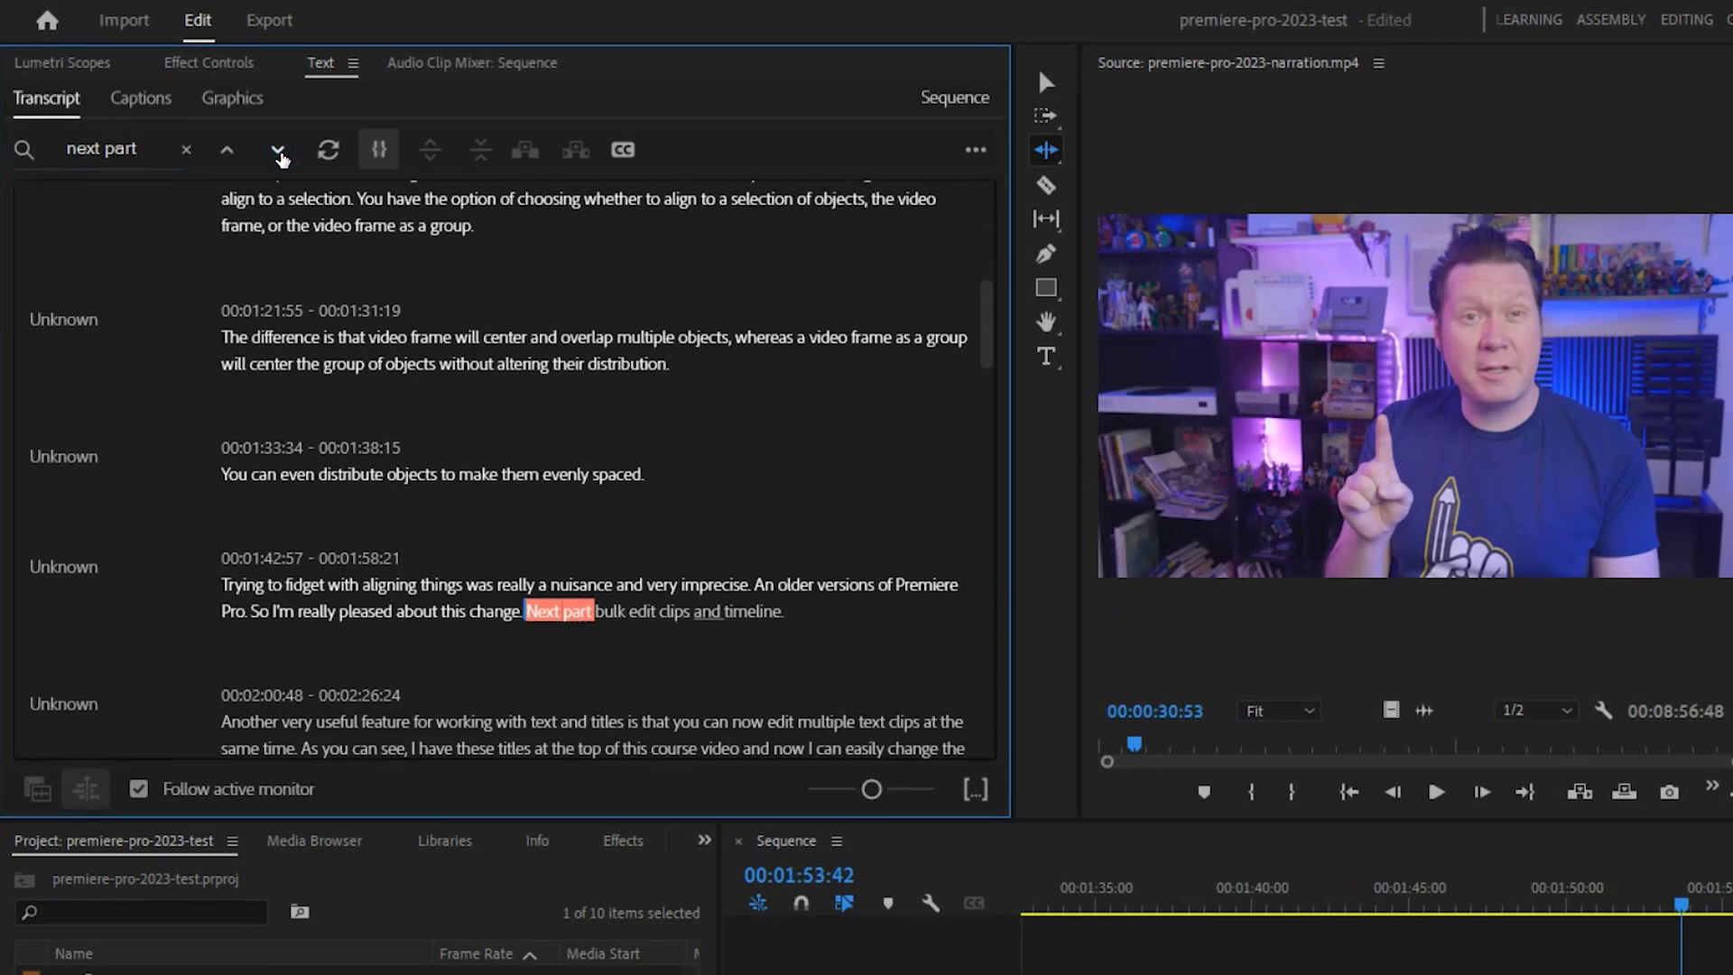
{"action": "left_click", "coordinate": [278, 150]}
{"action": "left_click", "coordinate": [278, 150]}
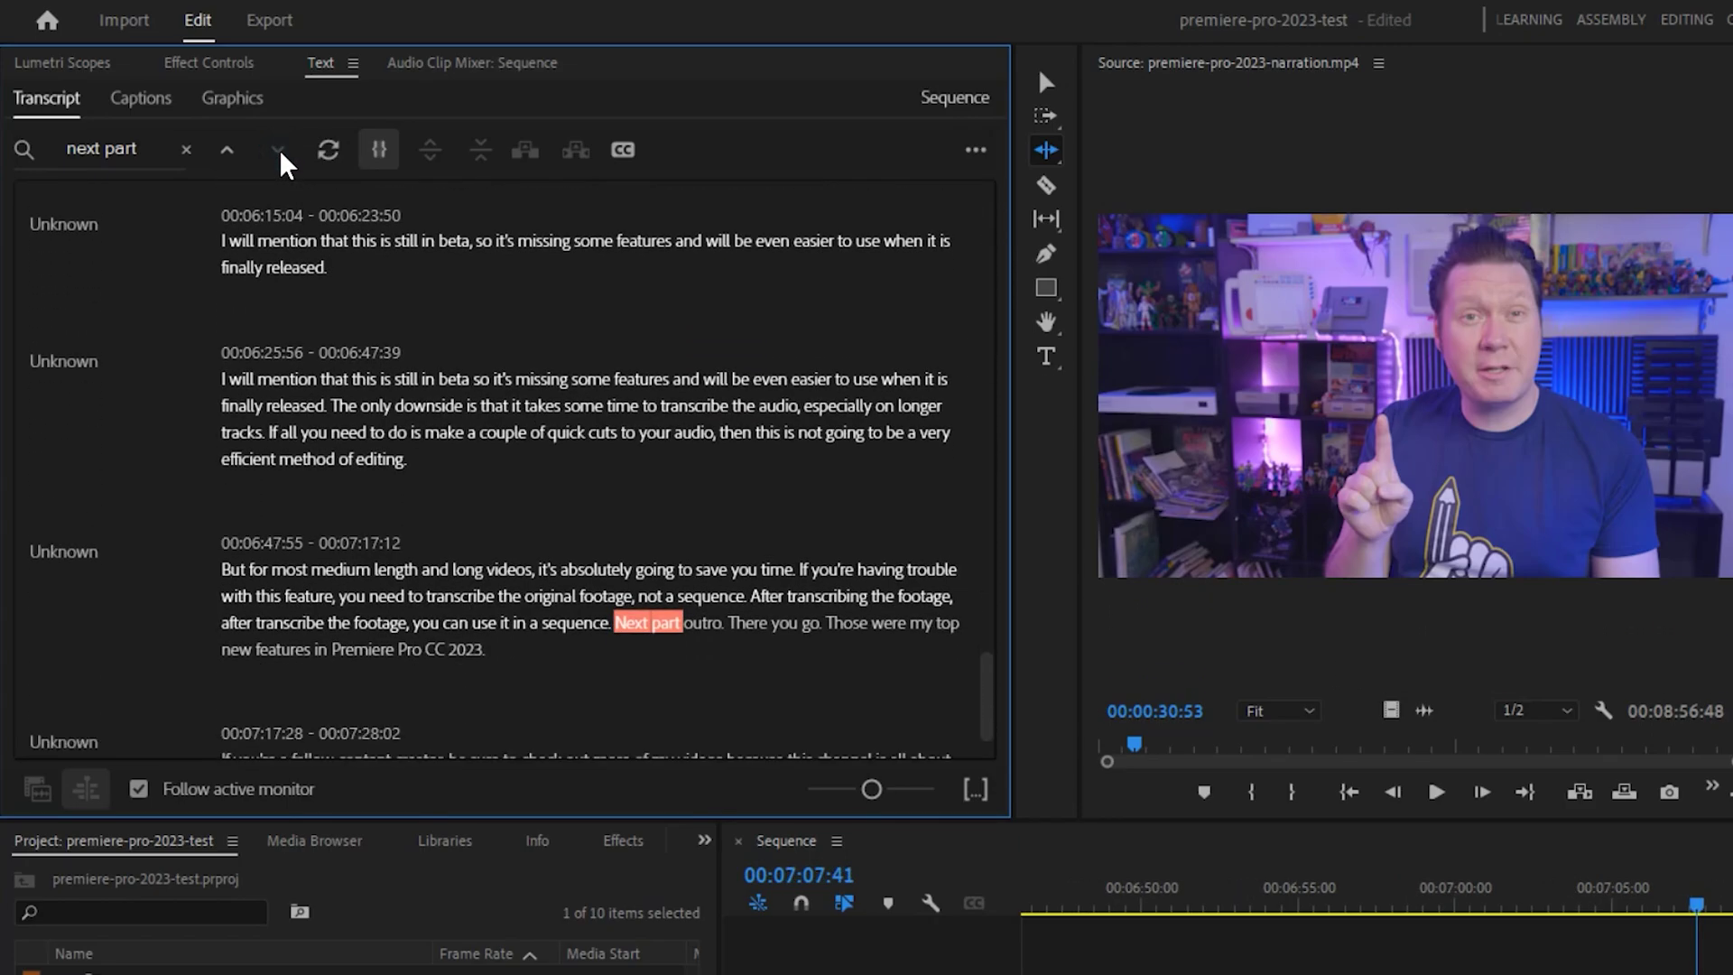
{"action": "left_click", "coordinate": [280, 153]}
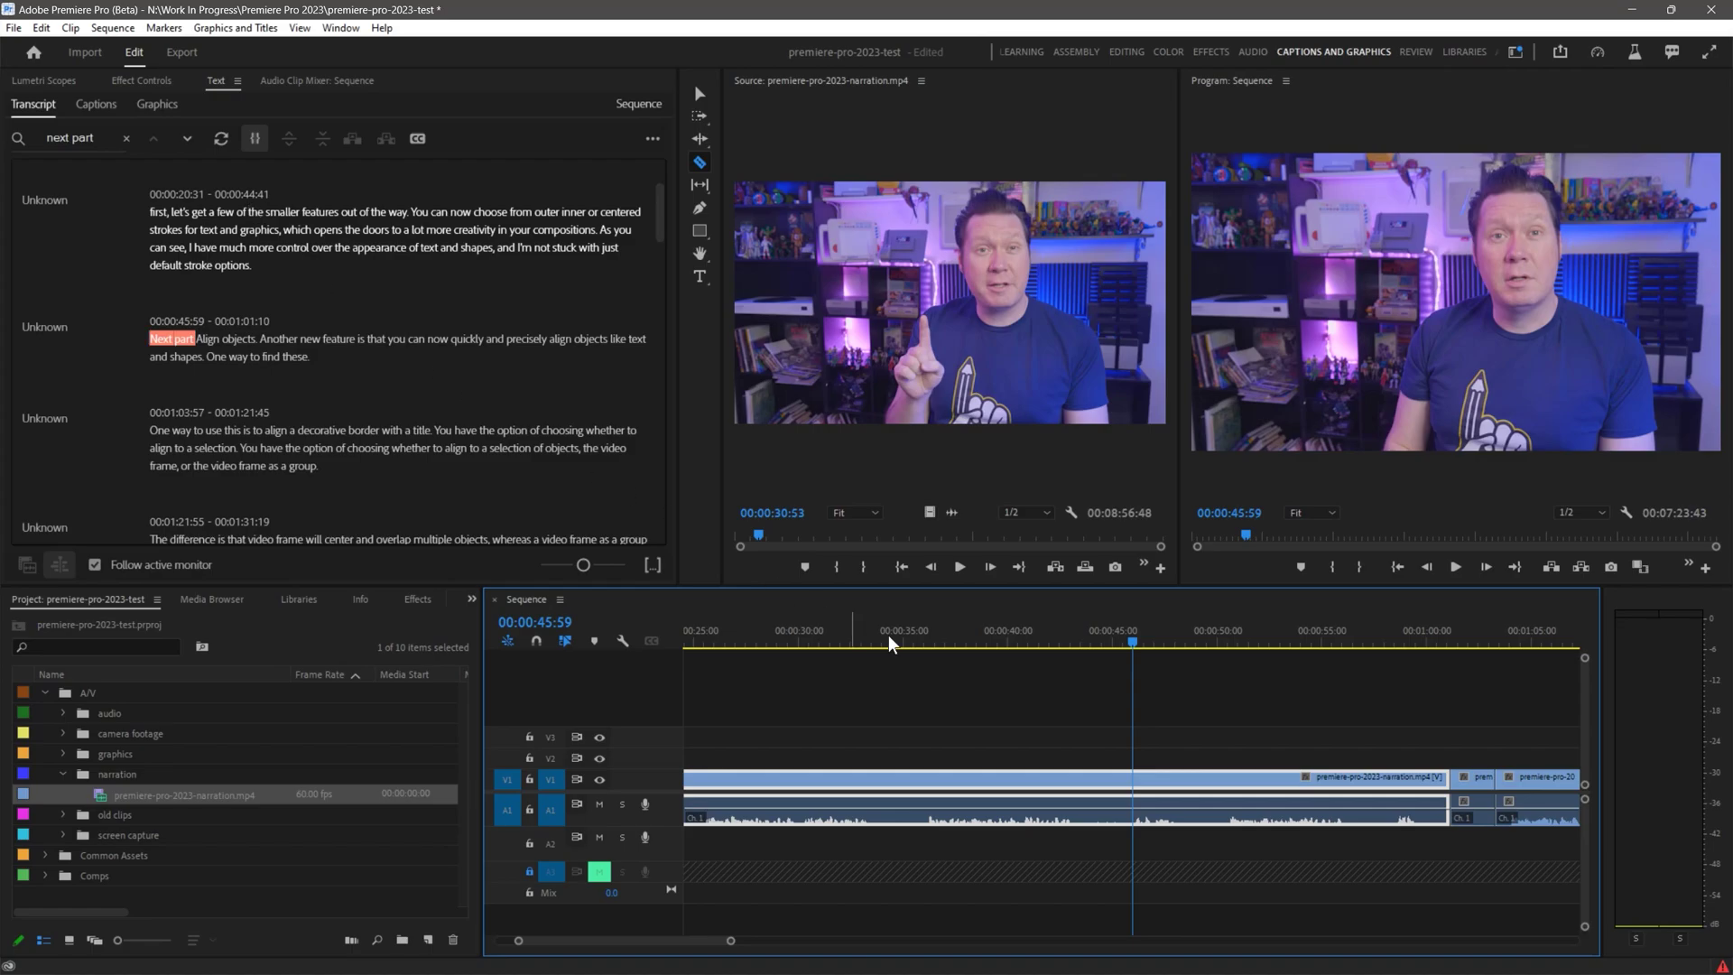
- Isolate the 'Next part Align objects' clip, marking the 43:48 cut, and remove it
{"action": "left_click", "coordinate": [1087, 803]}
{"action": "left_click", "coordinate": [1211, 803]}
{"action": "key", "text": "v"}
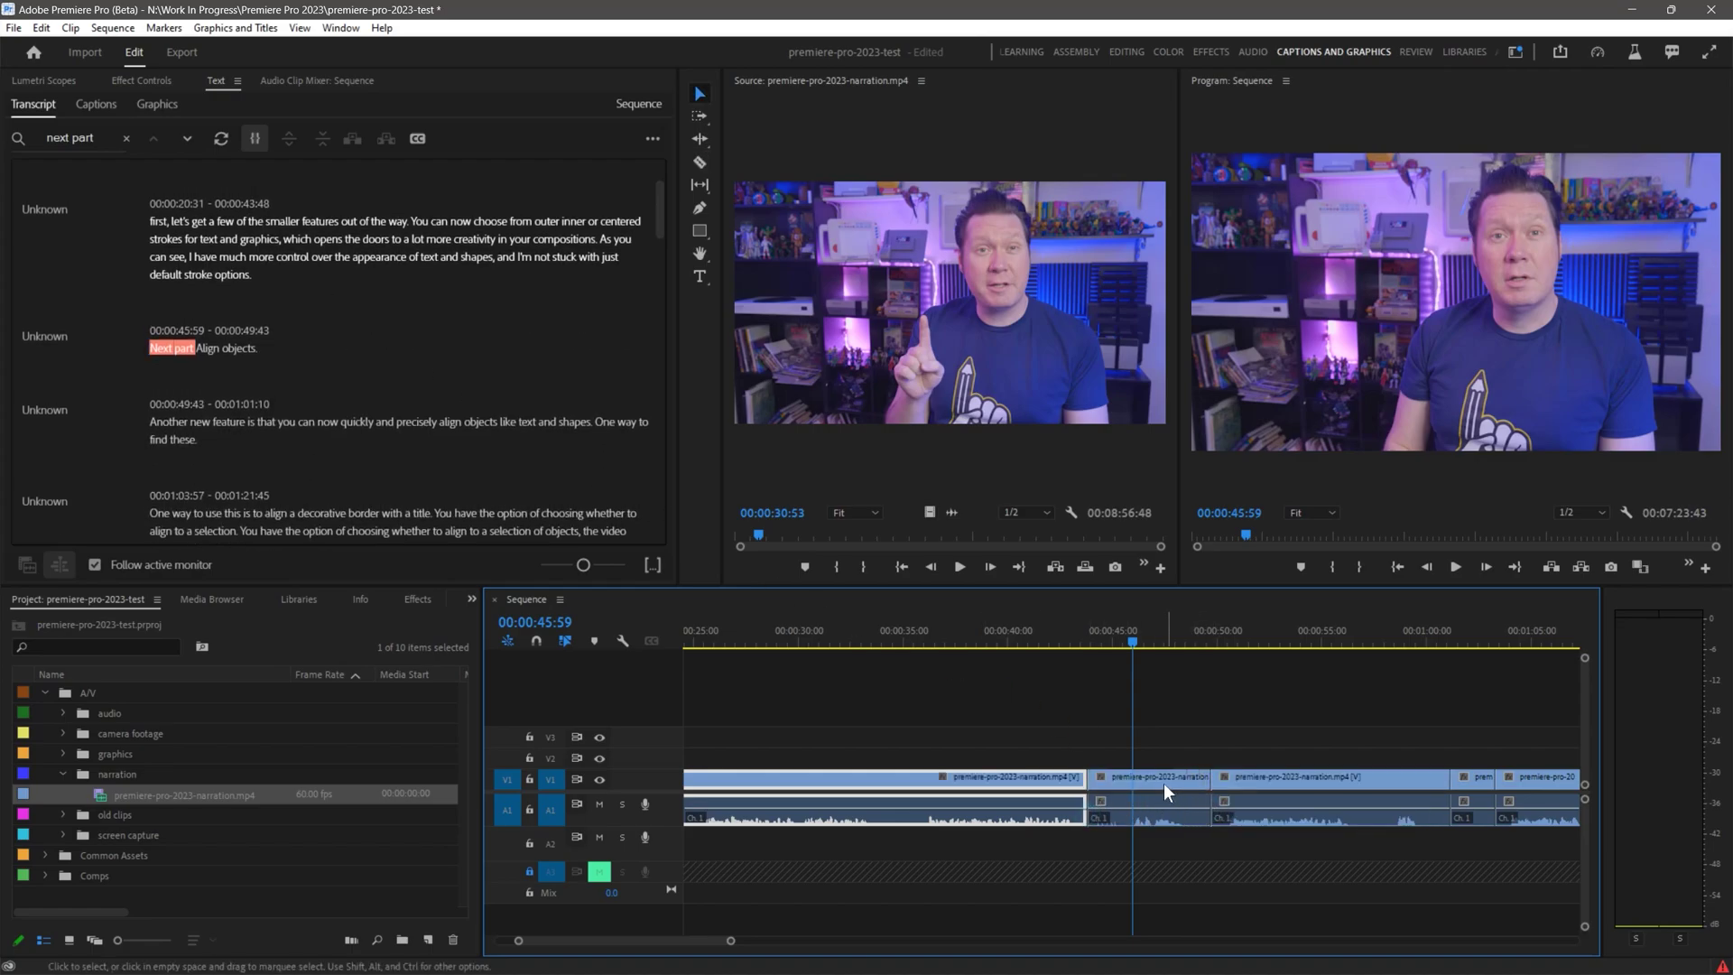
{"action": "left_click", "coordinate": [1162, 782]}
{"action": "left_click", "coordinate": [1128, 643]}
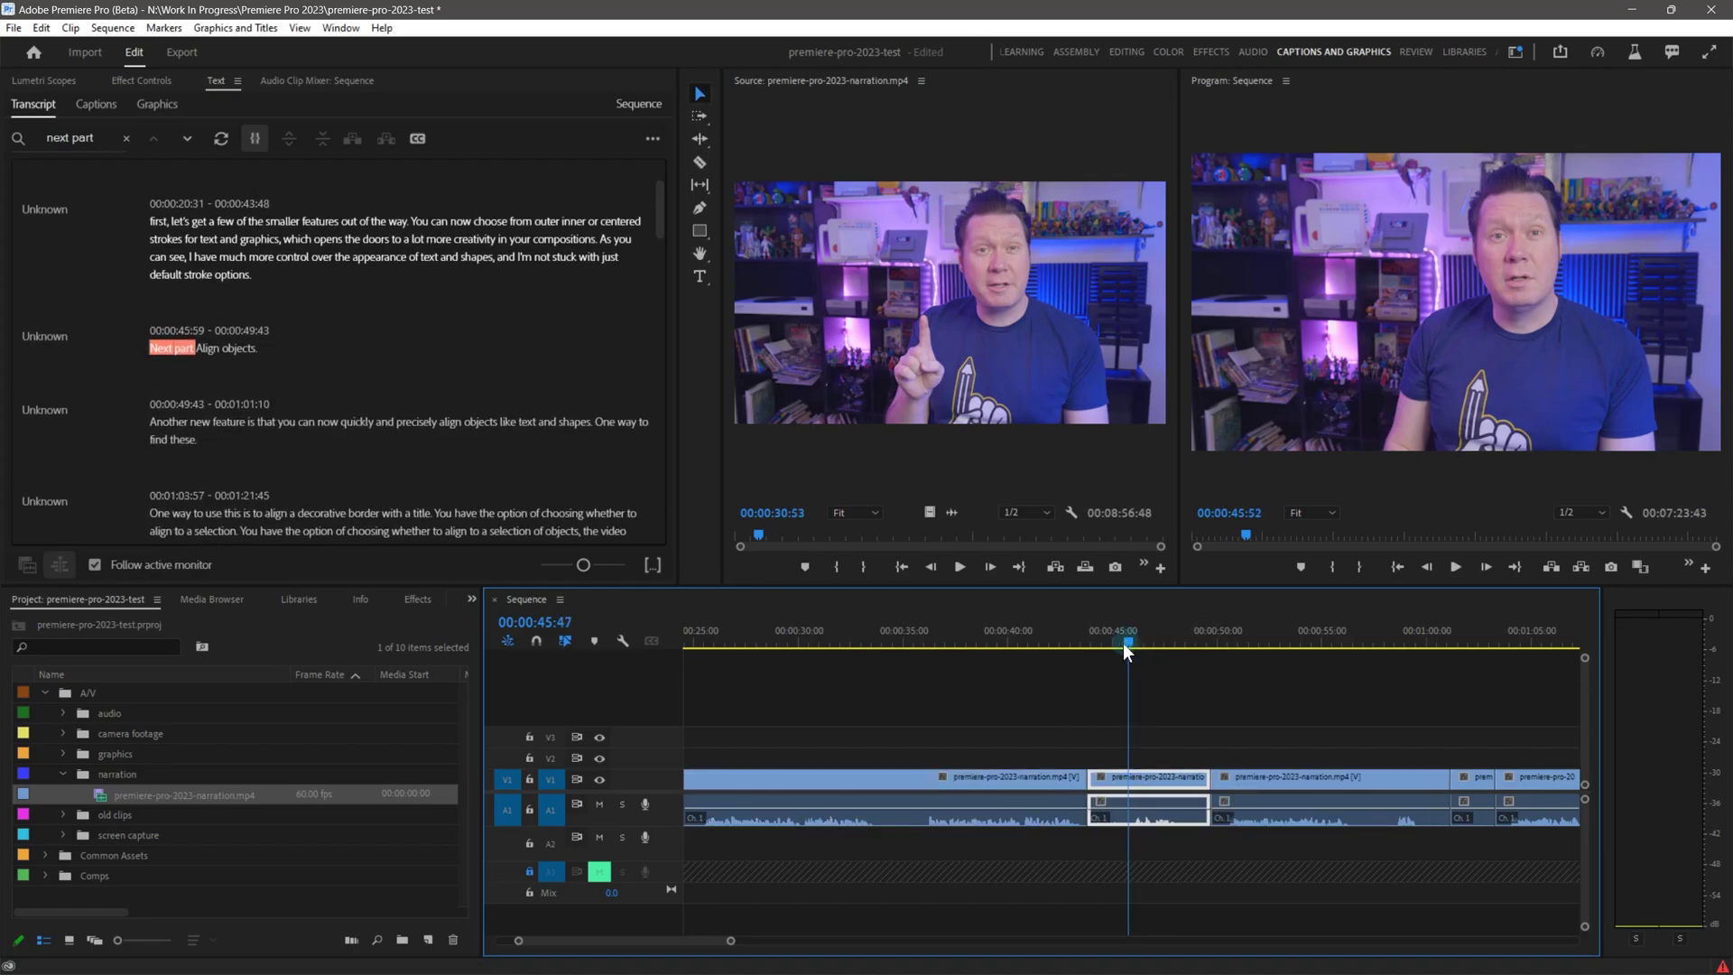
{"action": "left_click_drag", "start_coordinate": [1127, 650], "coordinate": [1088, 664]}
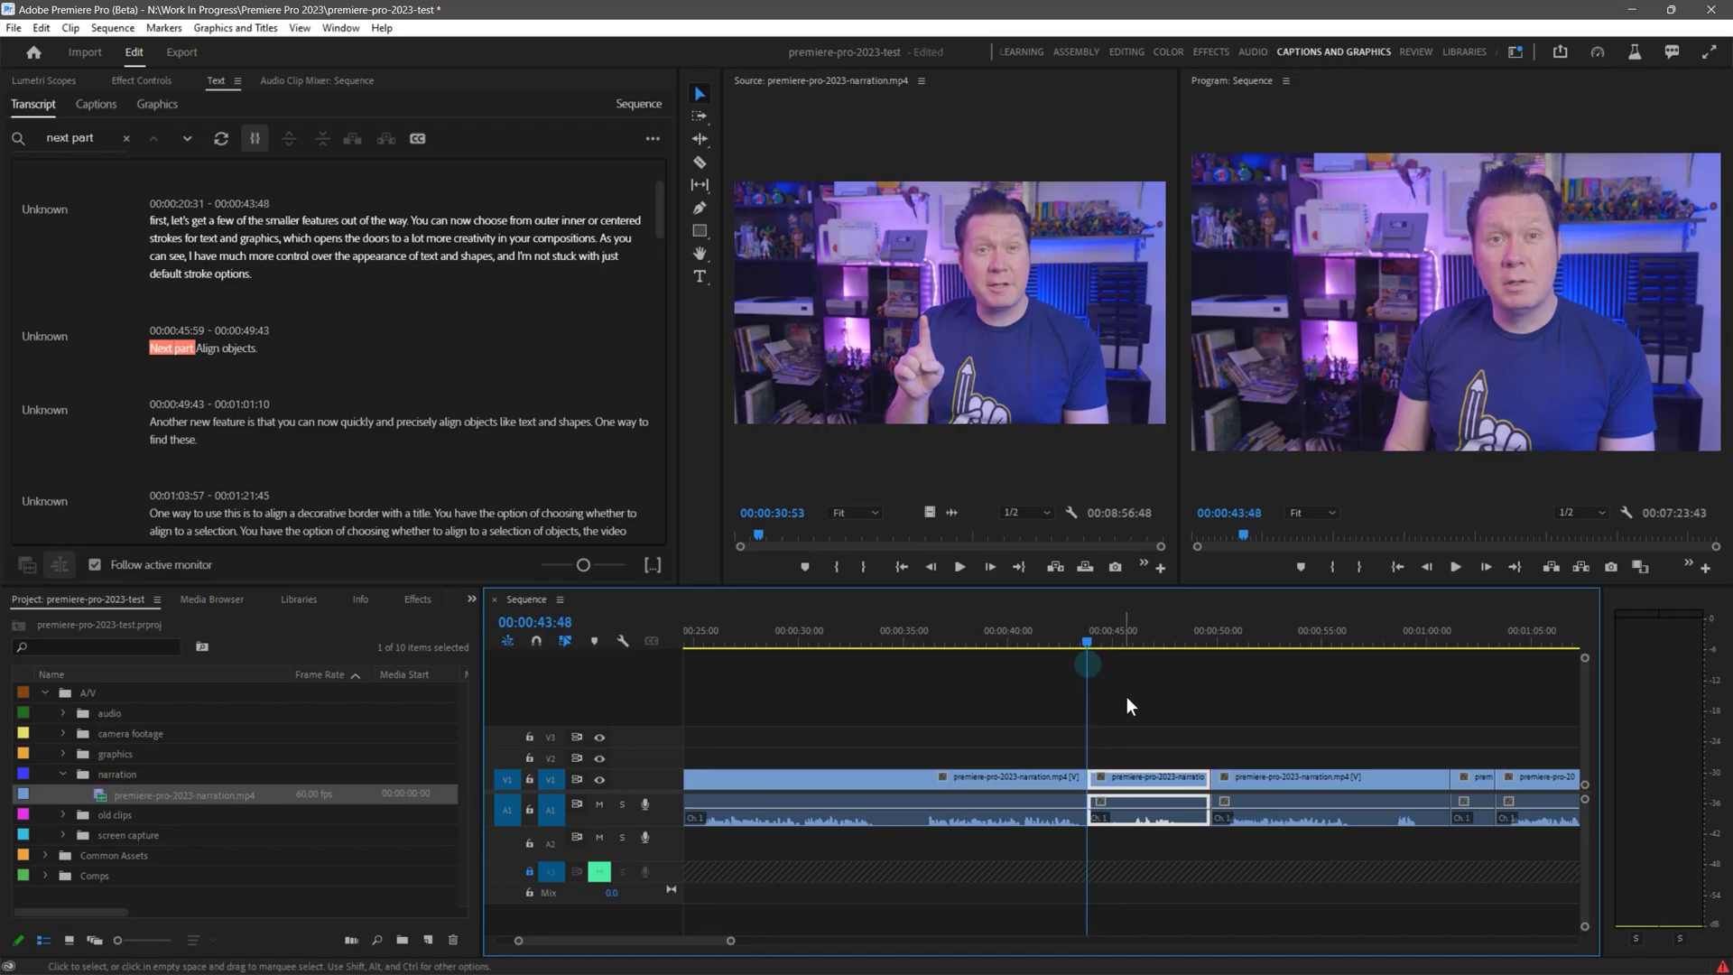
{"action": "key", "text": "m"}
{"action": "key", "text": "space"}
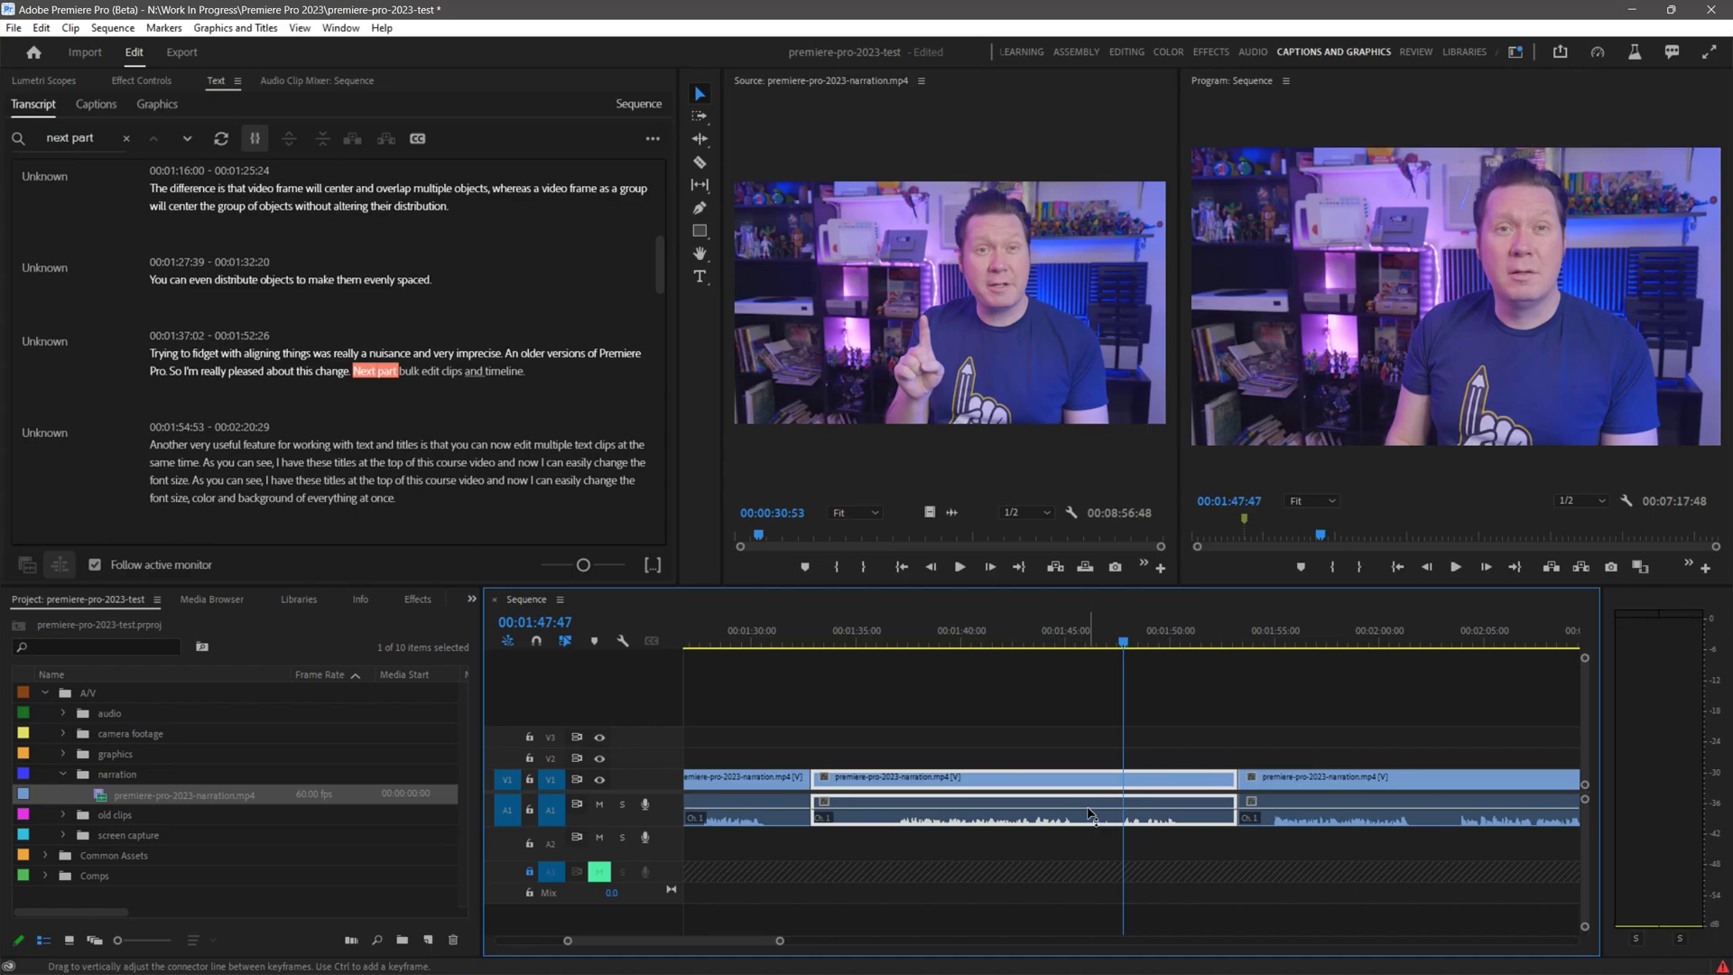
- Split off the 'Next part bulk edit' aside at 1:45:49 and ripple-delete it
{"action": "left_click", "coordinate": [1083, 812], "text": "ctrl"}
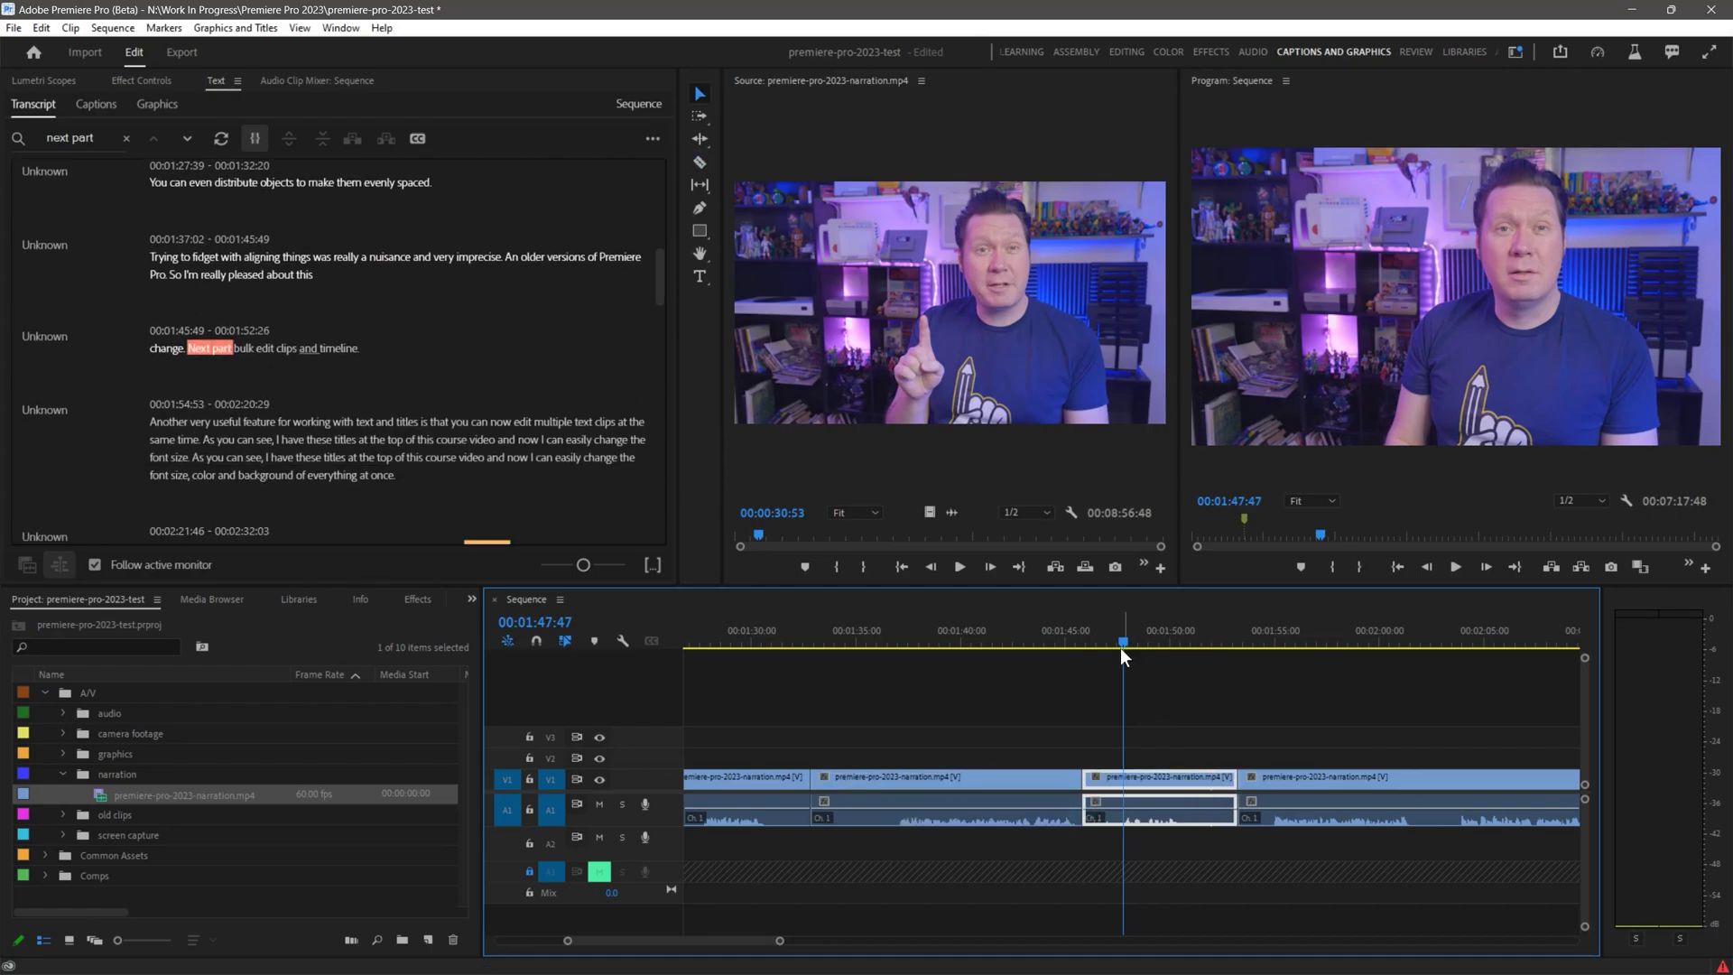
{"action": "left_click_drag", "start_coordinate": [1122, 645], "coordinate": [1086, 644]}
{"action": "key", "text": "m"}
{"action": "key", "text": "space"}
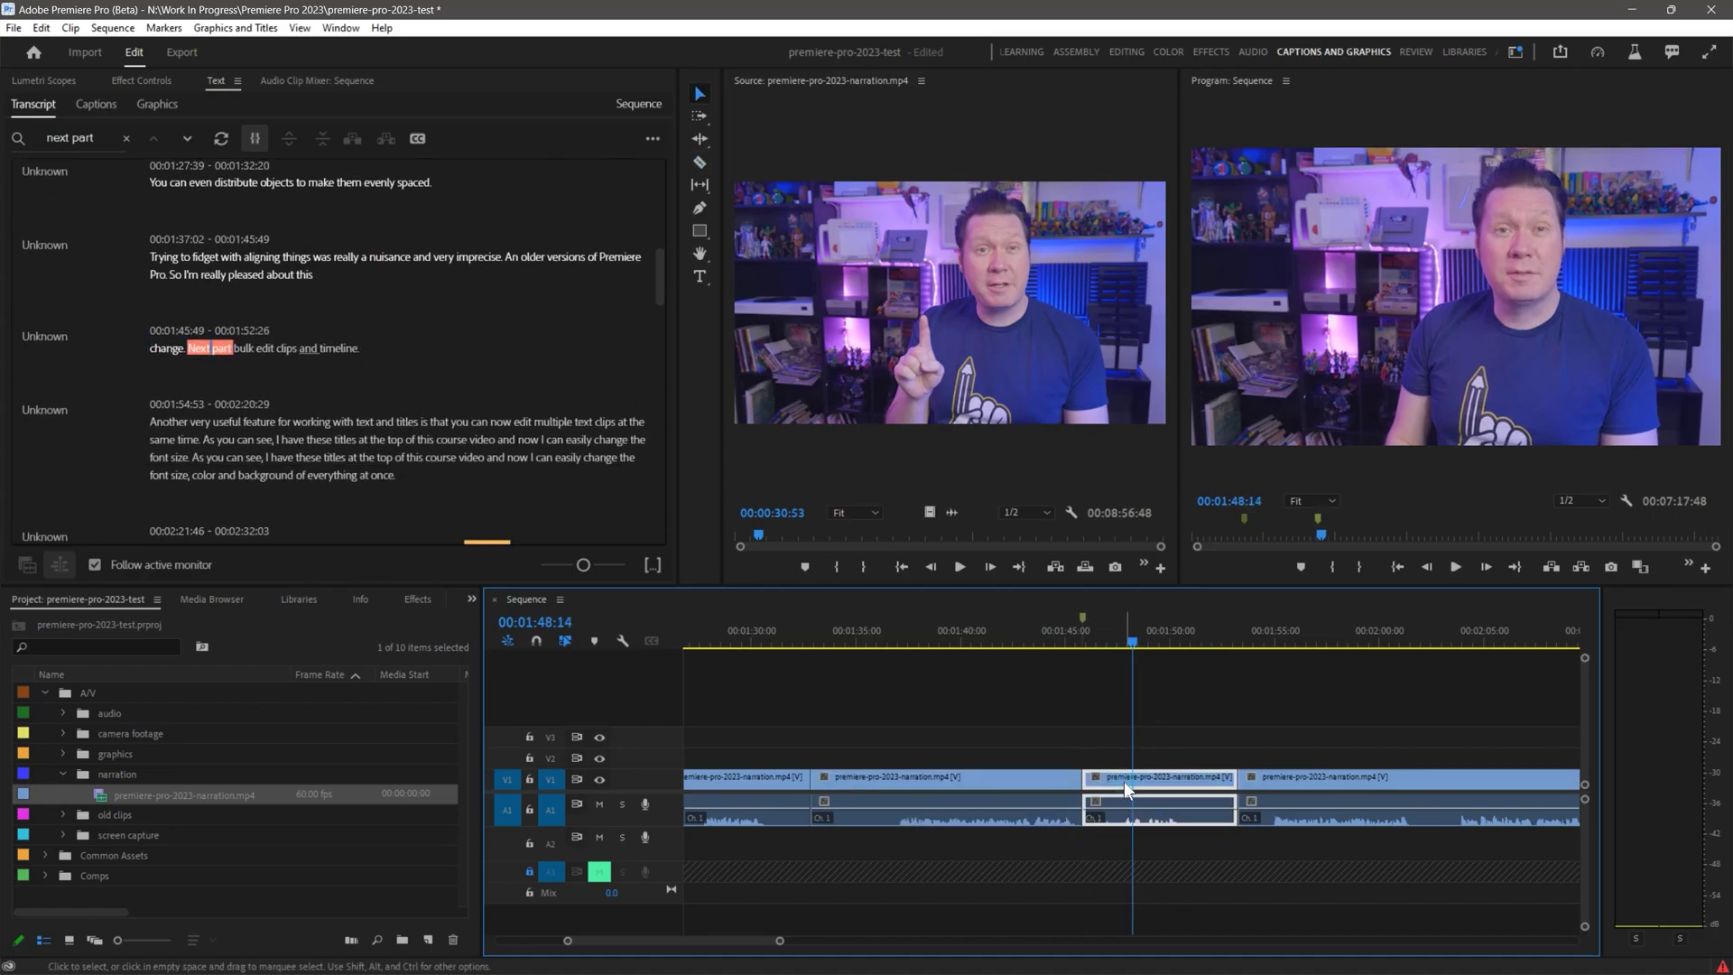
{"action": "key", "text": "shift+Delete"}
- Cut and ripple-delete the final short 'Next part' editing remark
{"action": "key", "text": "c"}
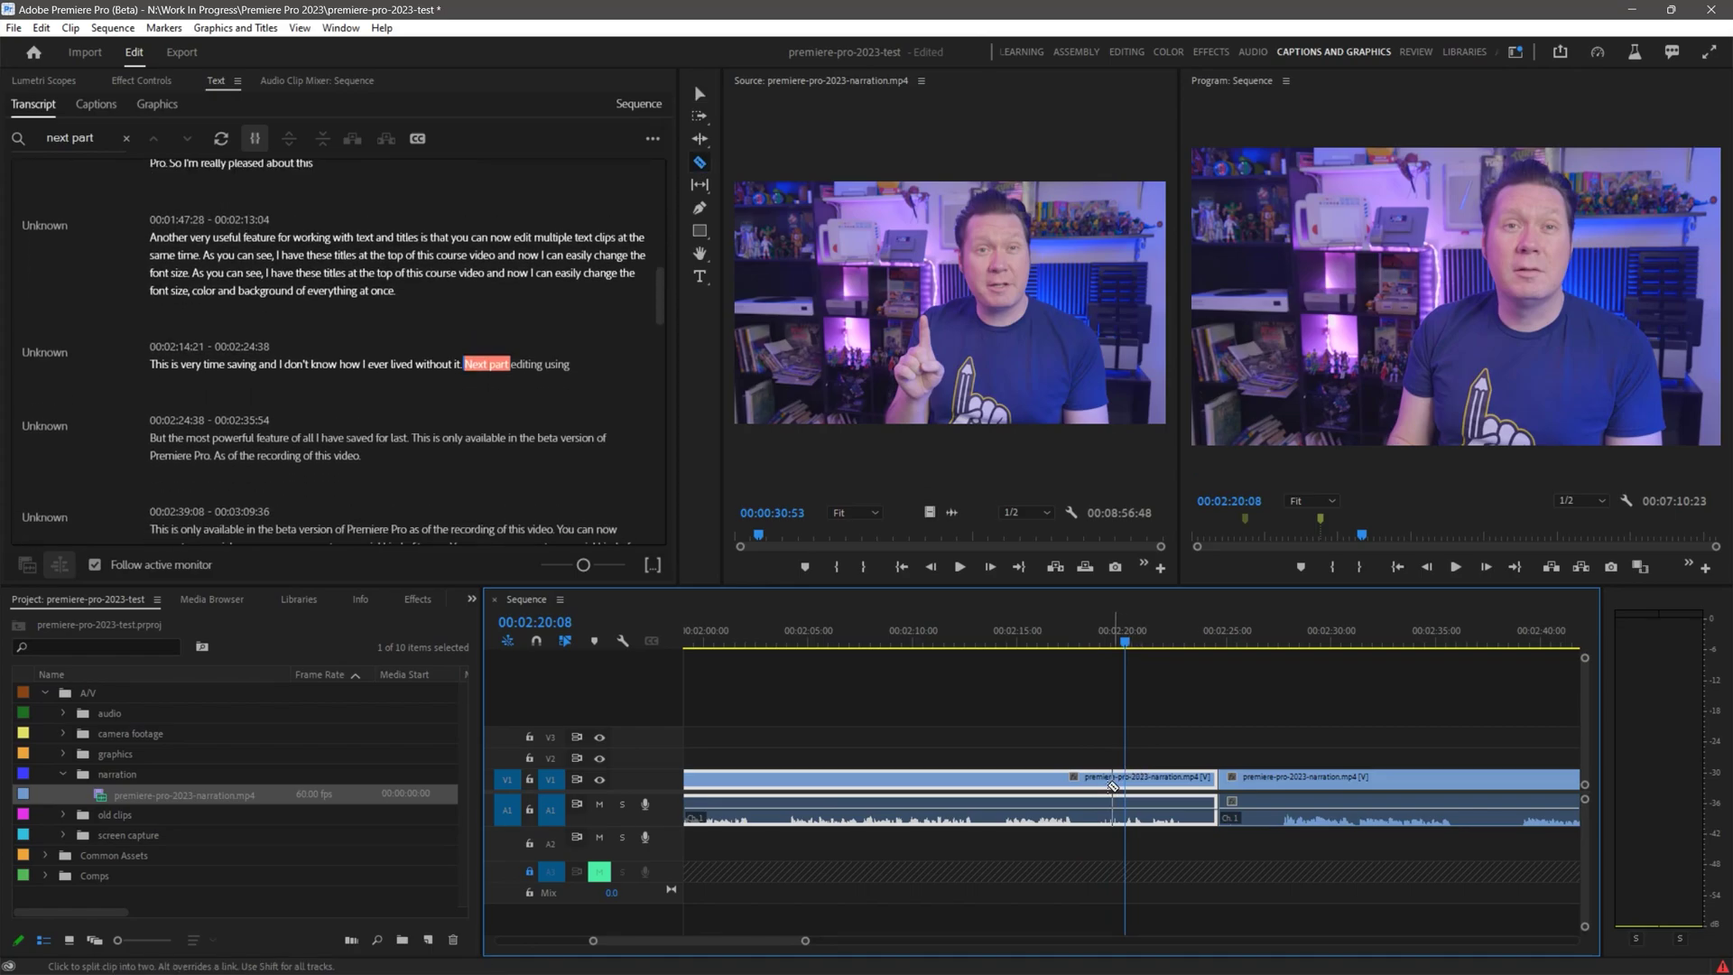
{"action": "left_click", "coordinate": [1089, 783]}
{"action": "key", "text": "v"}
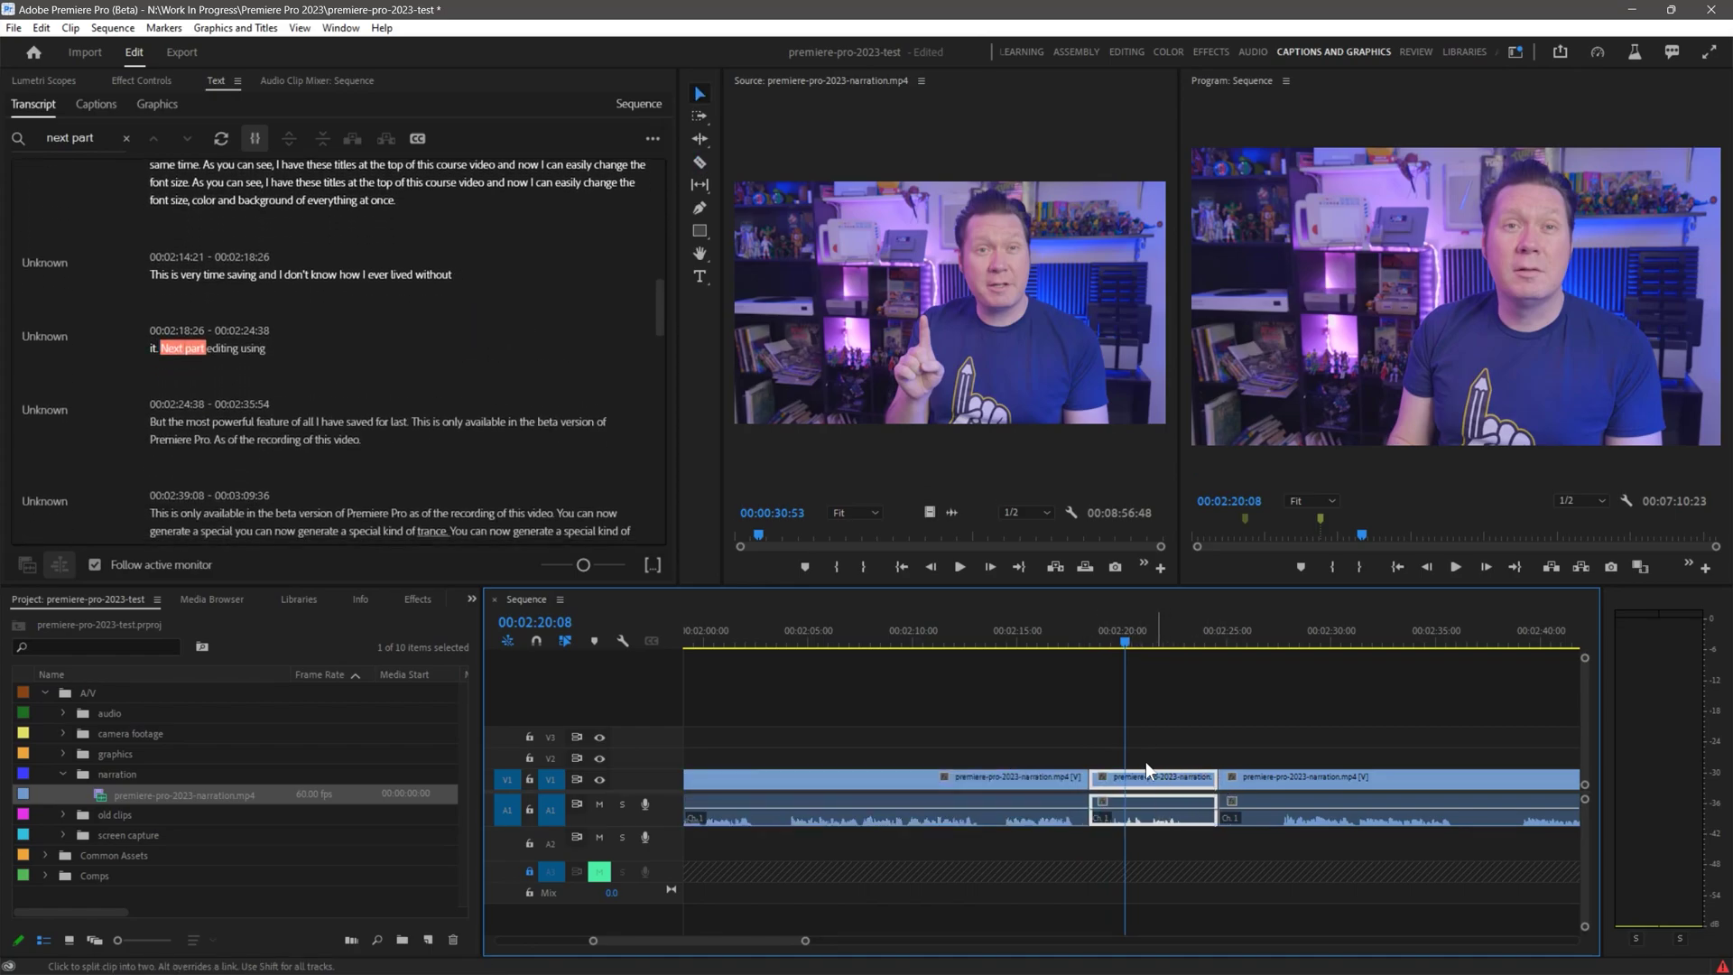
{"action": "left_click", "coordinate": [1119, 642]}
{"action": "key", "text": "m"}
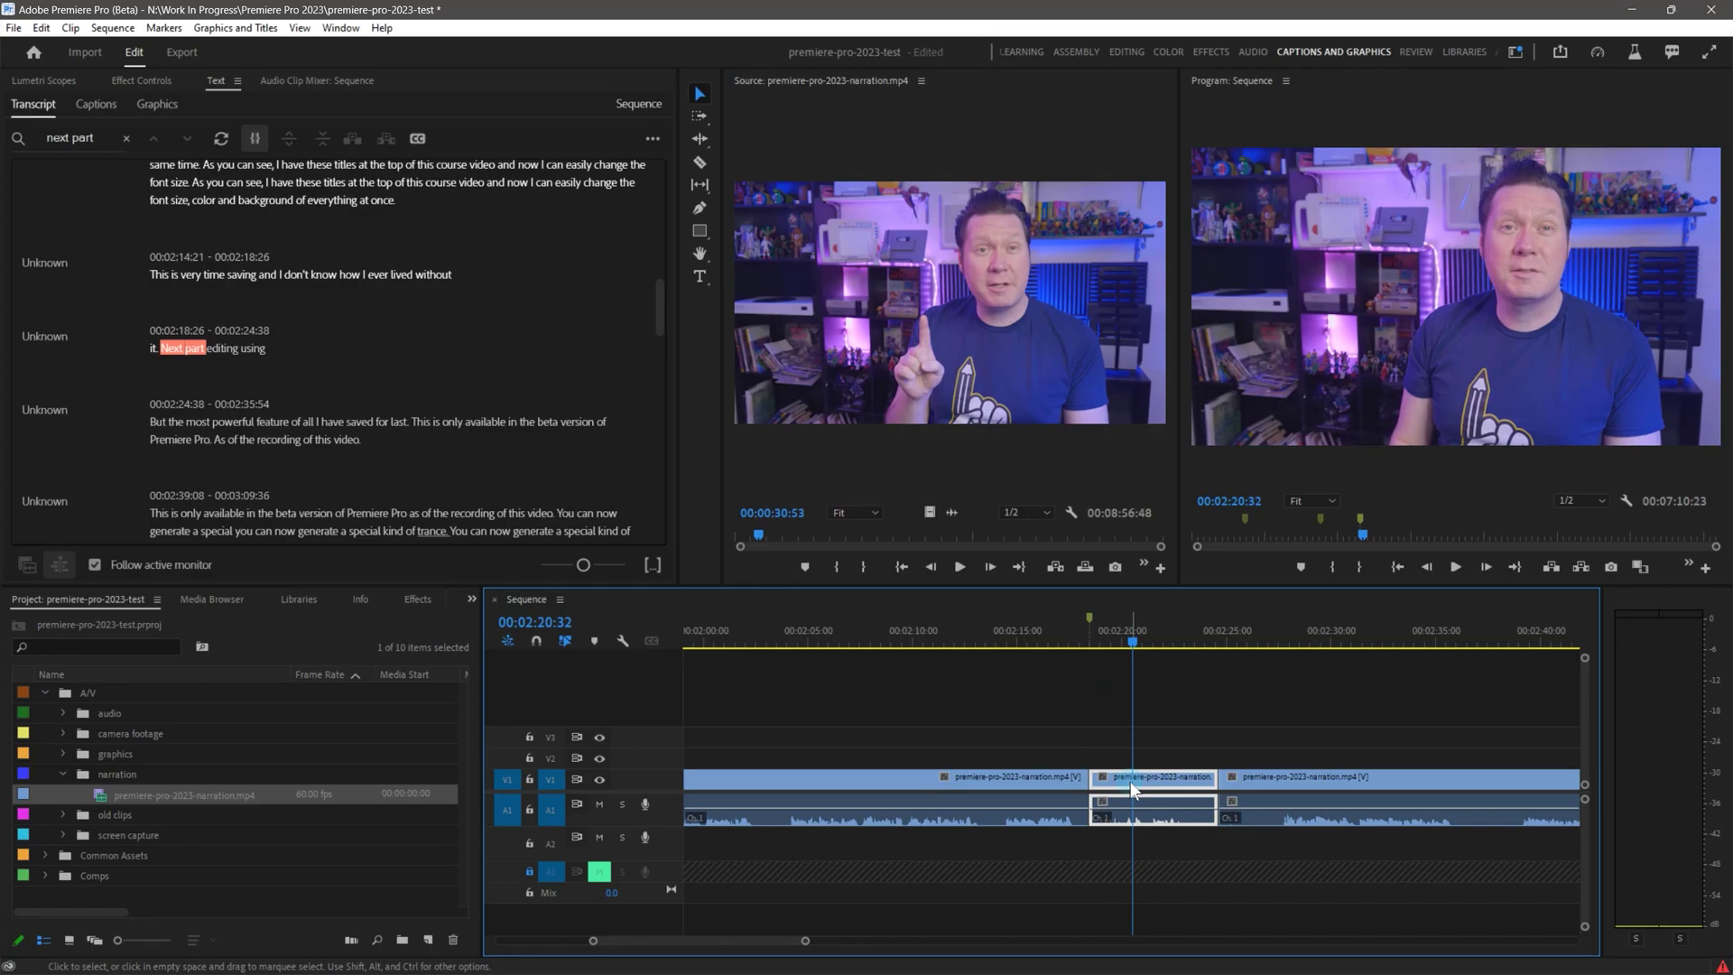
{"action": "key", "text": "shift+Delete"}
{"action": "key", "text": "Up"}
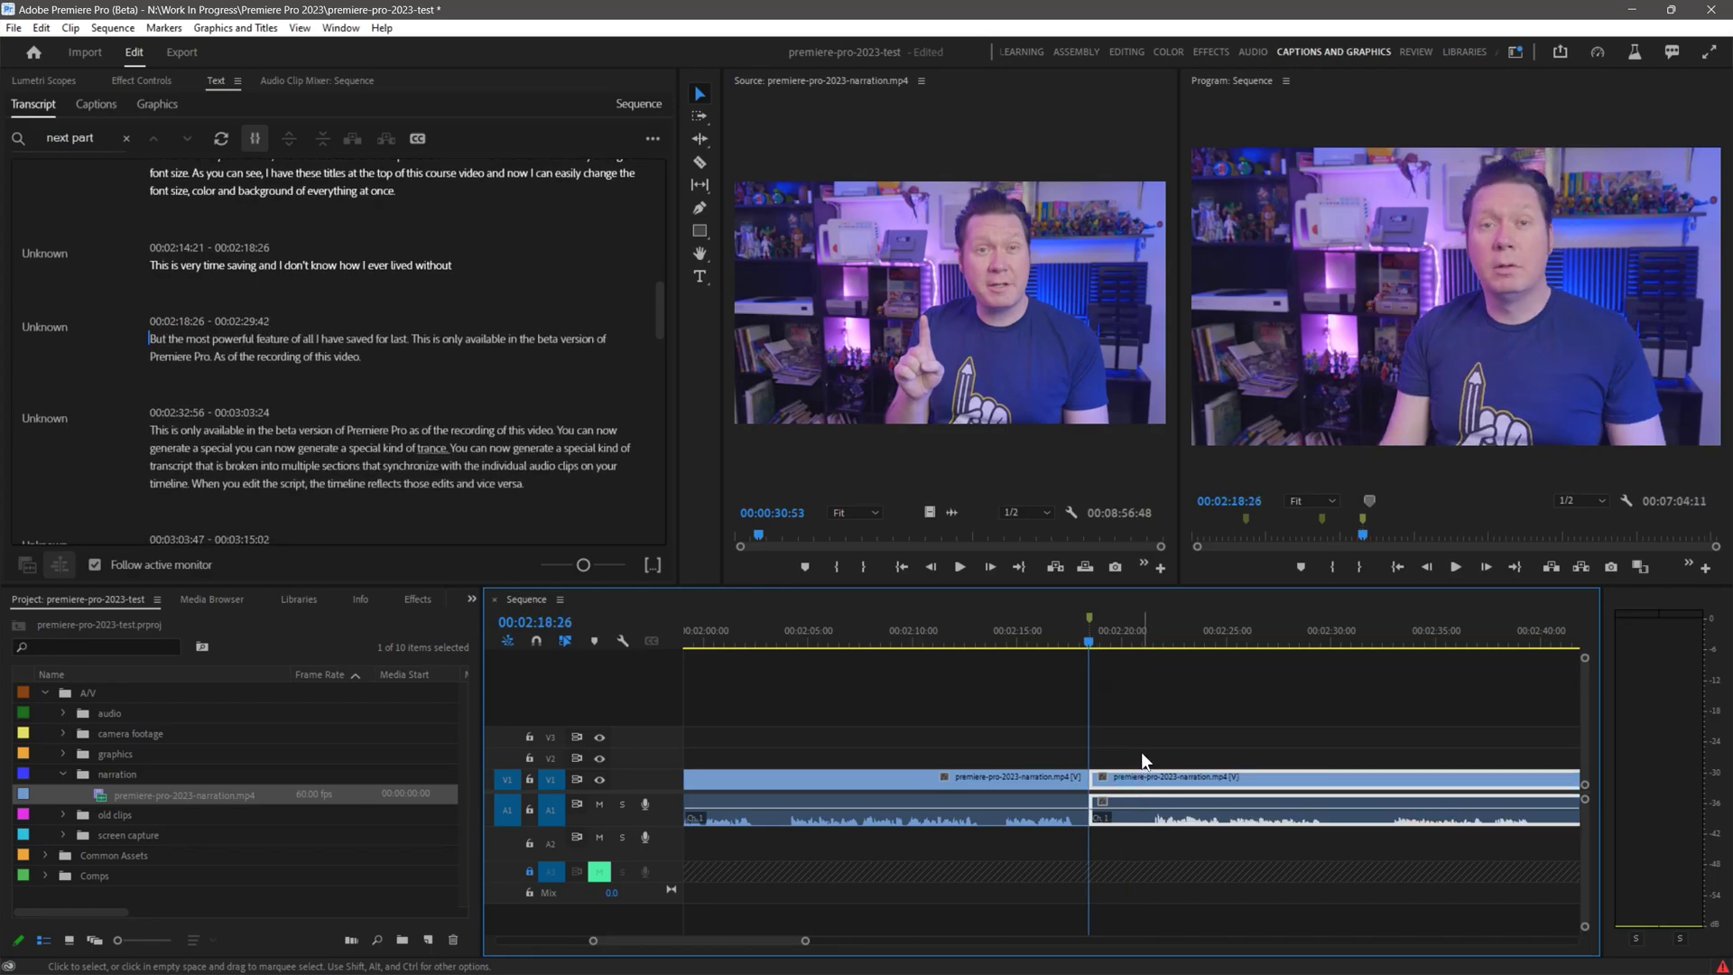